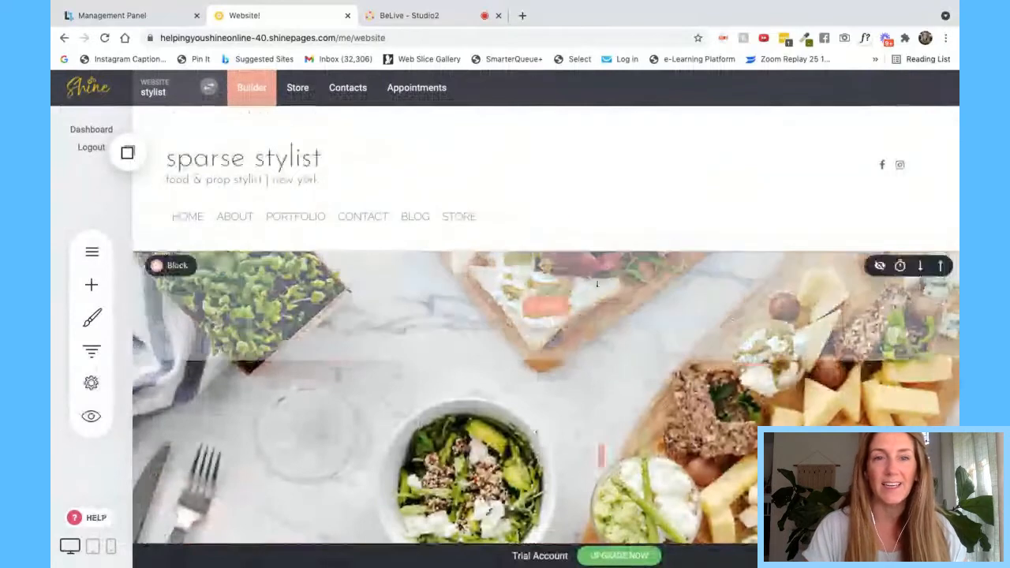
Open the online store dashboard and look over its setup tasks for products, shipment and payment
left_click(303, 91)
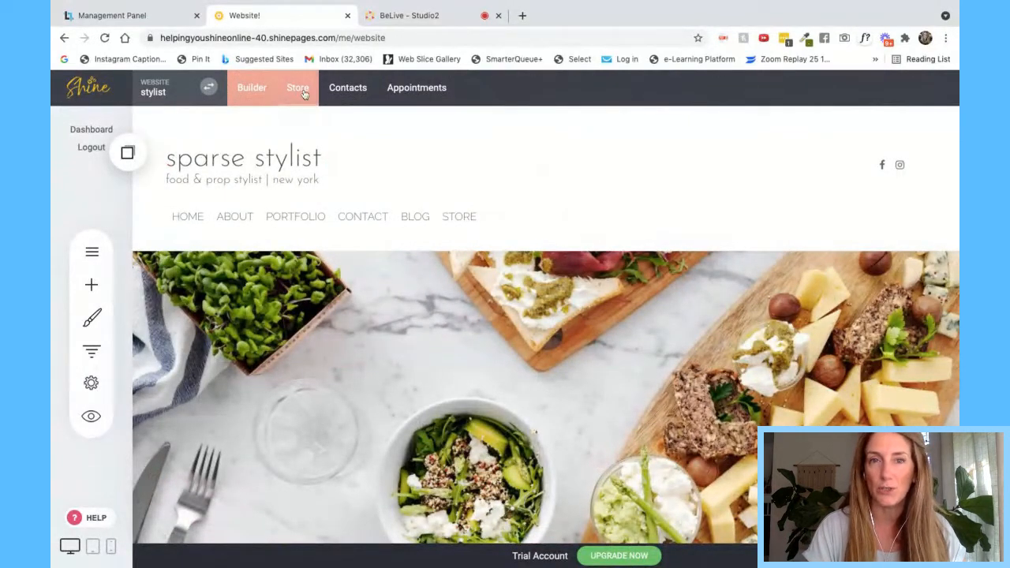
left_click(303, 91)
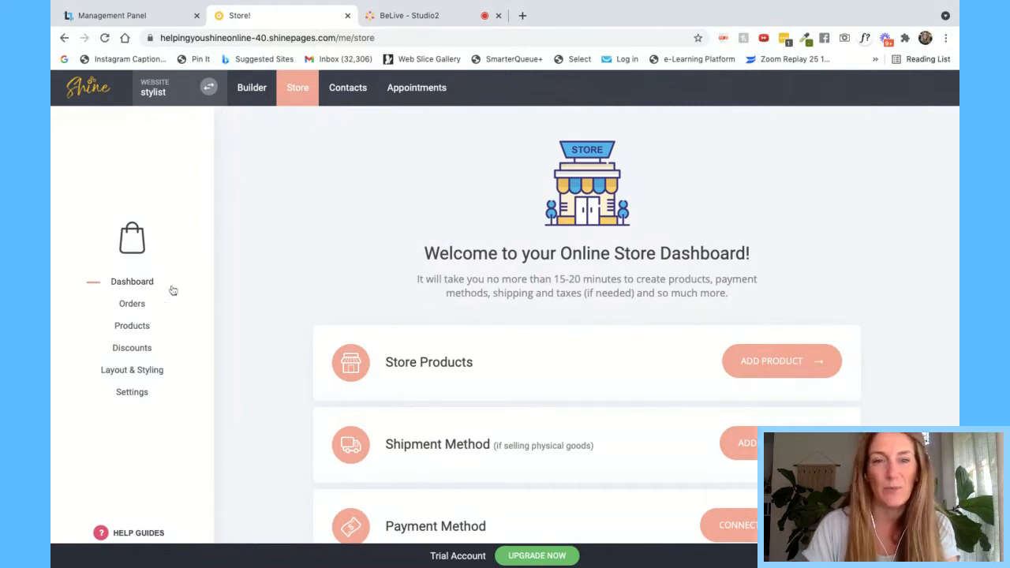
scroll(433, 438, "down", 1)
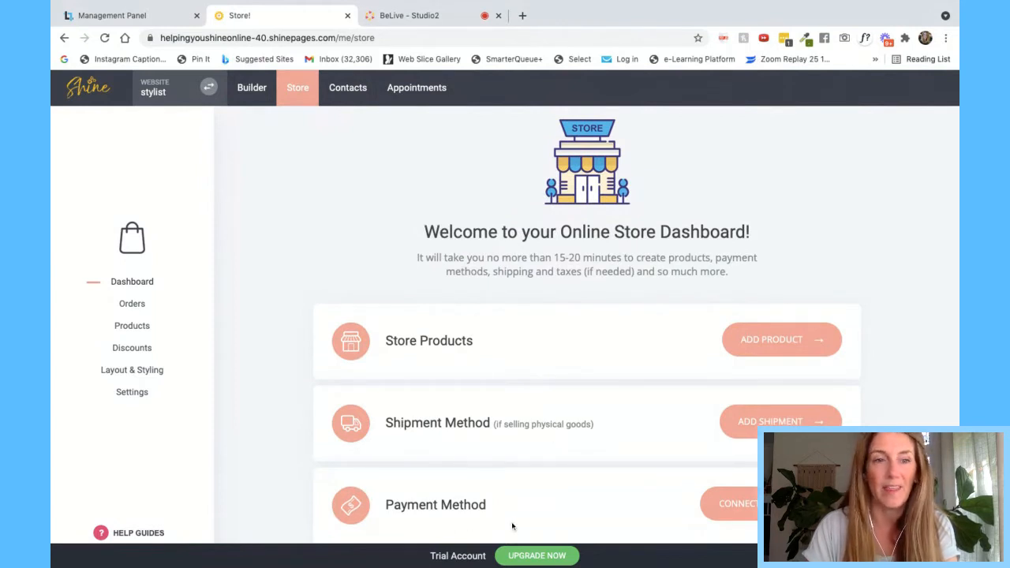
Open the store settings and review the general store details and currency options
left_click(134, 395)
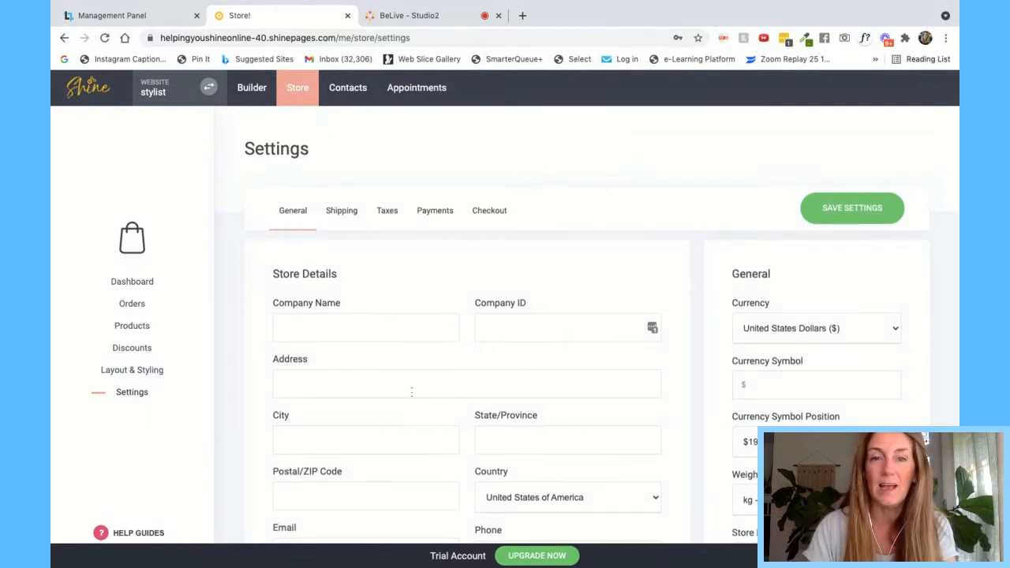
scroll(411, 391, "down", 2)
scroll(411, 391, "up", 1)
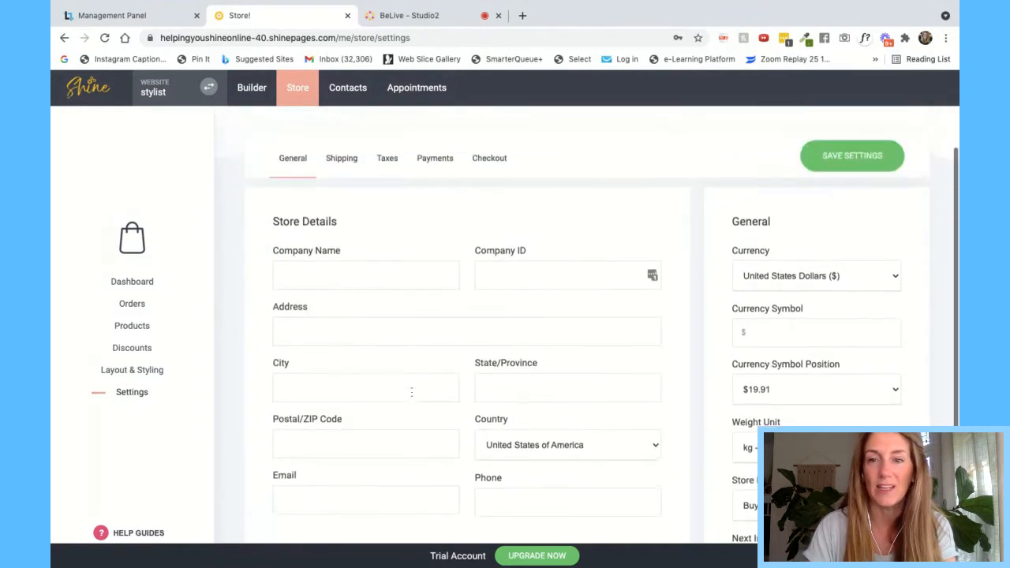
scroll(411, 391, "down", 1)
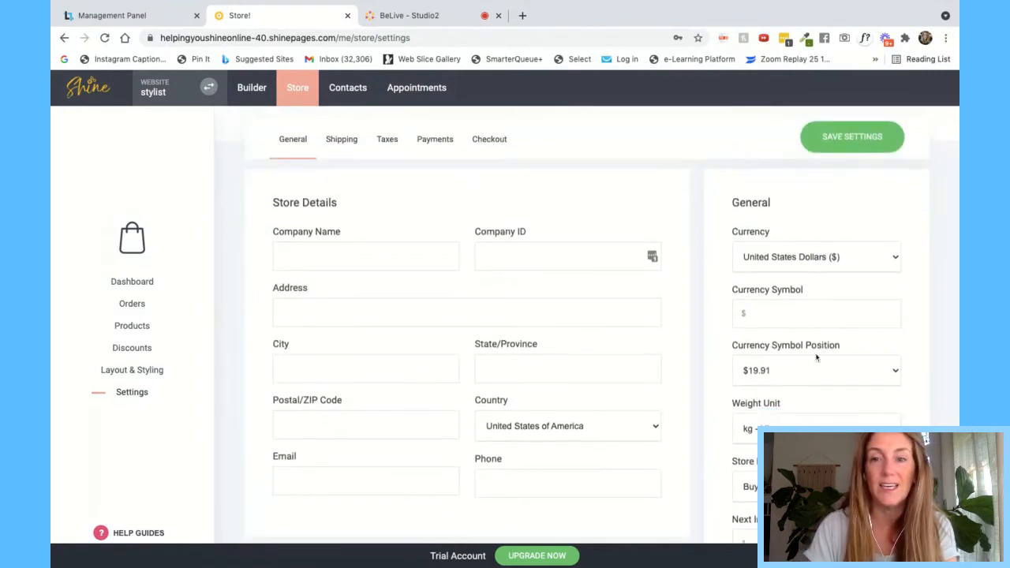
scroll(816, 358, "down", 1)
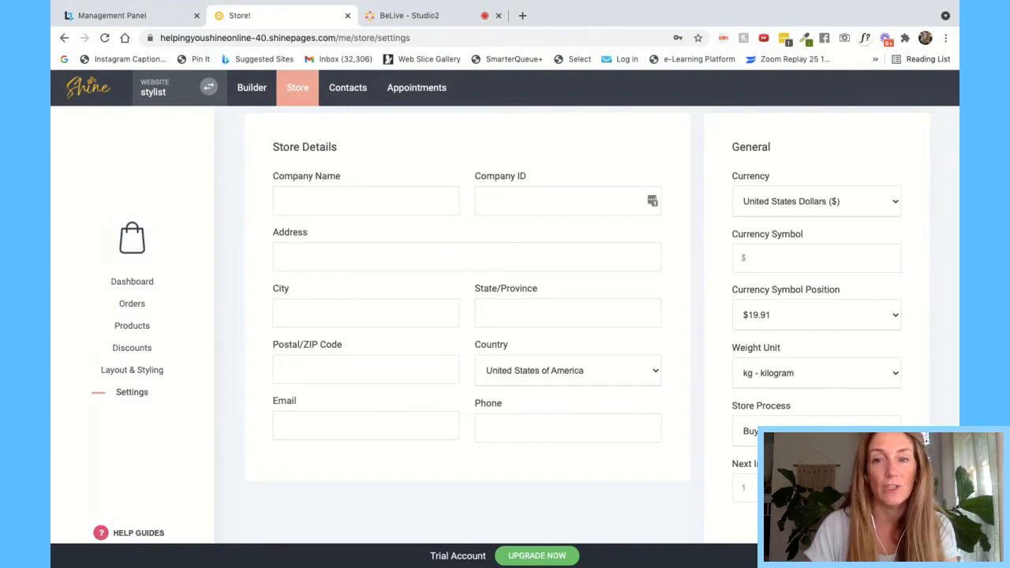
scroll(724, 419, "up", 2)
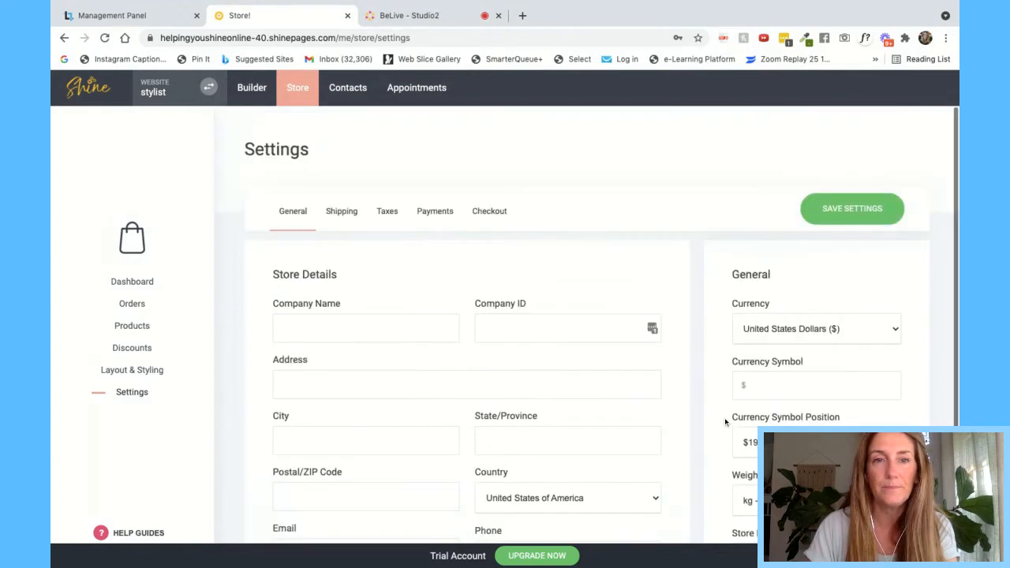
Try out a new shipping option with costs based on Weight Range, and discard it
left_click(350, 215)
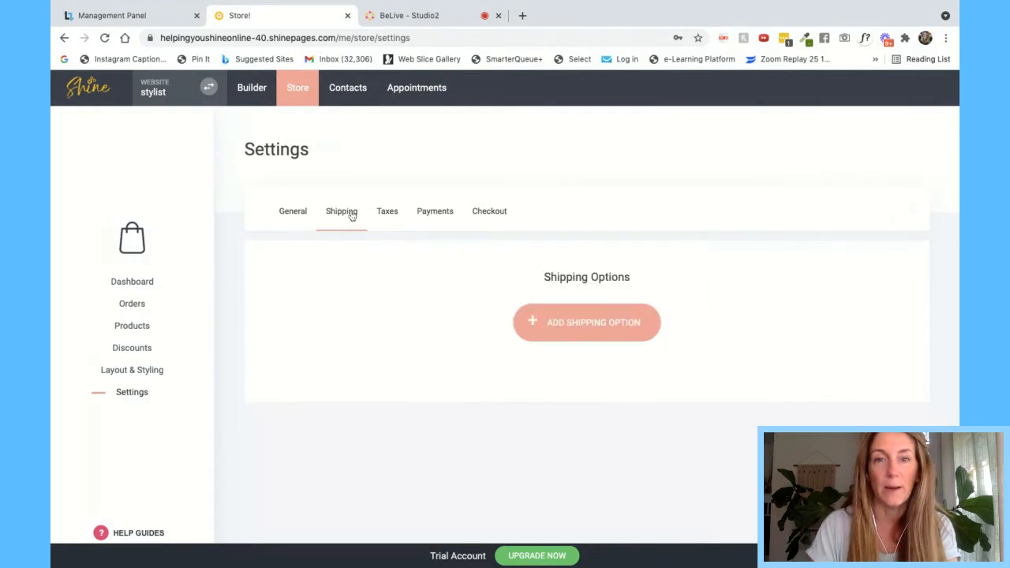
left_click(620, 324)
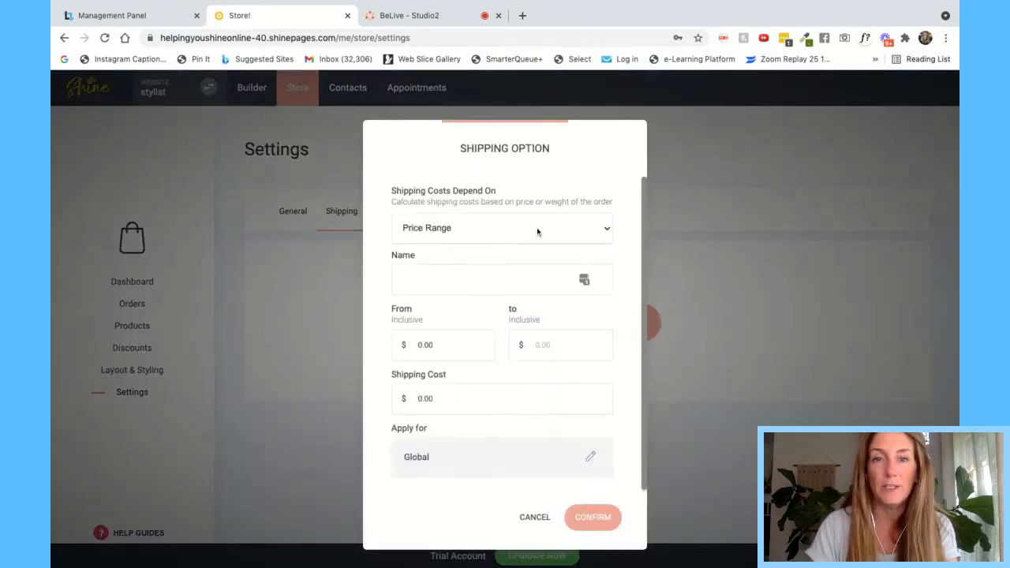
left_click(537, 229)
left_click(528, 245)
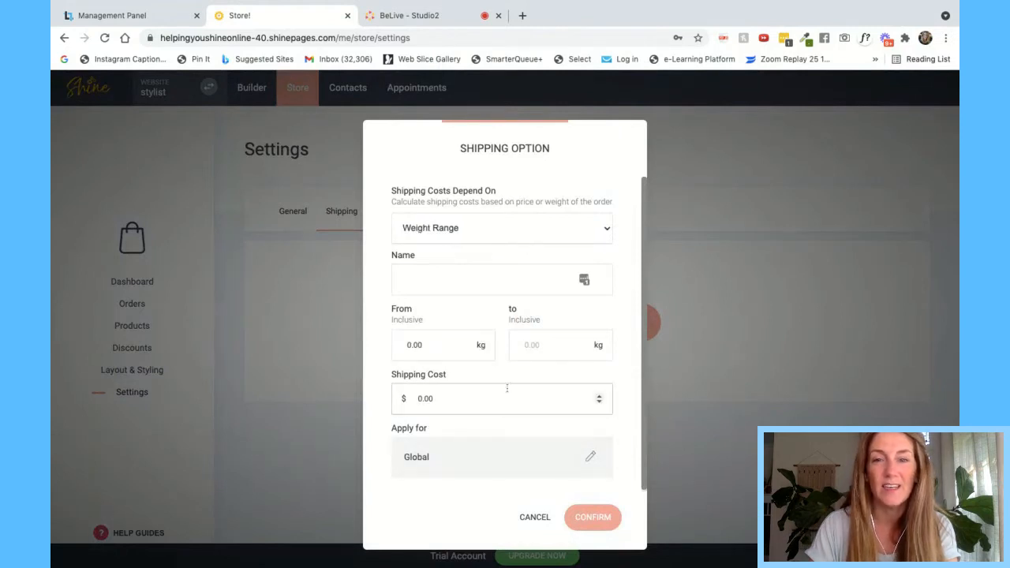
left_click(534, 519)
View the store's tax options, payment provider settings and checkout policies
left_click(391, 218)
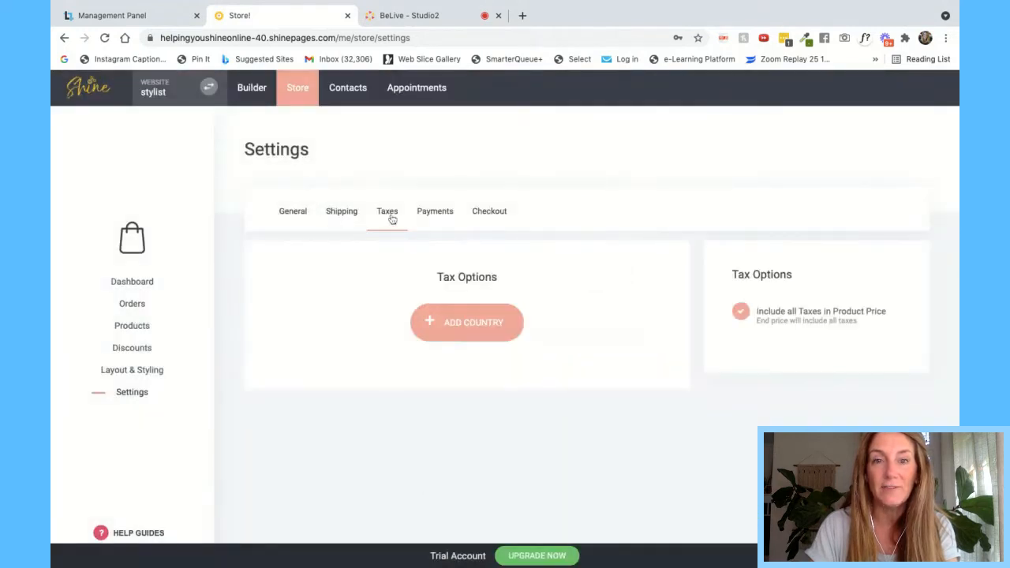
left_click(446, 214)
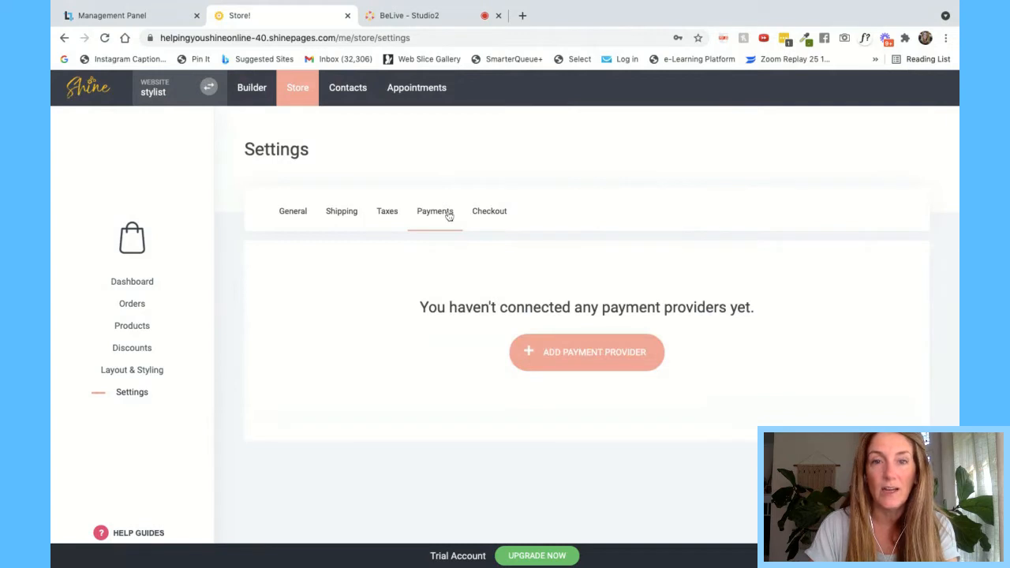
left_click(490, 216)
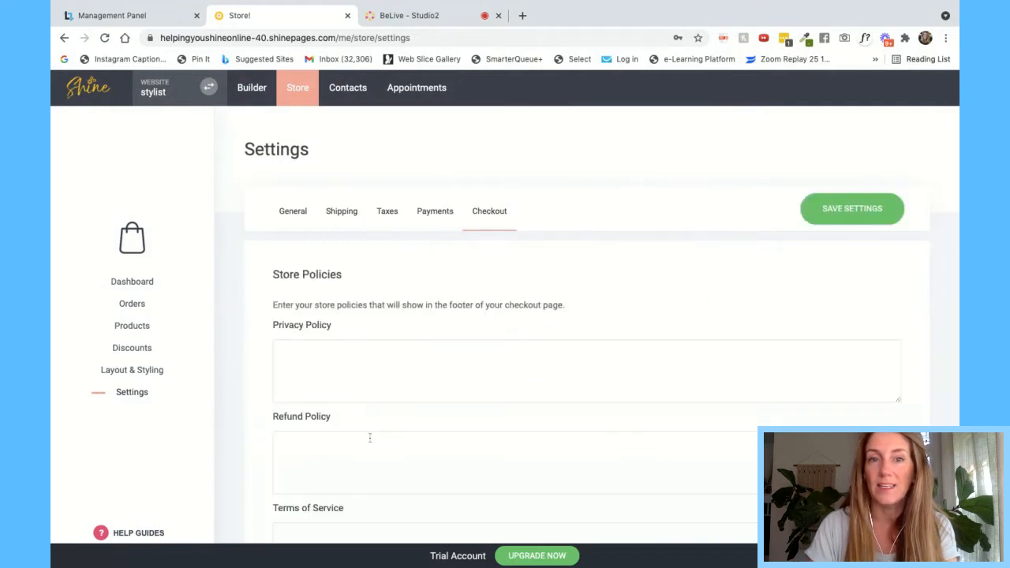
Browse the payment providers that can be connected to the store, close the list and return to the general settings
left_click(441, 213)
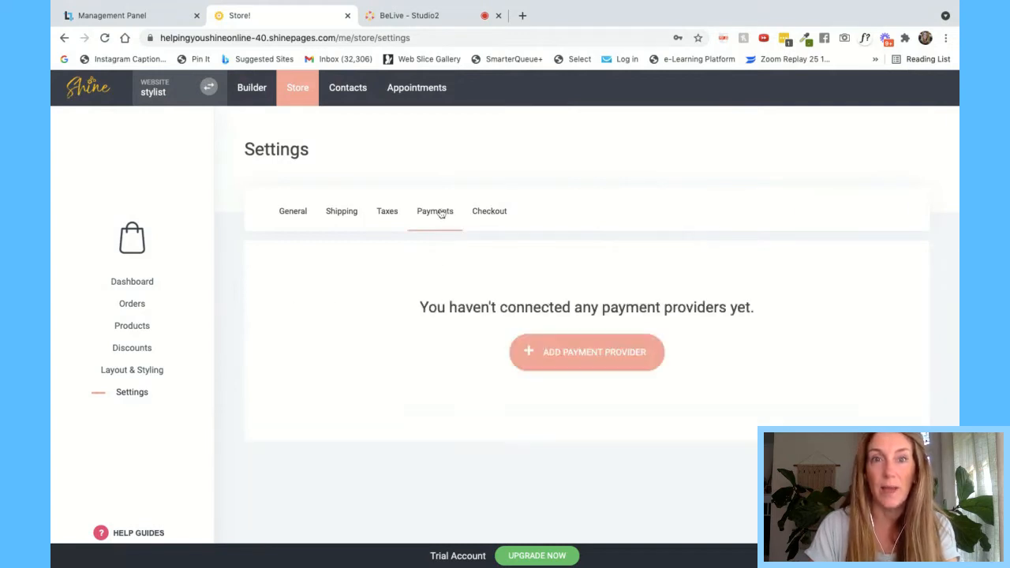
left_click(556, 370)
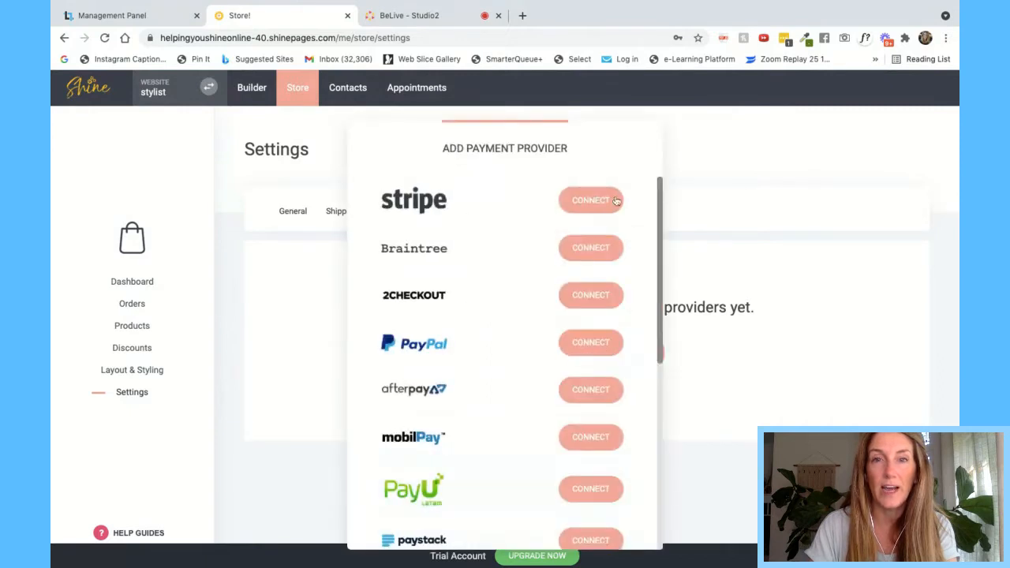
scroll(515, 406, "down", 3)
scroll(514, 409, "up", 3)
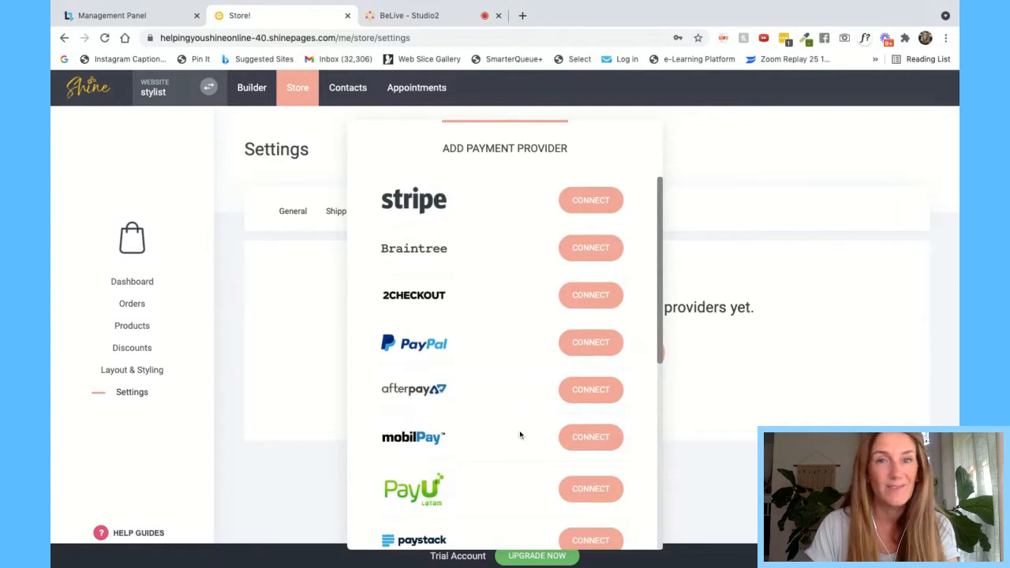
scroll(512, 331, "down", 5)
scroll(511, 328, "up", 5)
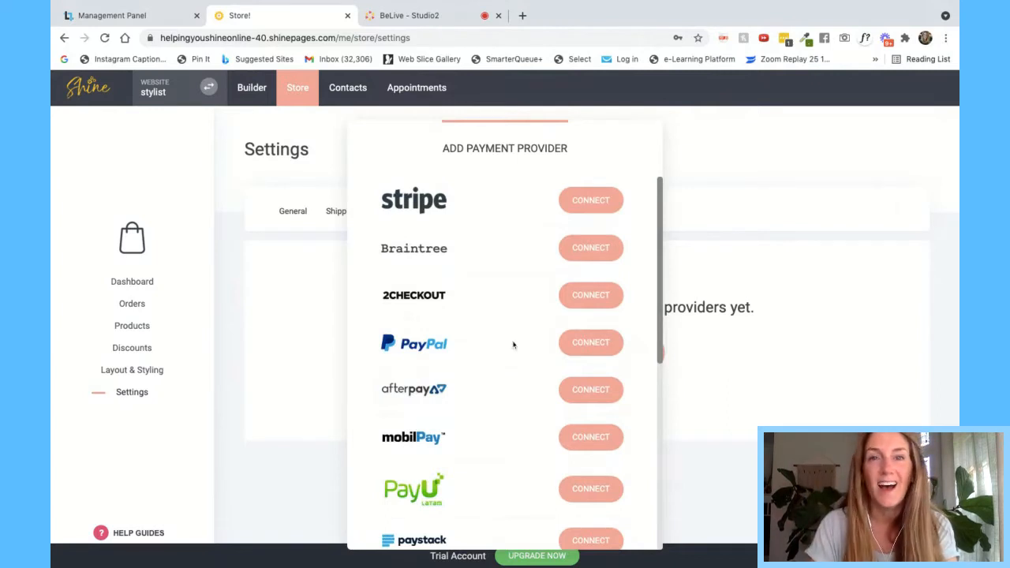
left_click(756, 268)
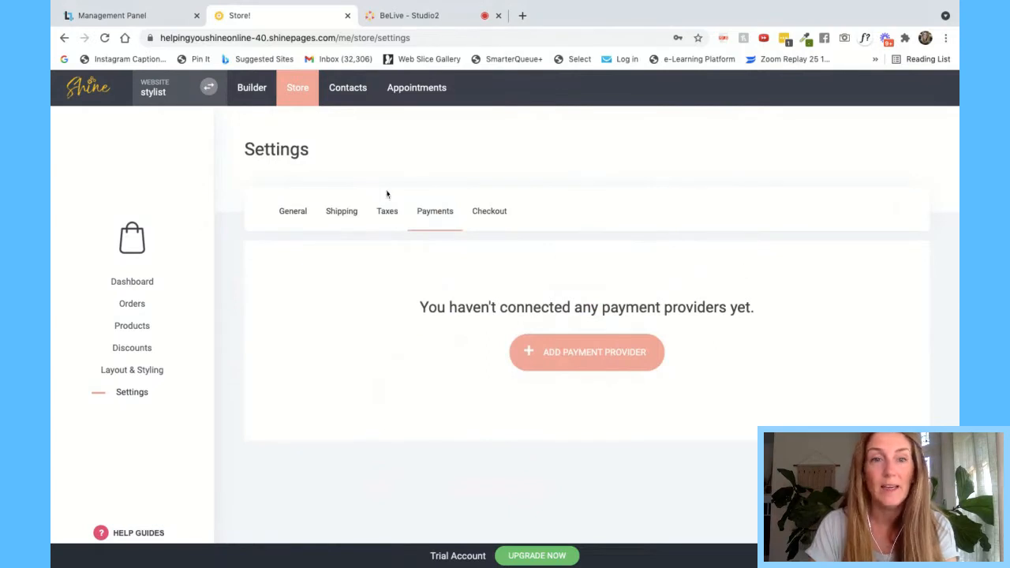
left_click(304, 214)
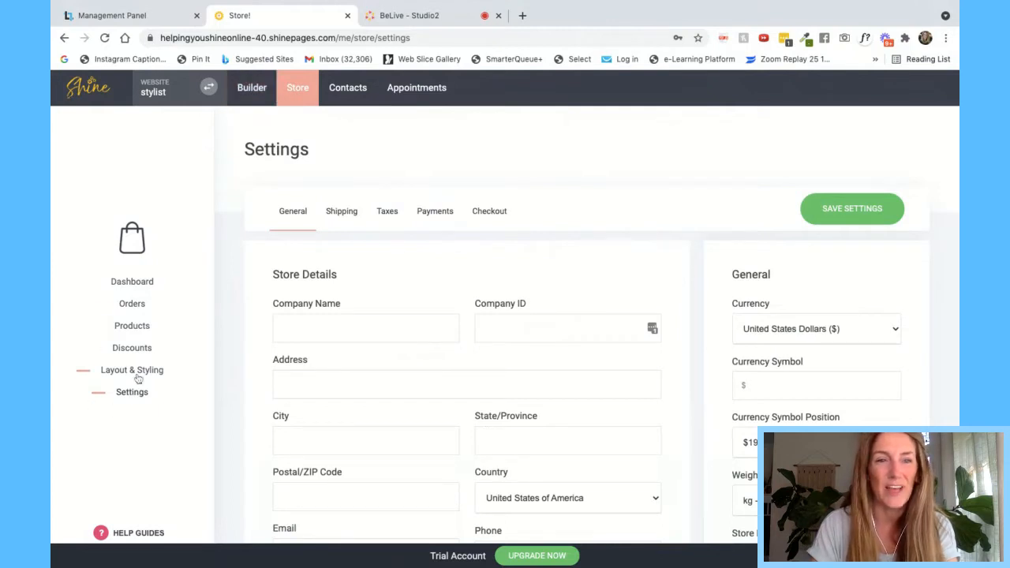
Start a new product of the Physical Product type in the store's product list and look over its form
left_click(141, 331)
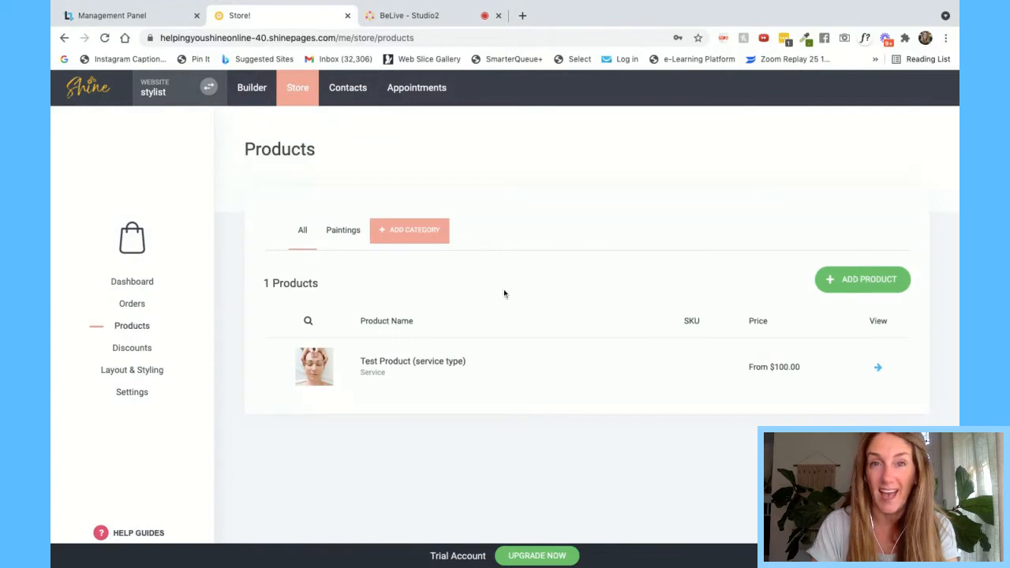
left_click(874, 289)
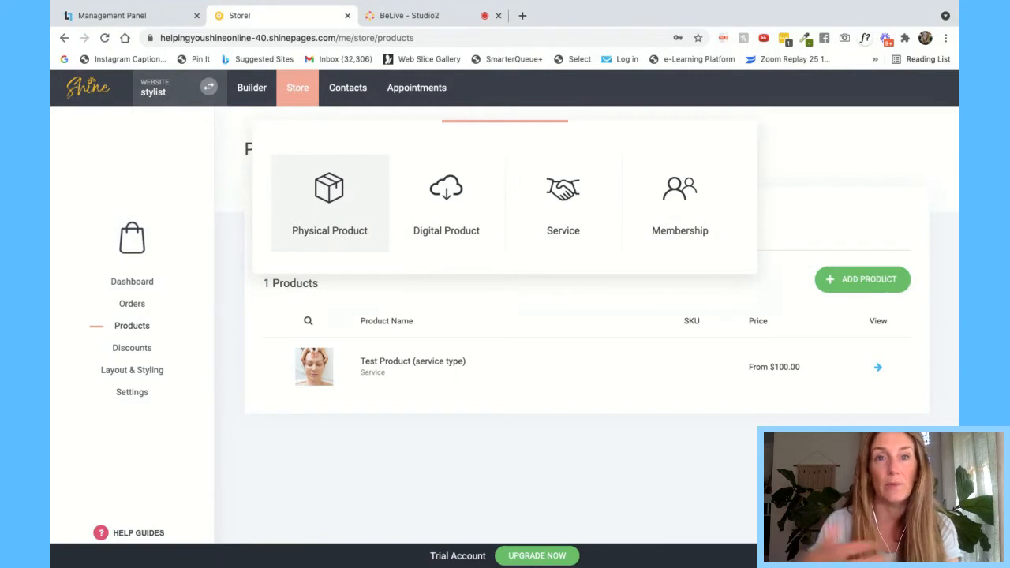
left_click(456, 249)
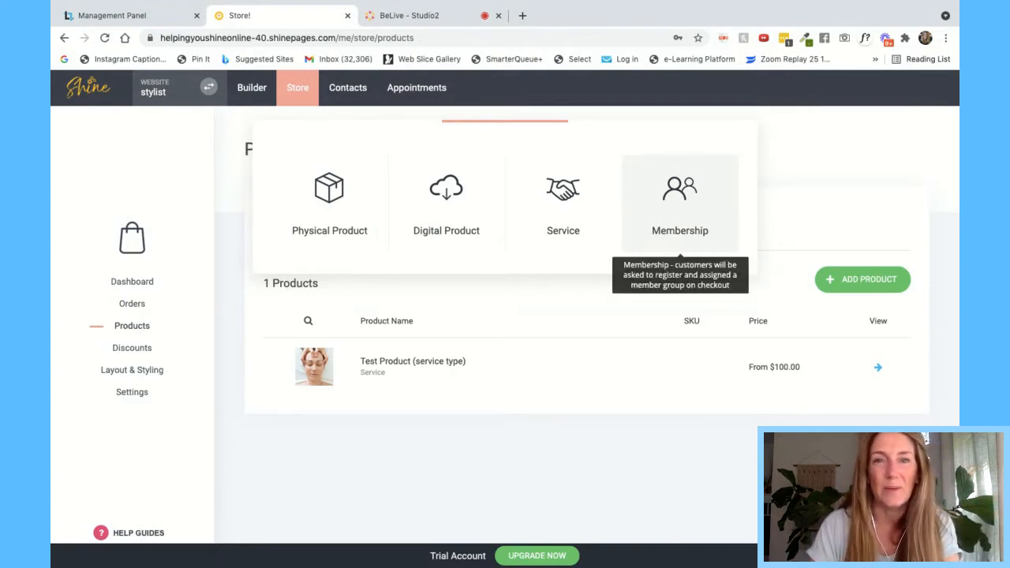
left_click_drag(680, 189, 680, 140)
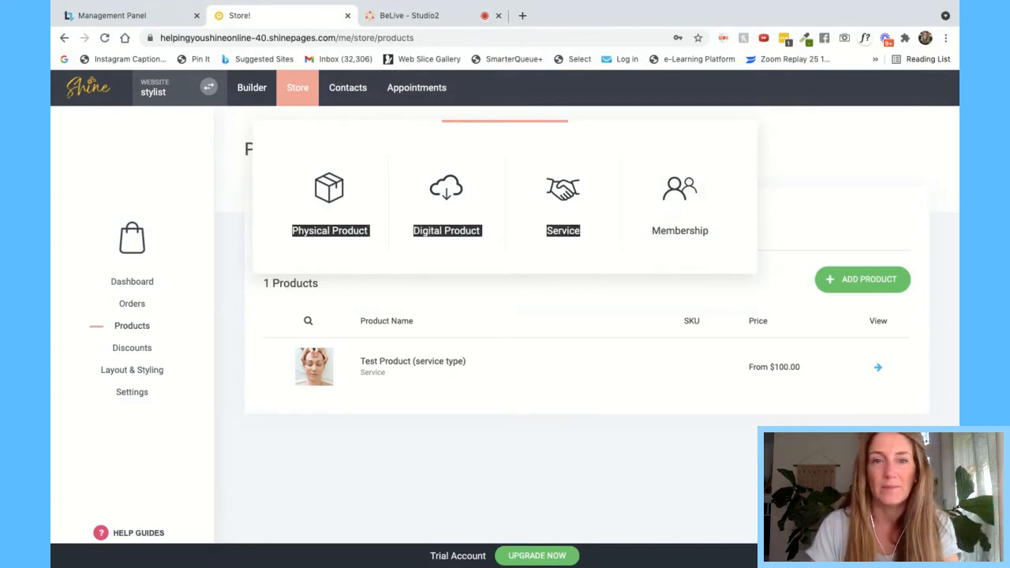
left_click(329, 180)
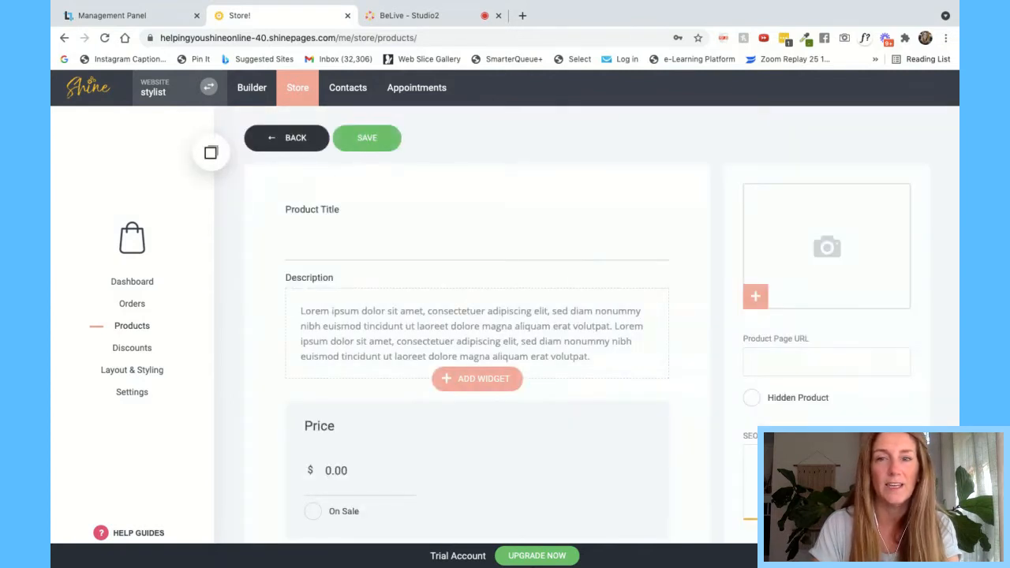
scroll(562, 479, "down", 6)
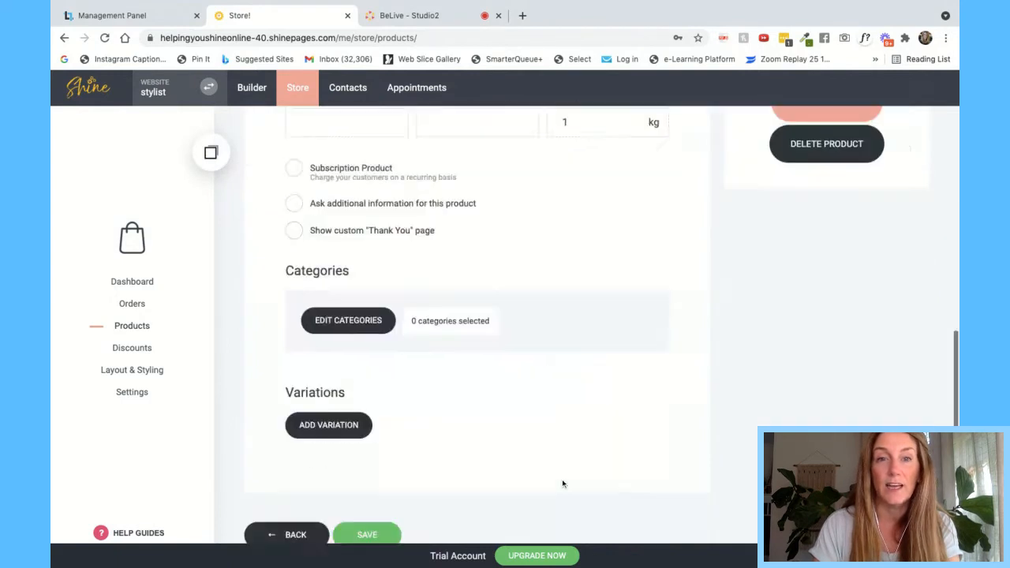
scroll(561, 484, "up", 8)
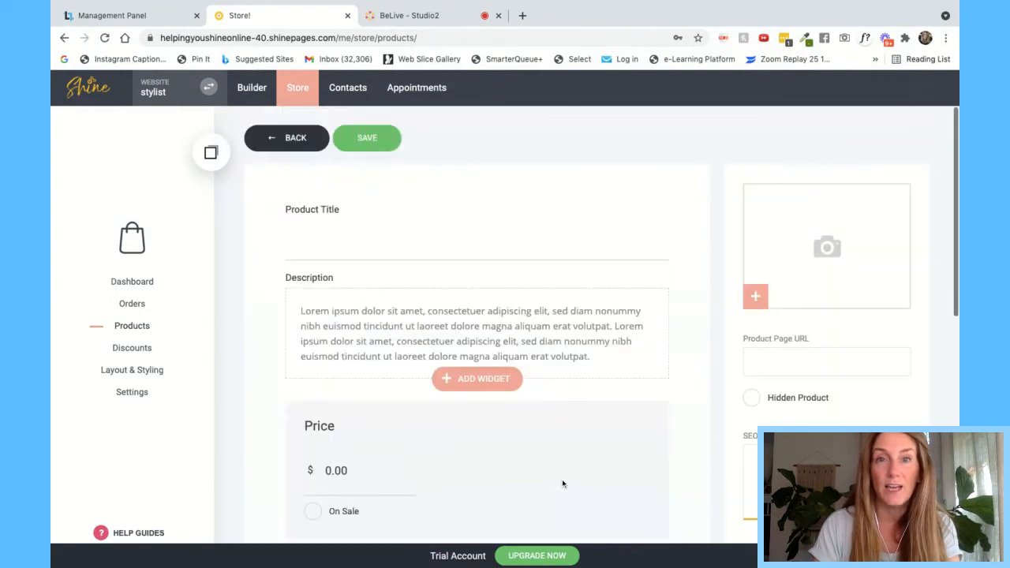
Upload the black hat photo as the main product image and add the existing facial massage photo as the second image
left_click(756, 299)
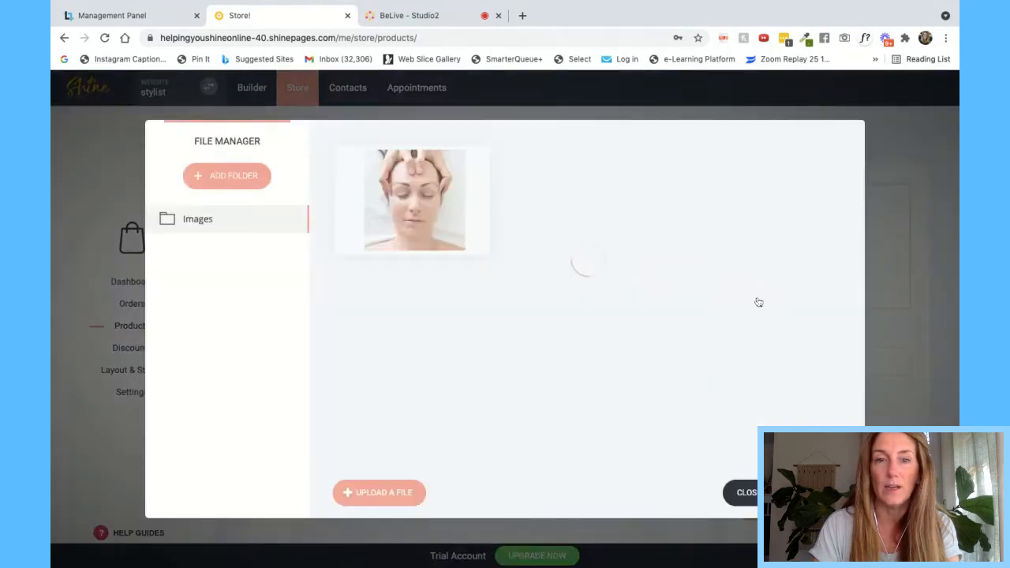
left_click(391, 493)
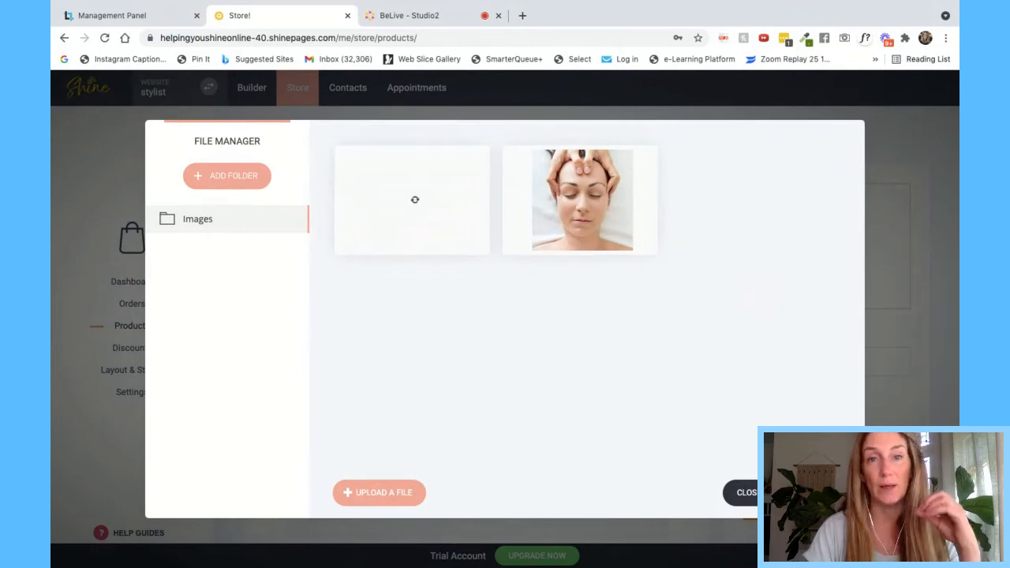
left_click(406, 216)
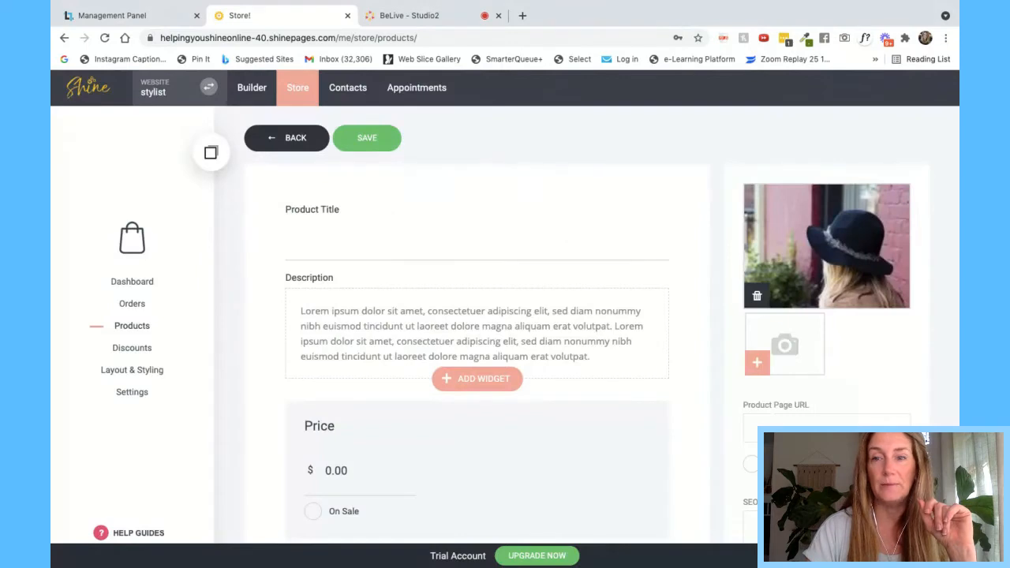
left_click(761, 371)
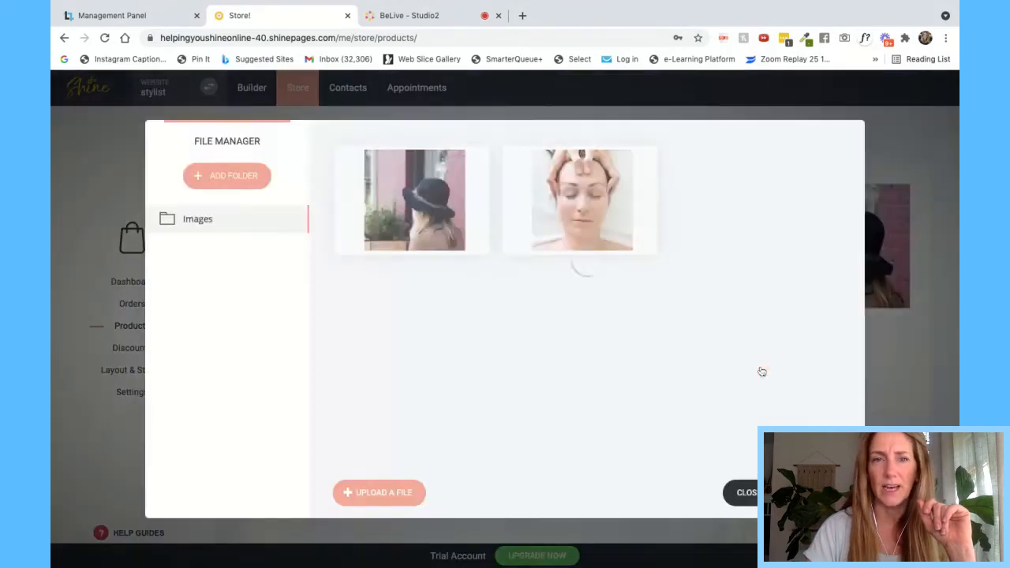
left_click(582, 202)
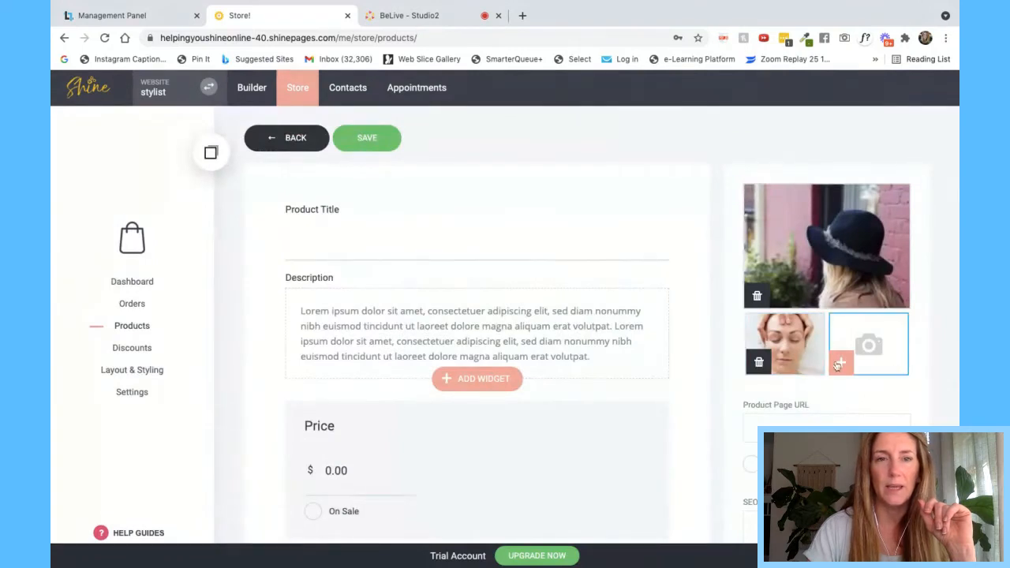
Enter "Black Hat" as the product title
left_click(448, 246)
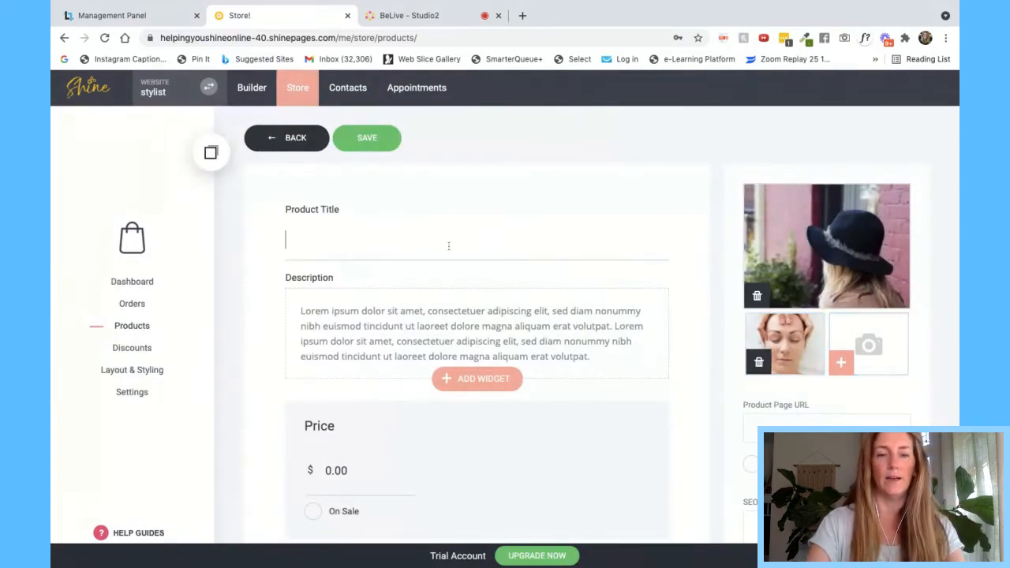
type("M")
key("BackSpace")
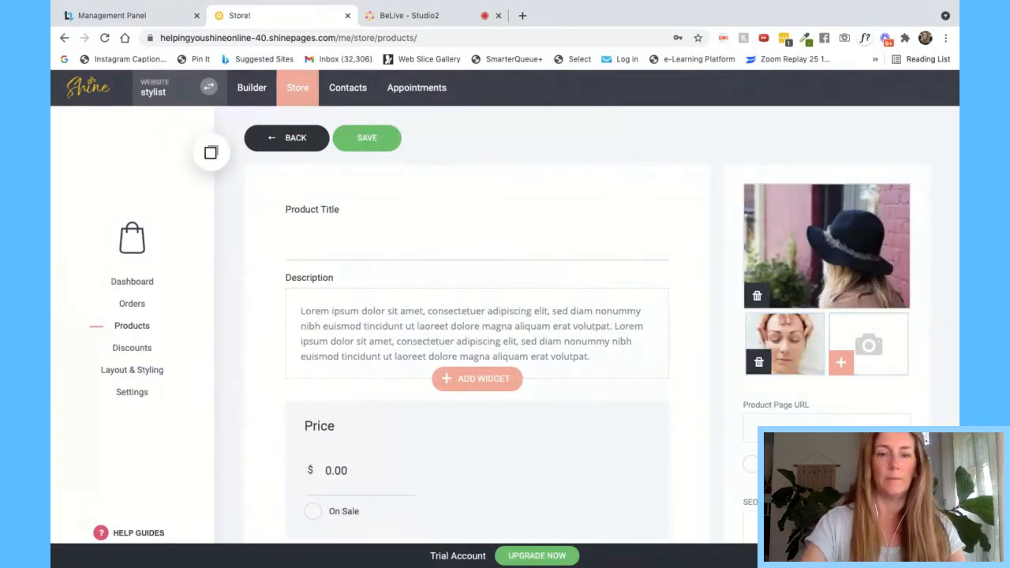
type("Black Hat")
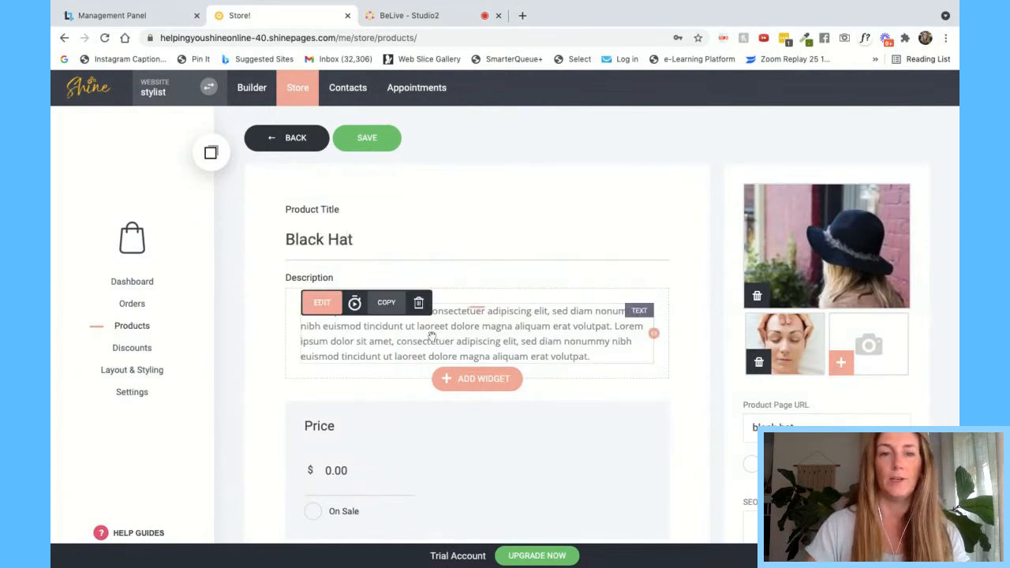
Replace the first part of the placeholder product description with "This is the description here."
double_click(375, 341)
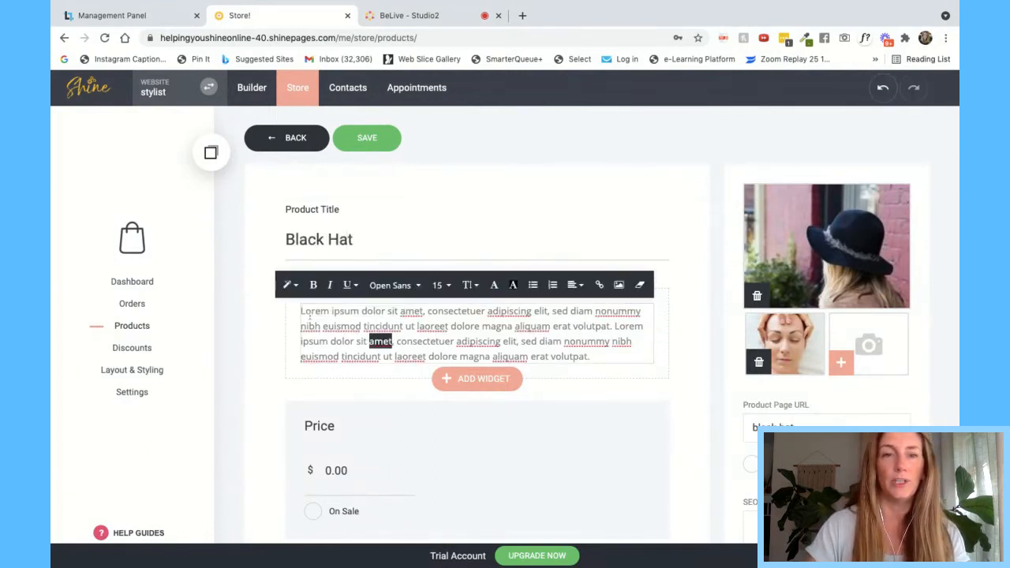
left_click_drag(581, 340, 300, 311)
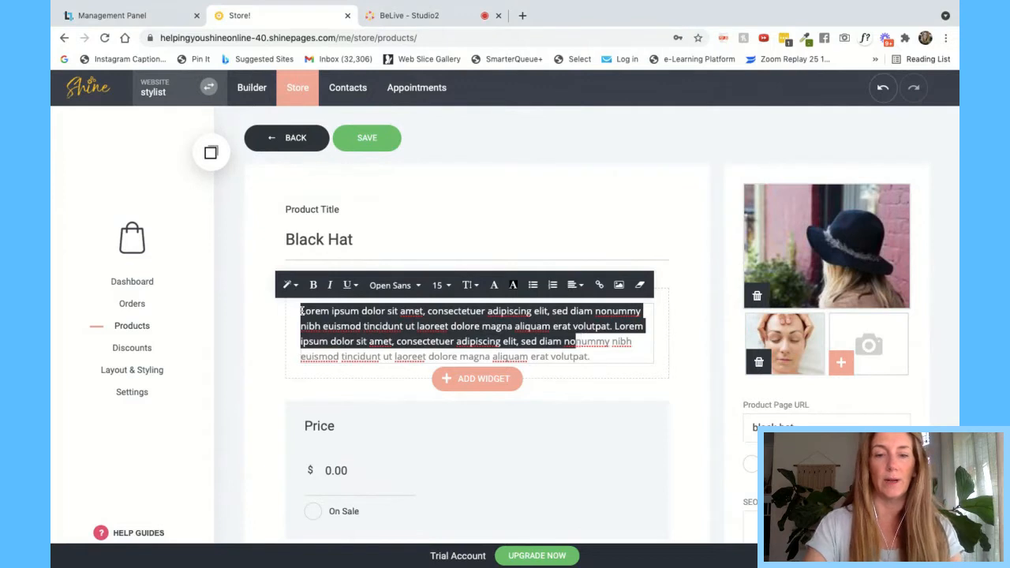
type("This is th")
type("e description")
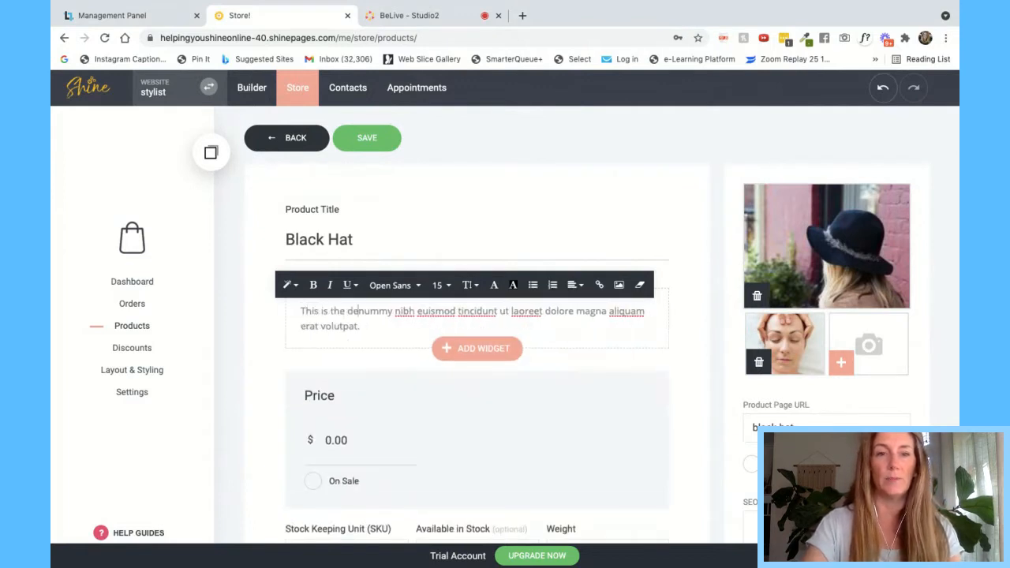
type(" here.")
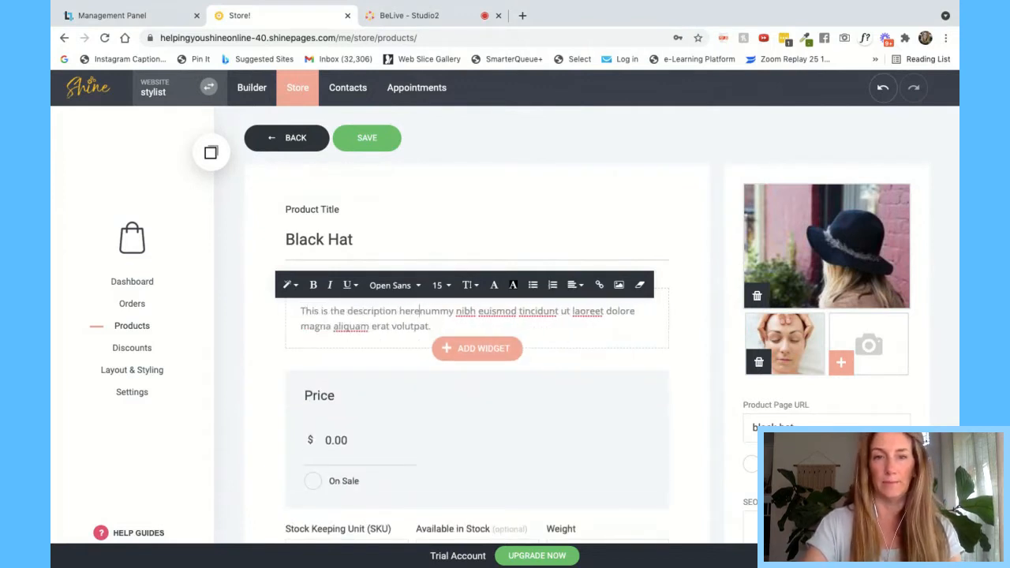
Add an Image widget below the description text and fill it with the black hat photo
left_click(473, 353)
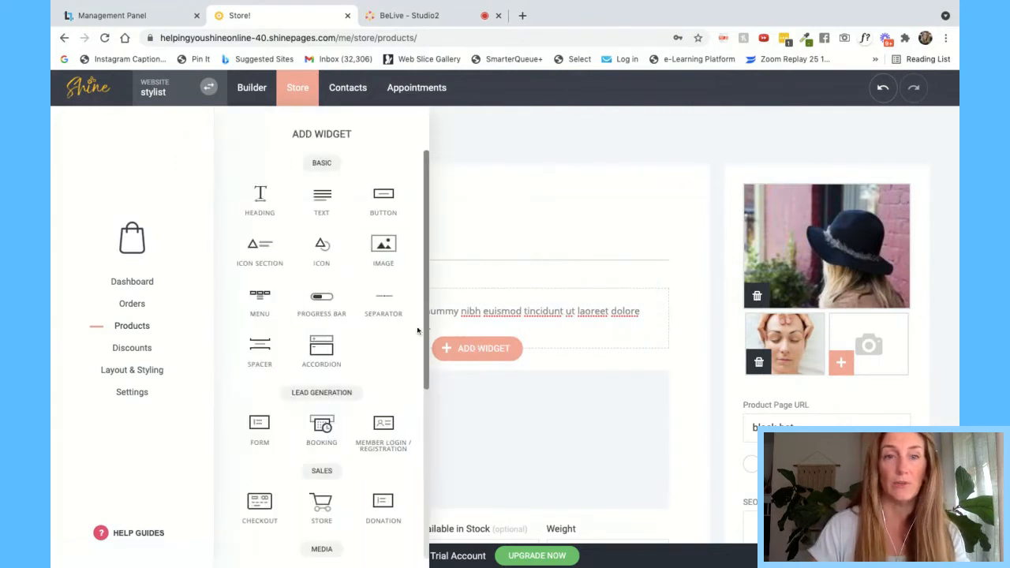
left_click_drag(385, 251, 469, 325)
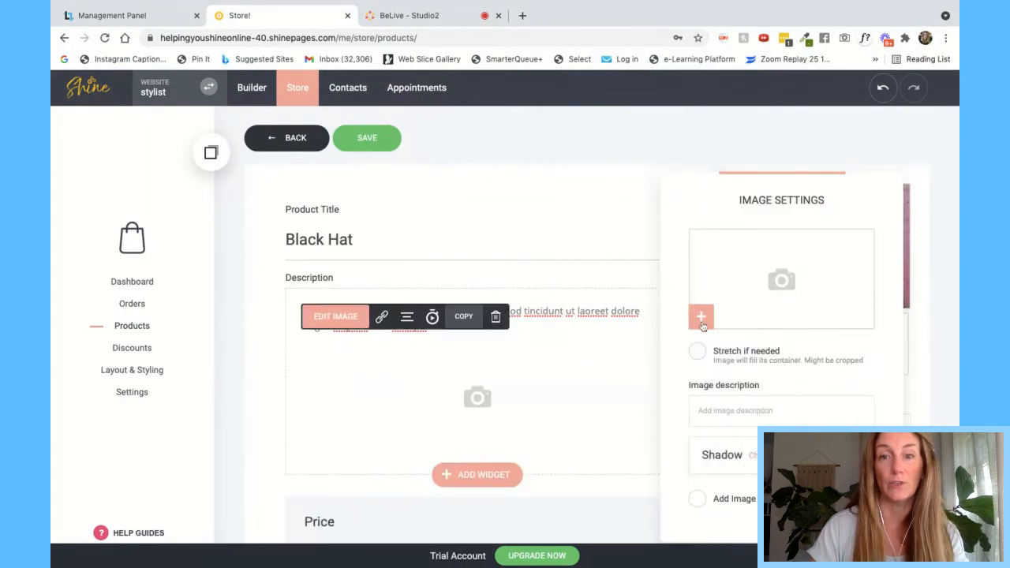
left_click(701, 319)
left_click(374, 249)
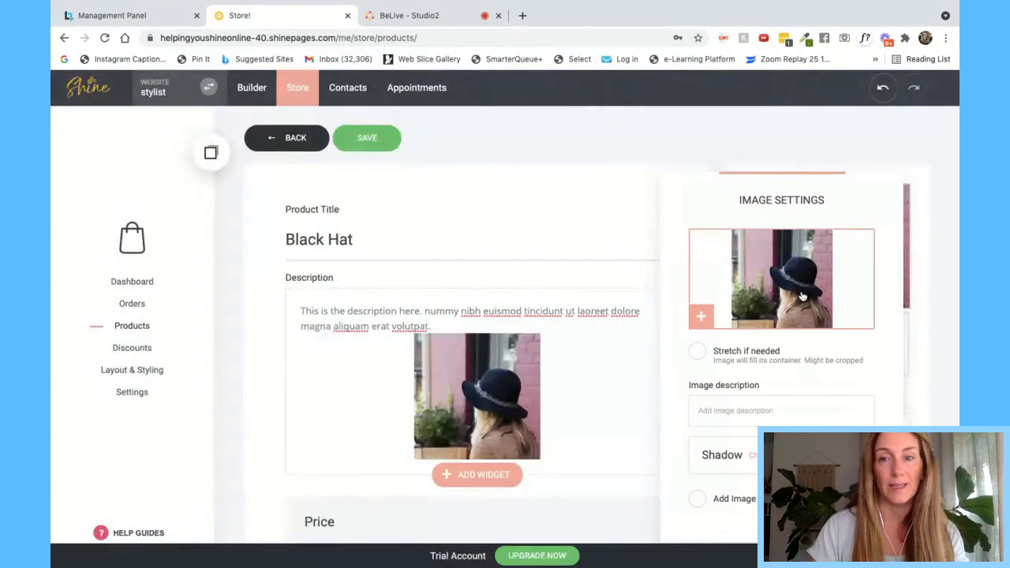
left_click(573, 385)
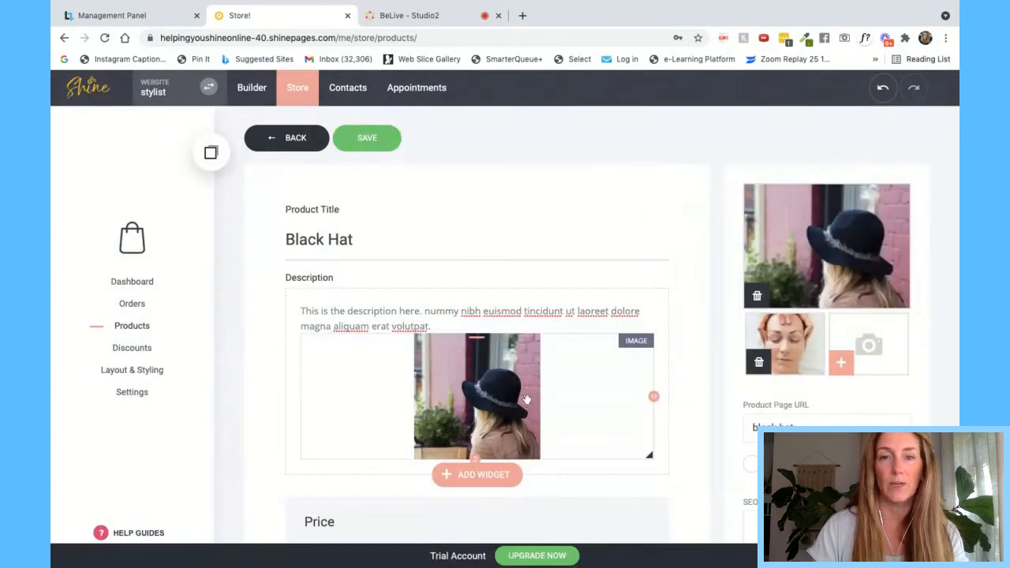
Align the hat image in the description to the left and try to save the product
left_click(527, 398)
left_click(407, 316)
left_click(424, 220)
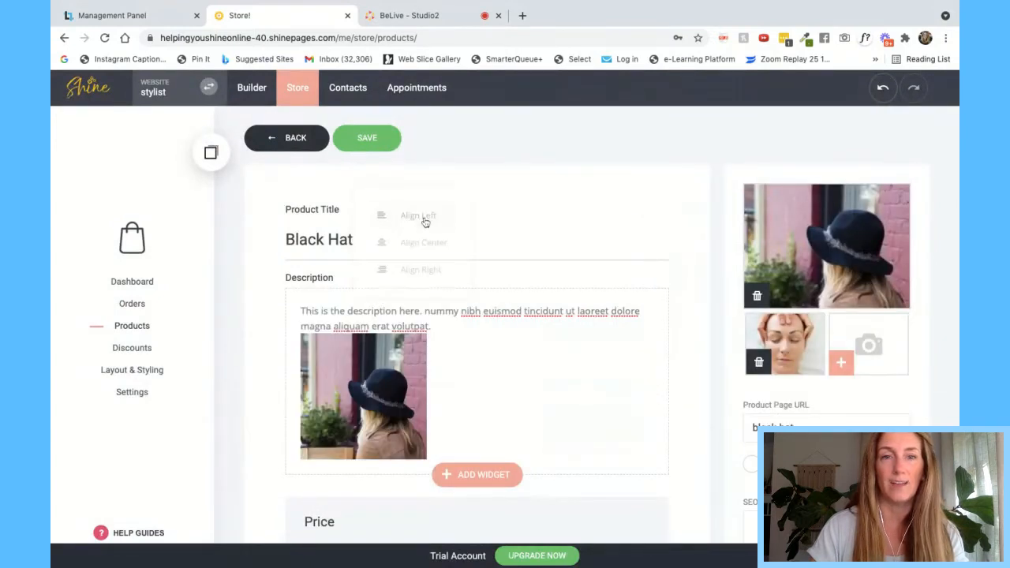
left_click(409, 336)
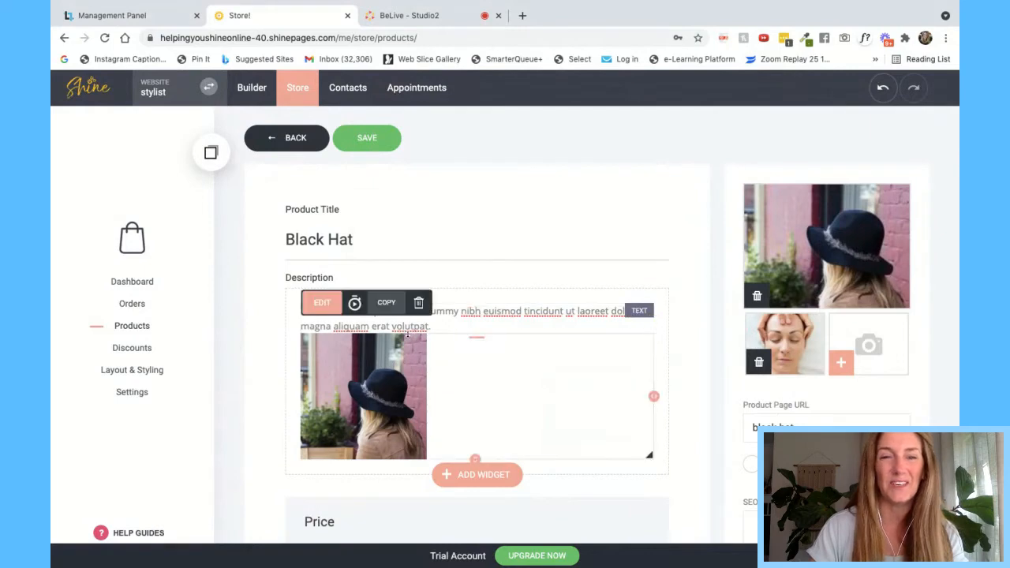
left_click(366, 140)
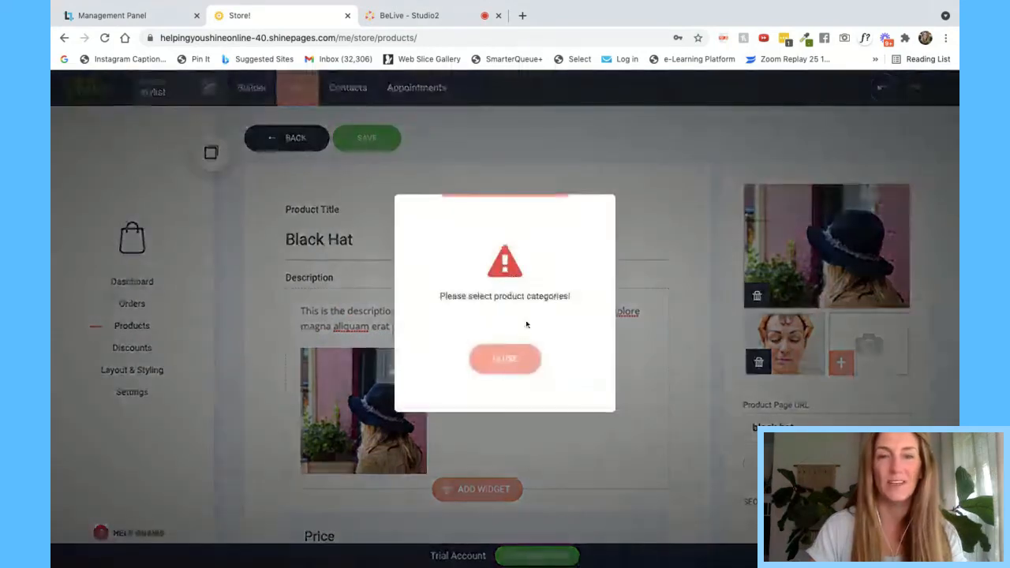
left_click(505, 357)
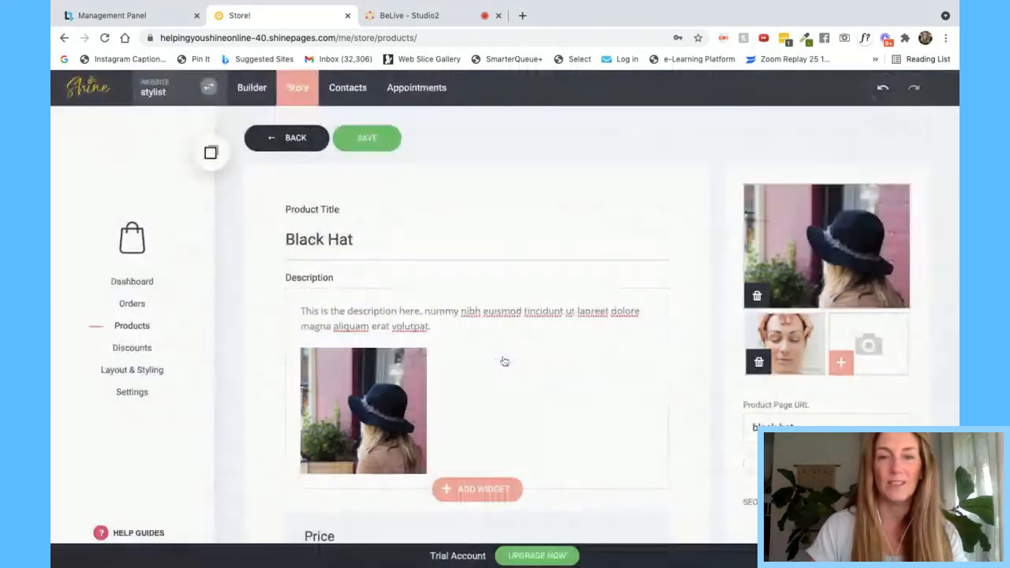
Set the product price to $59, mark it as On Sale and set the sale price to $39
scroll(521, 379, "down", 3)
scroll(530, 393, "down", 1)
left_click_drag(324, 272, 348, 272)
type("59")
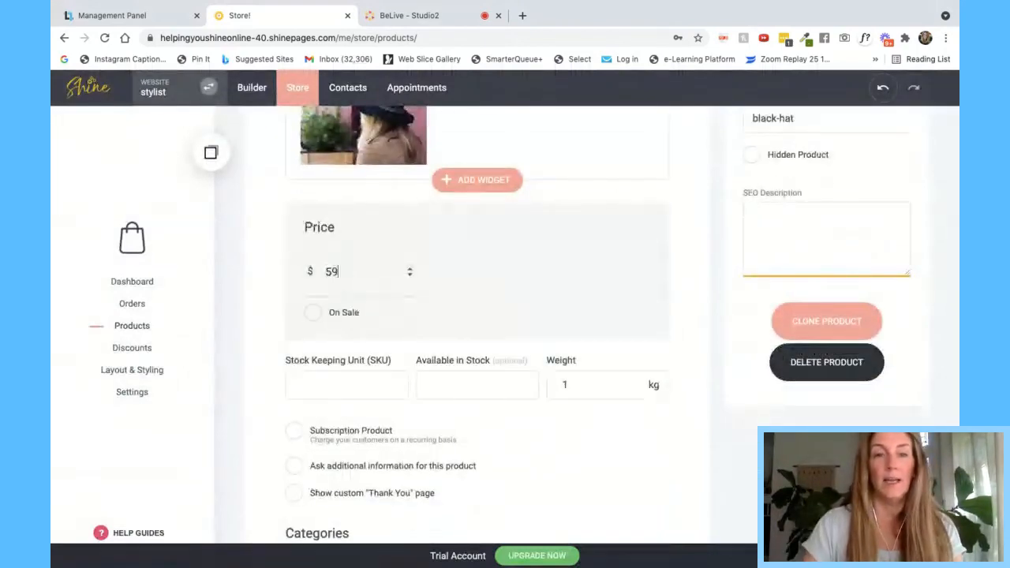
left_click(315, 317)
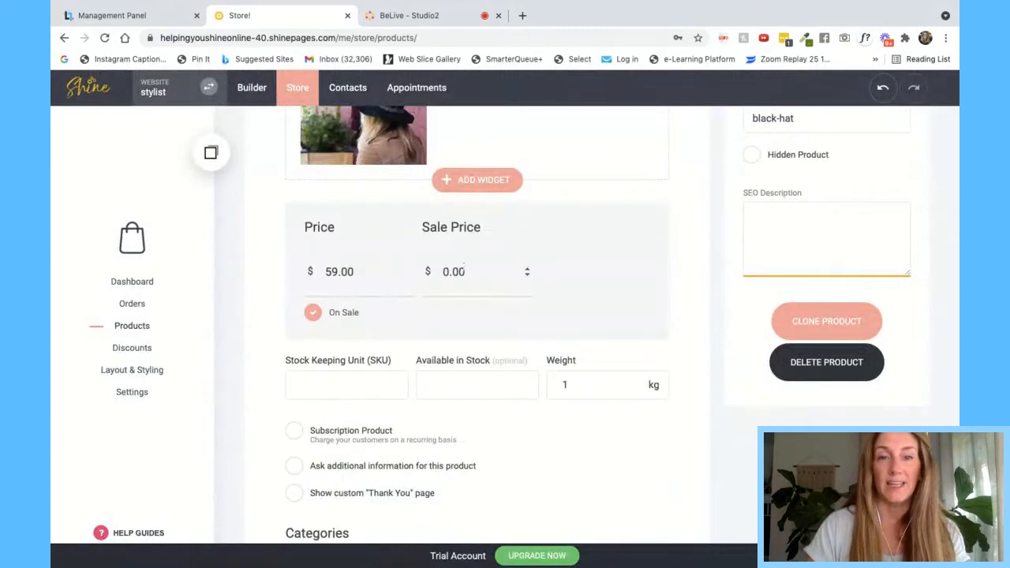
double_click(464, 272)
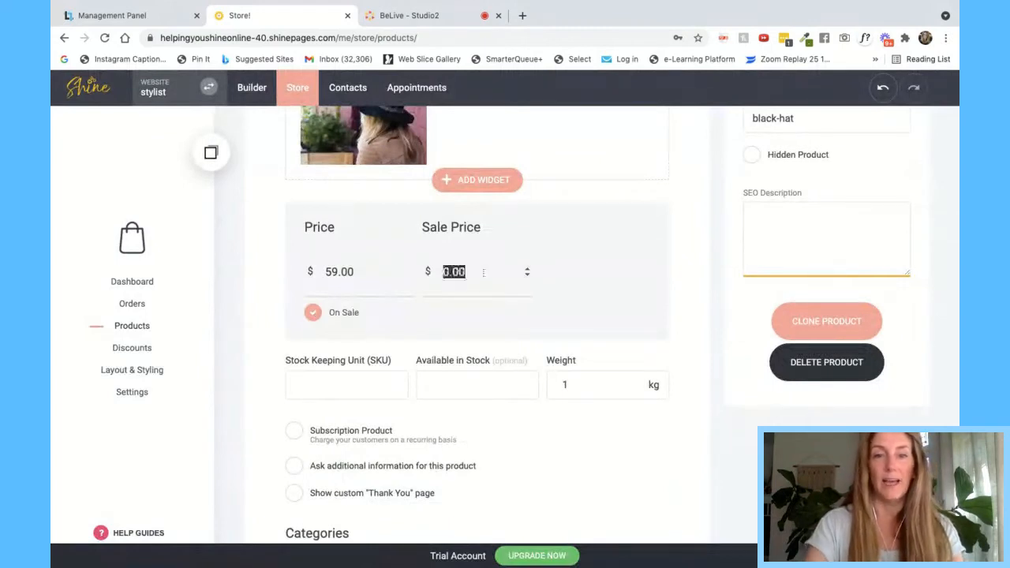
type("39")
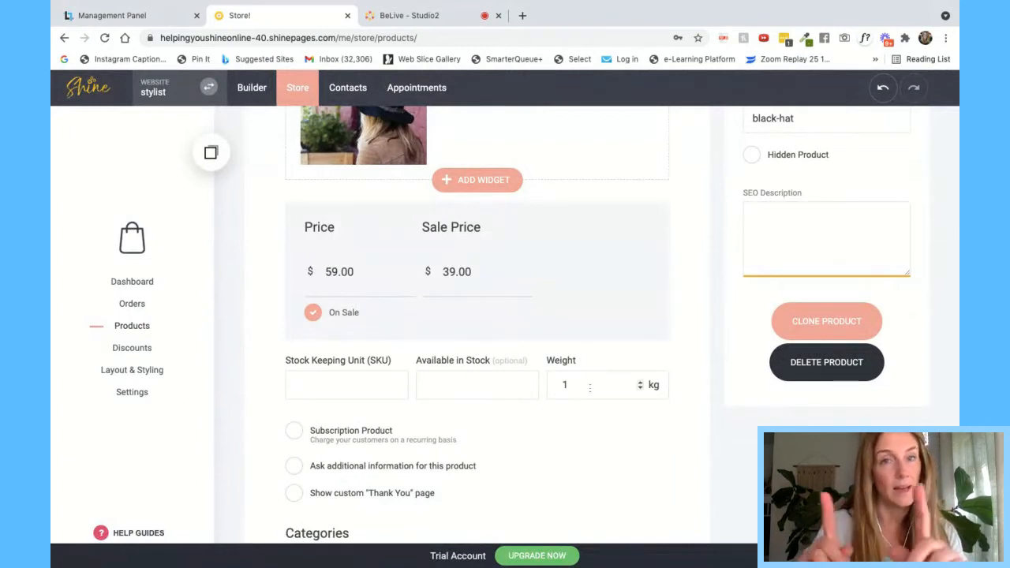
Try a subscription billing cycle of 3 Payments for the product and cancel the subscription settings
scroll(598, 426, "down", 1)
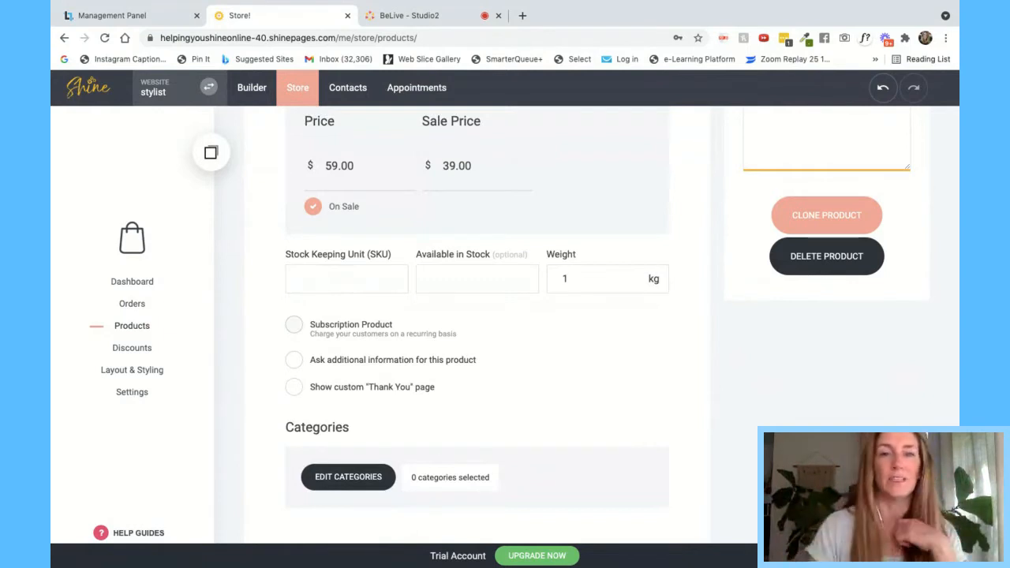
left_click(294, 324)
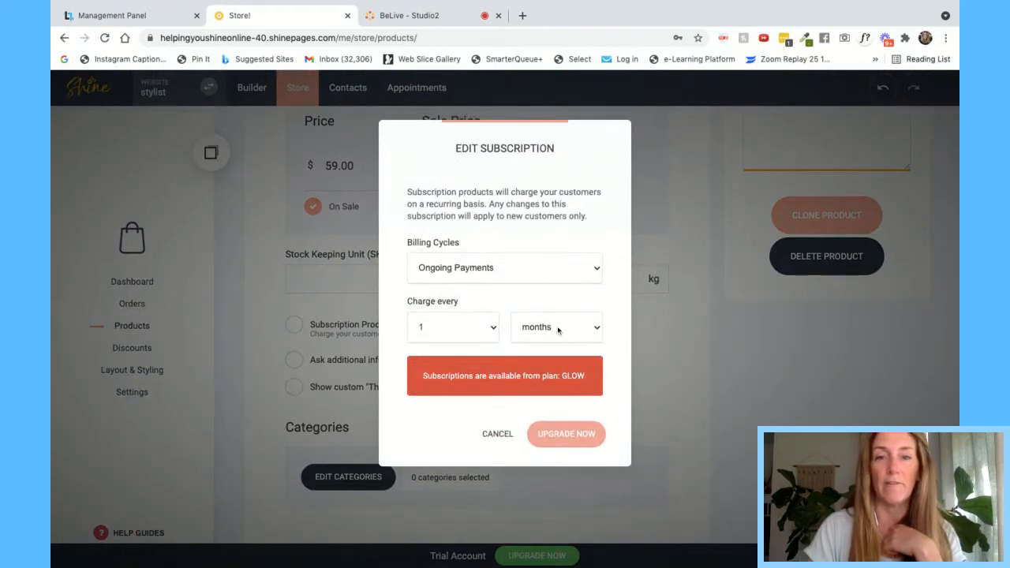
left_click(560, 272)
left_click(532, 295)
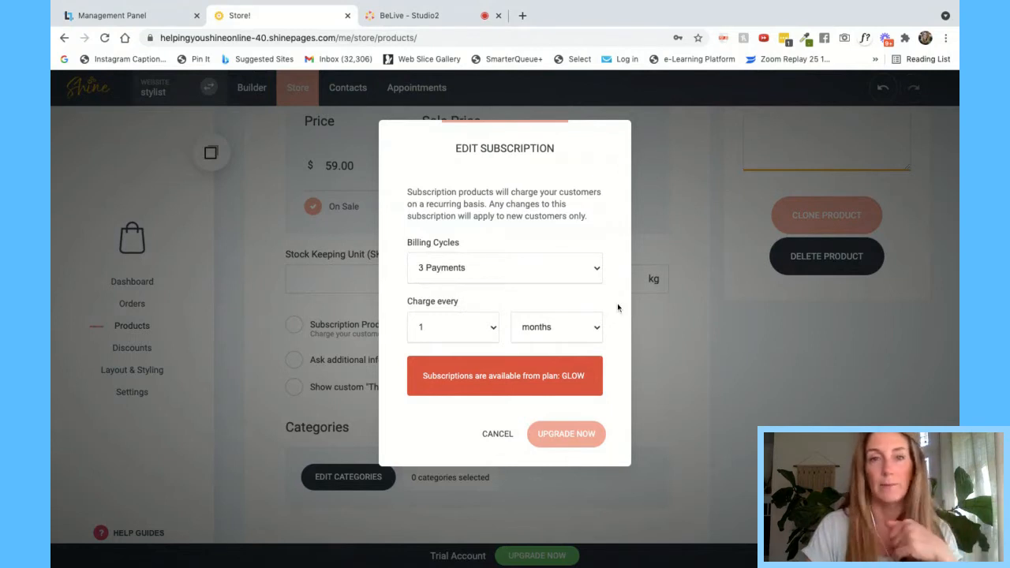
left_click(494, 434)
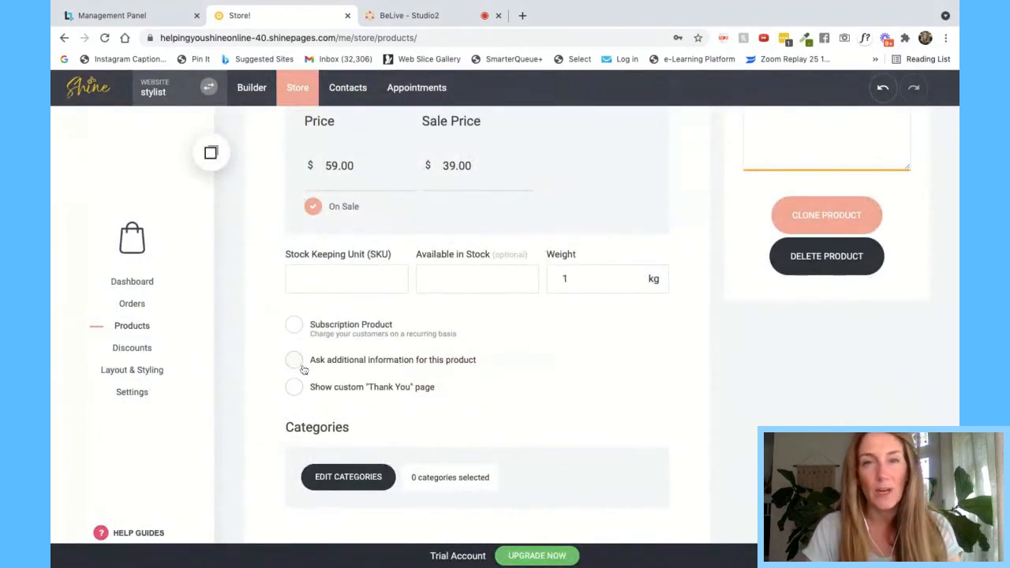
Enable asking for additional information on this product and label the field "First Name for Engraving"
left_click(297, 362)
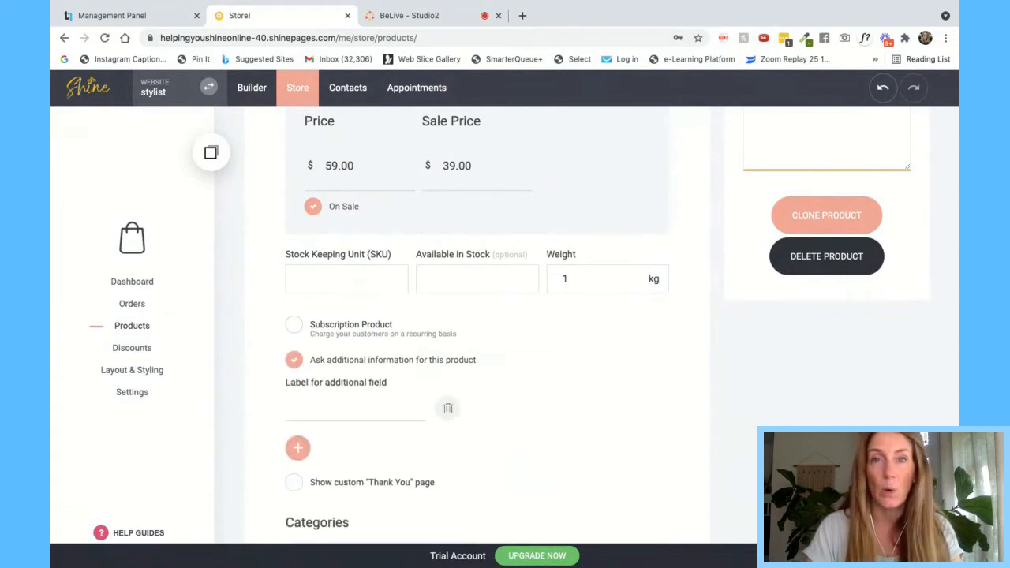
left_click(297, 410)
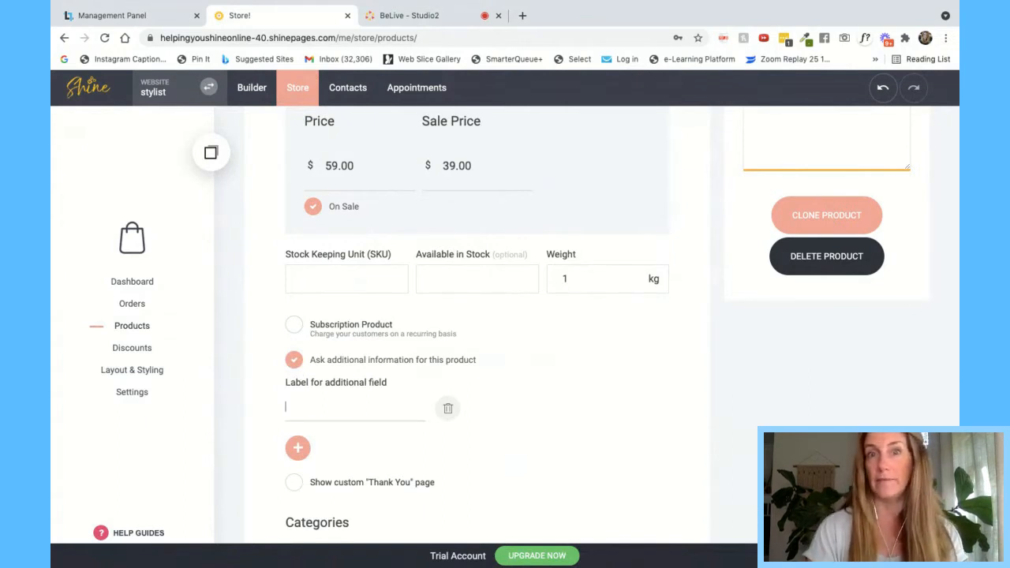
type("W")
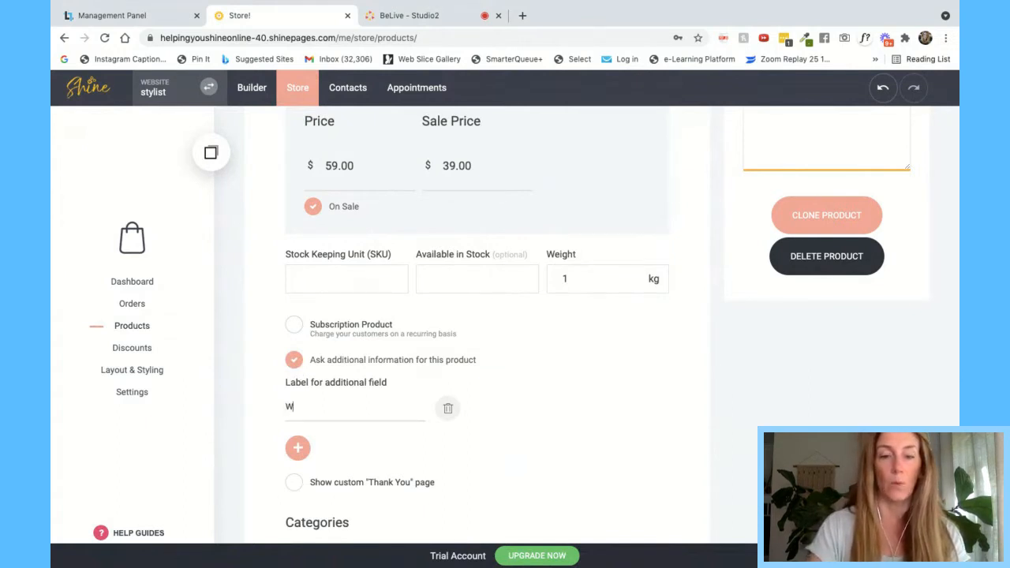
key("BackSpace")
type("Fir")
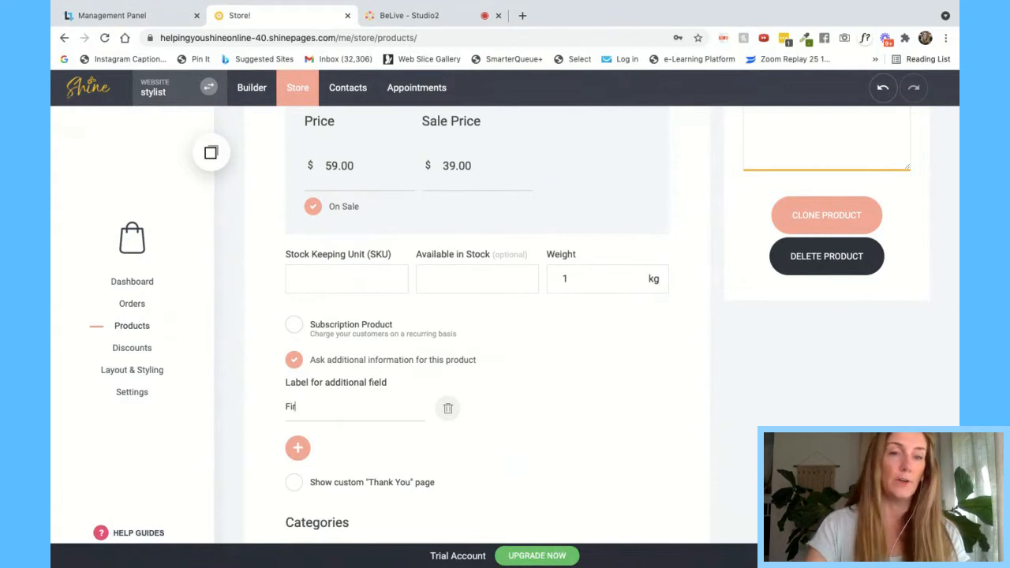
type("st Name for Engravi")
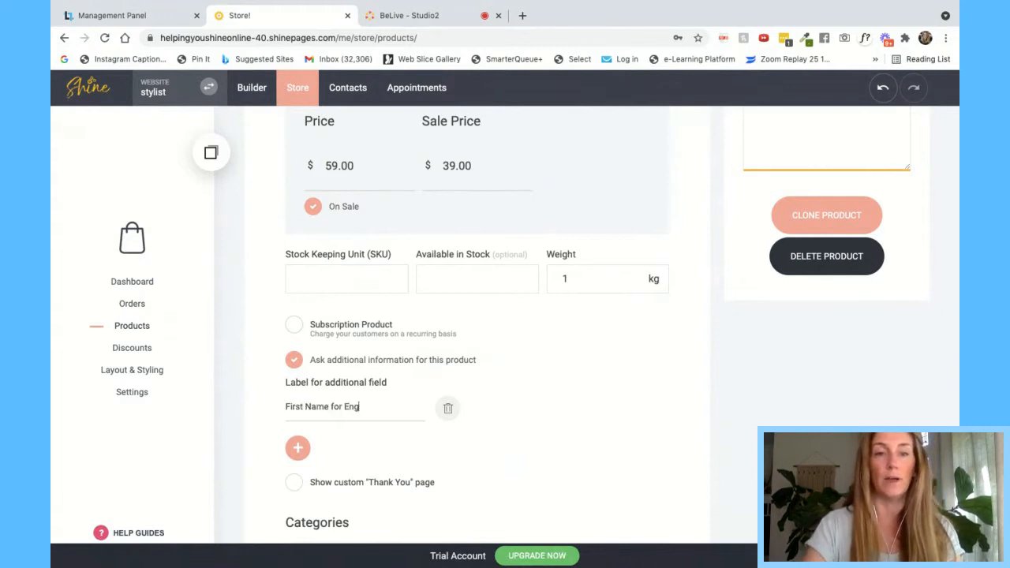
key("BackSpace")
type("raving")
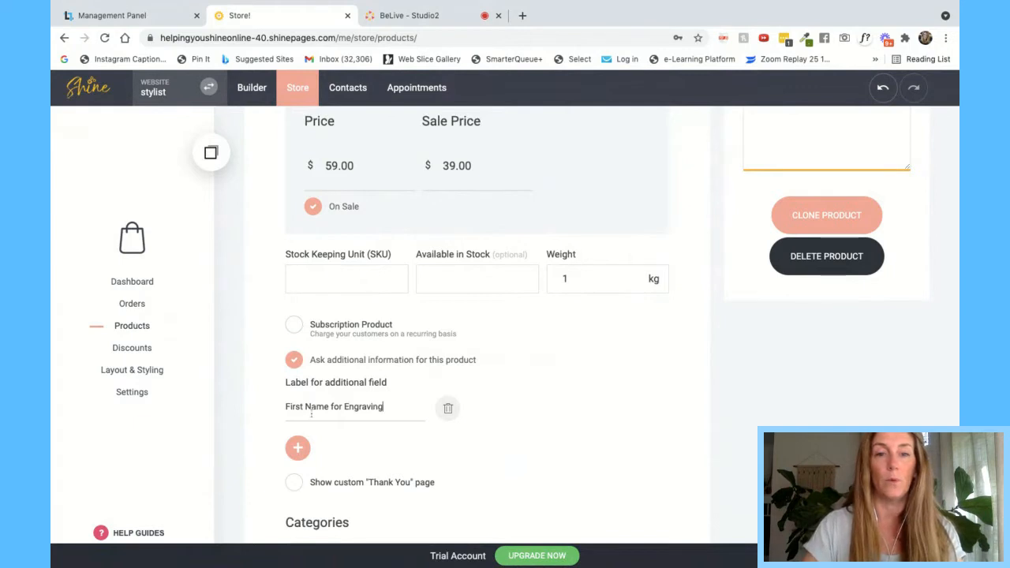
Add a second additional information field labelled "Child's Name"
left_click(297, 447)
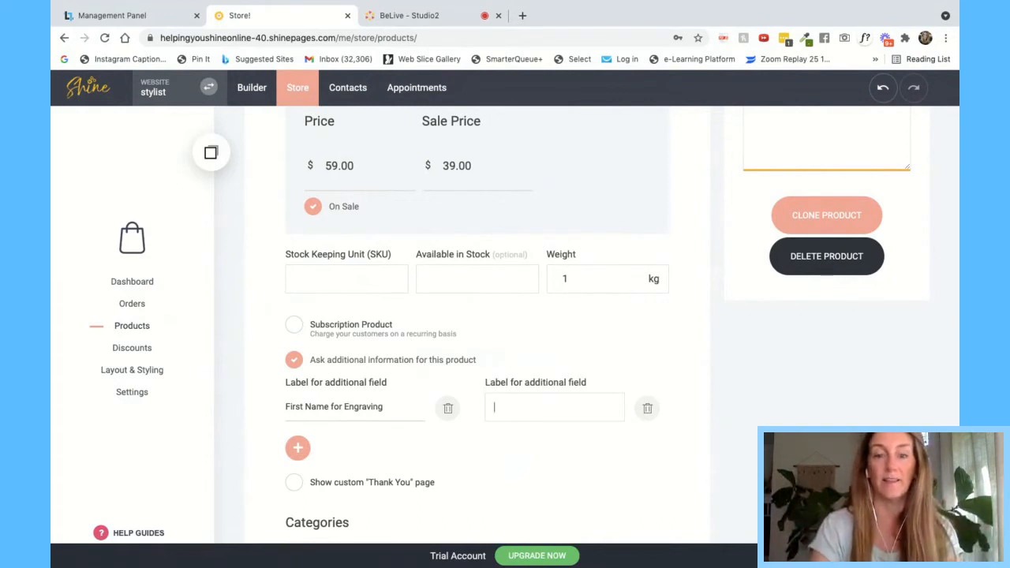
type("Child")
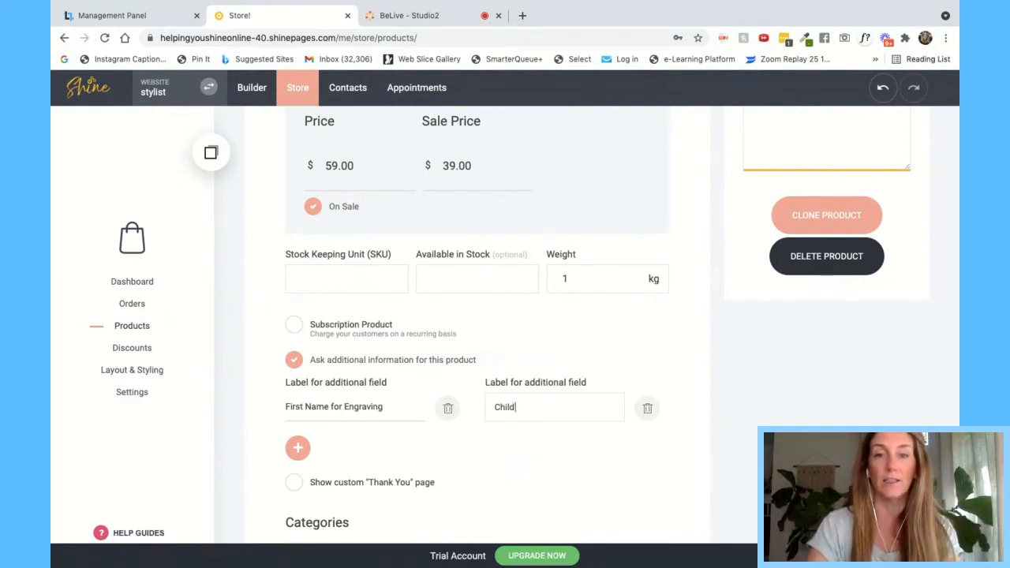
type("'s Name")
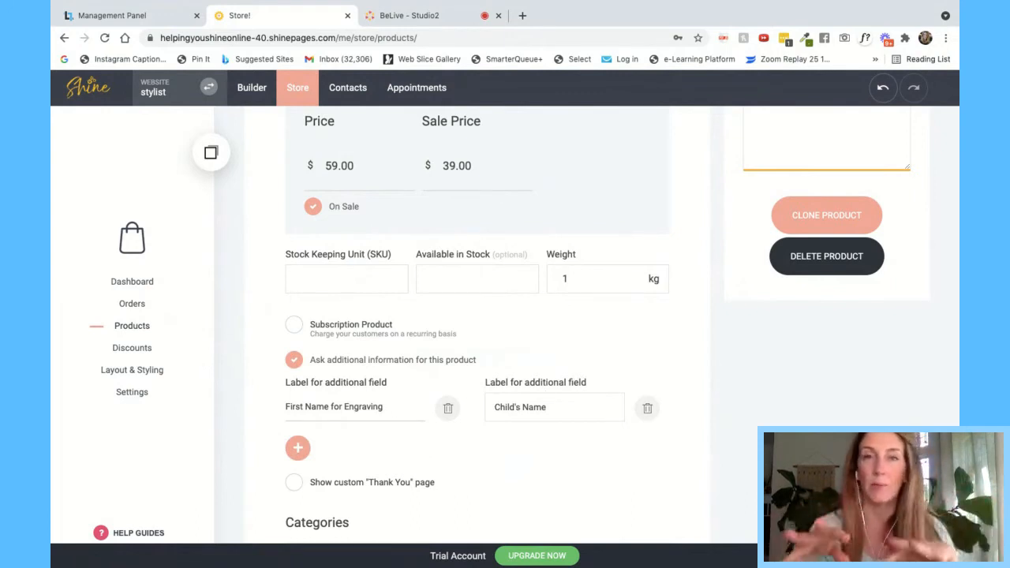
Create a new product category named "Category 1" and assign it to the product
scroll(598, 435, "down", 3)
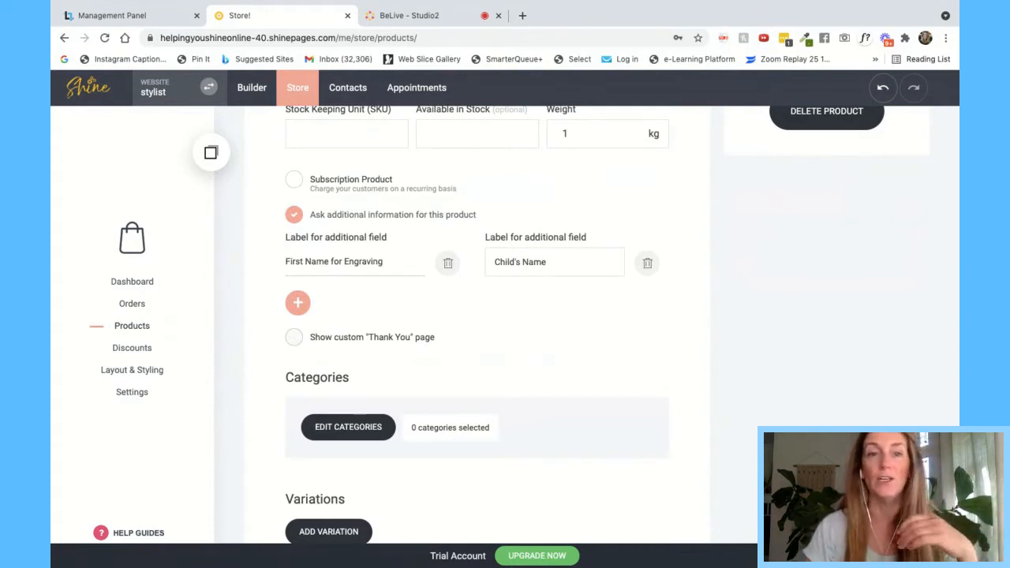
left_click(348, 432)
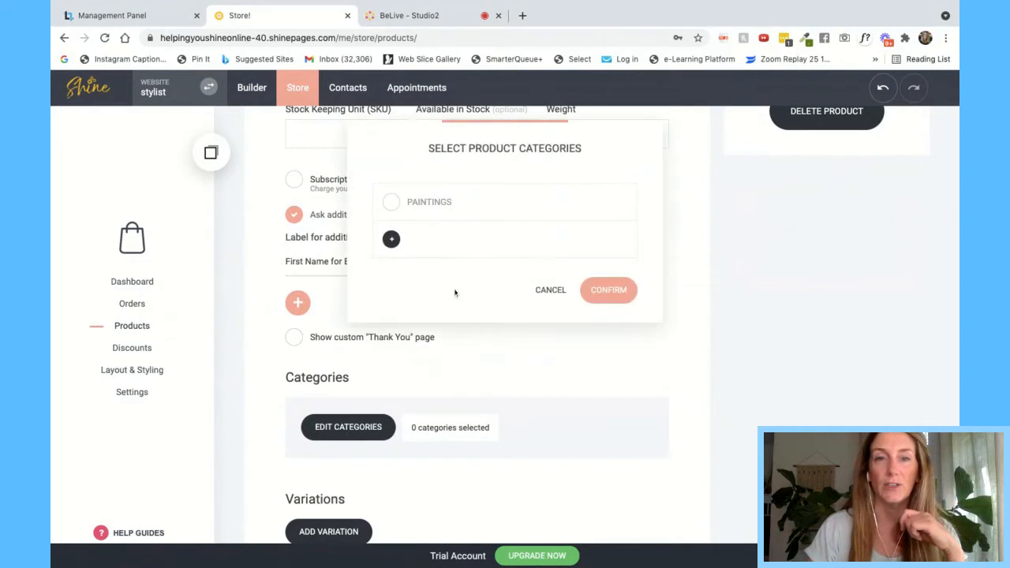
left_click(391, 239)
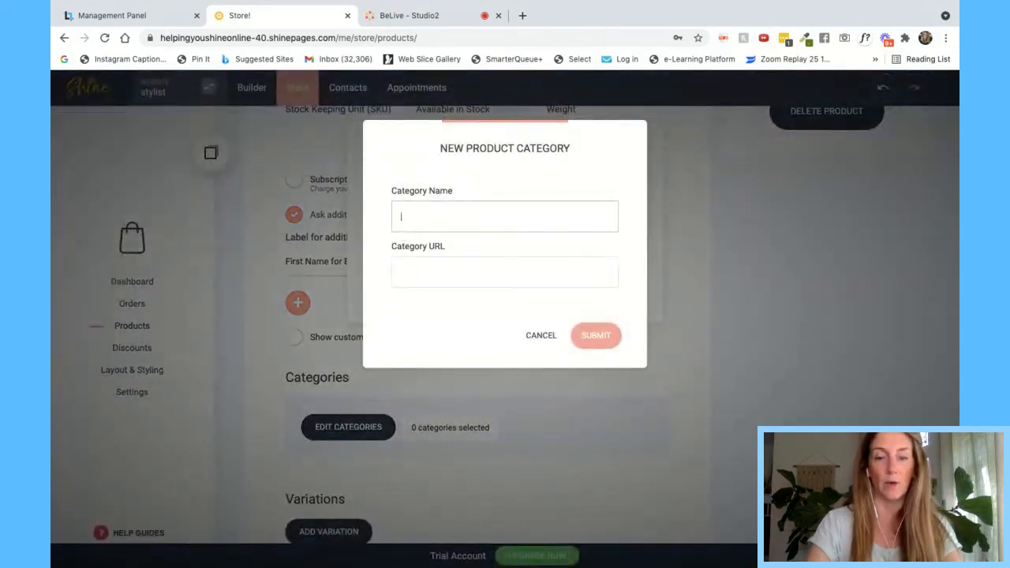
type("Category ")
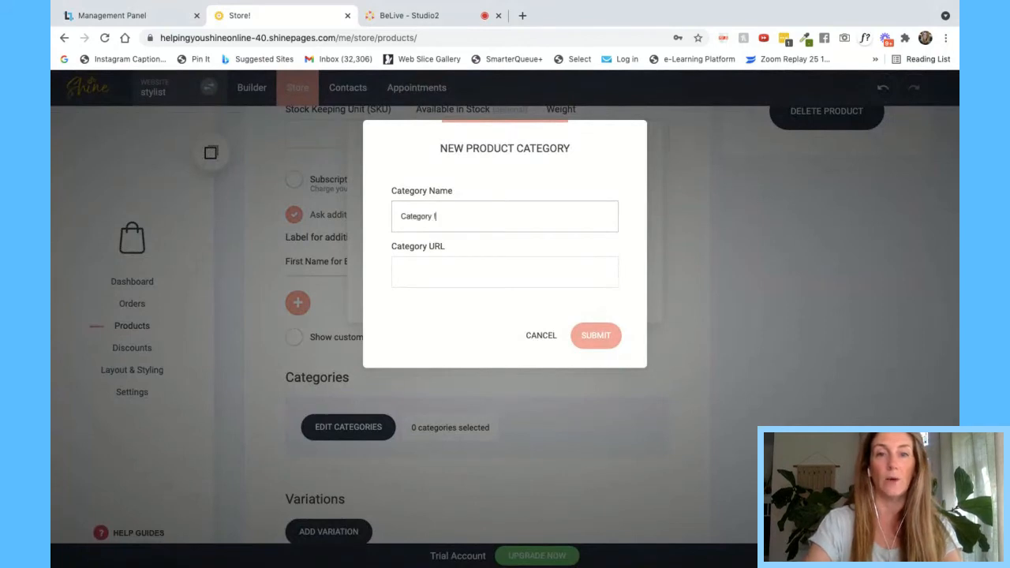
type("1")
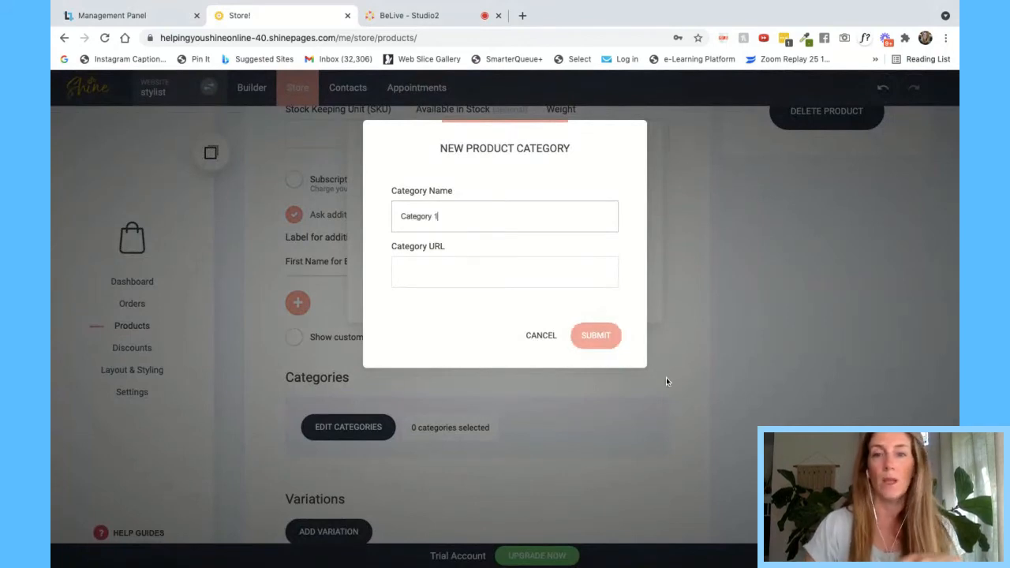
left_click(598, 337)
left_click(609, 334)
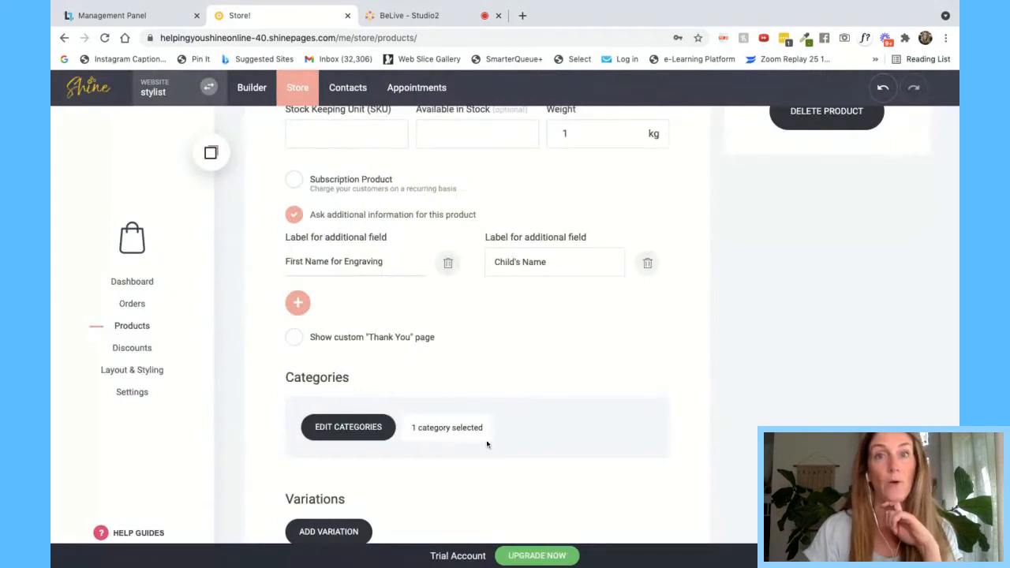
Add a Color variation to the product with the values Red, Blue and Yellow
left_click(384, 426)
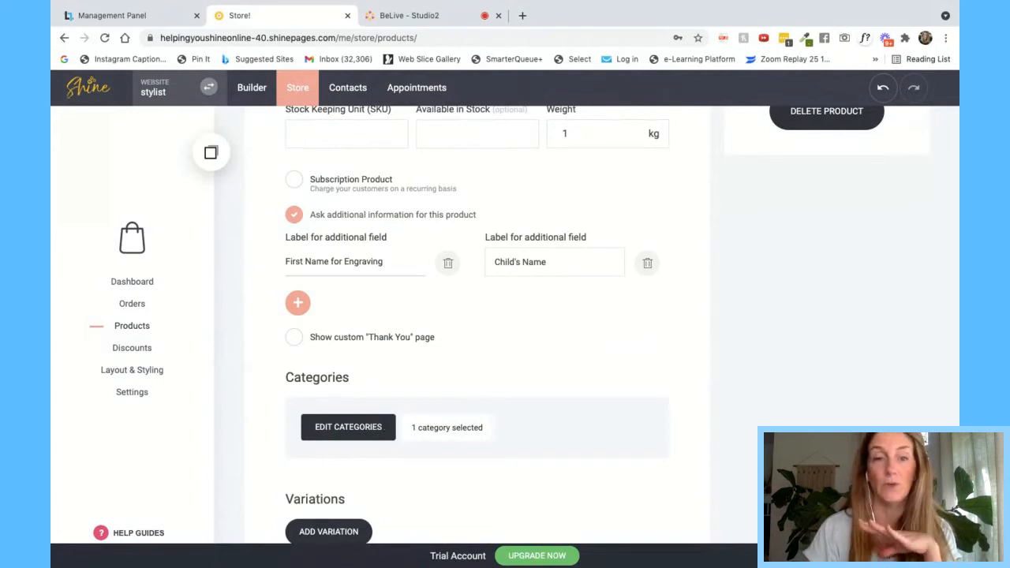
scroll(492, 375, "down", 2)
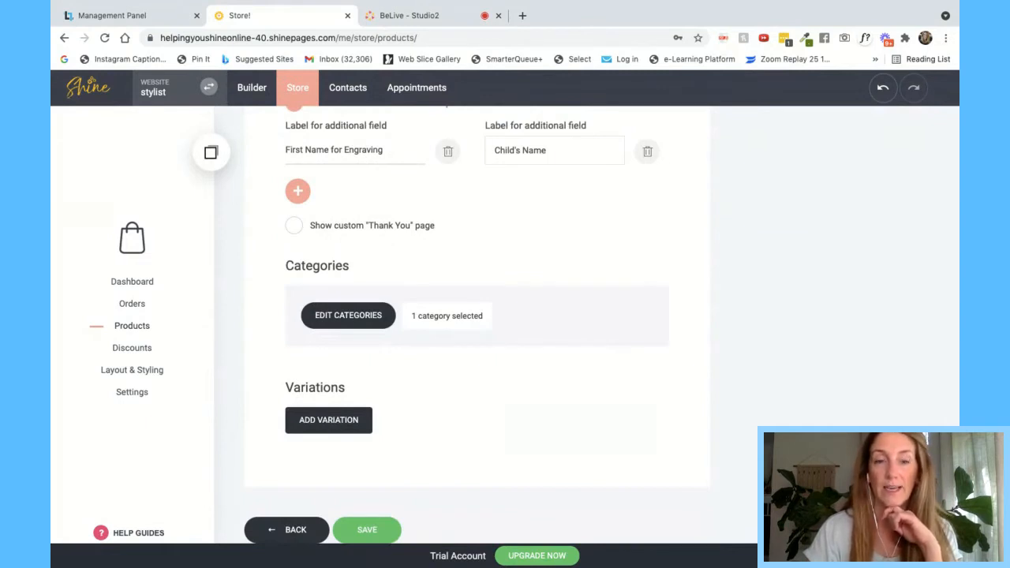
left_click(329, 421)
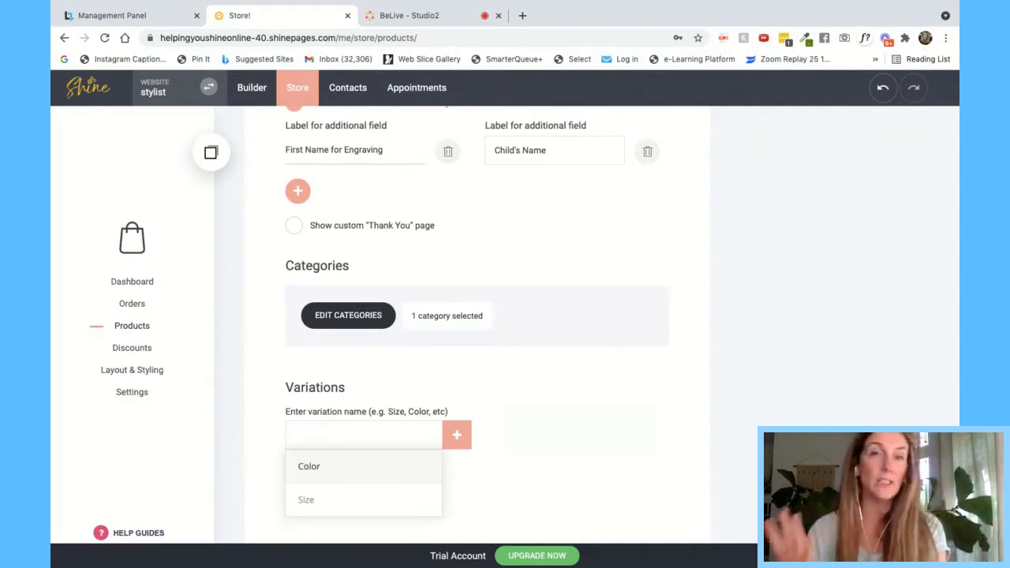
left_click(395, 465)
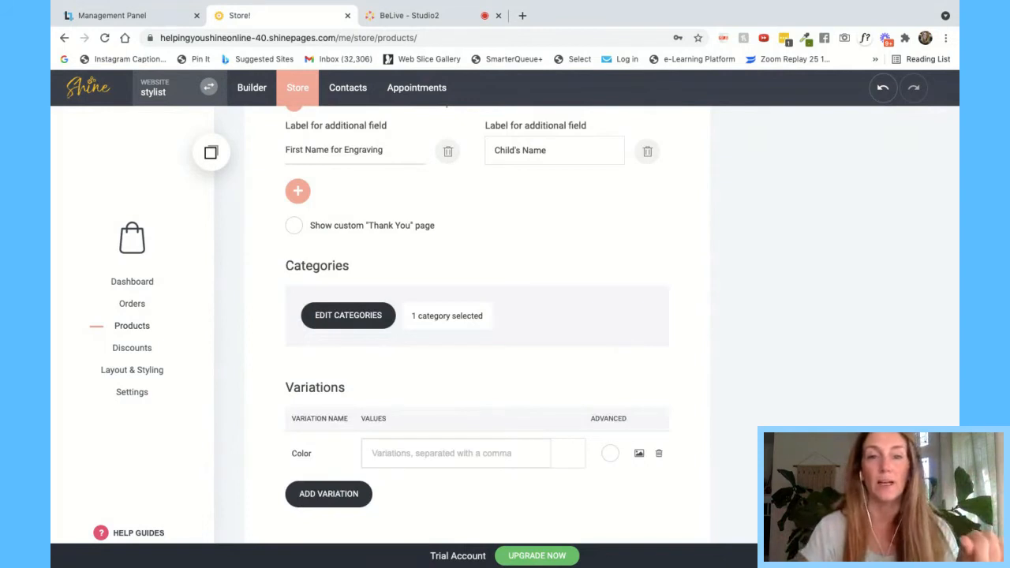
left_click(396, 453)
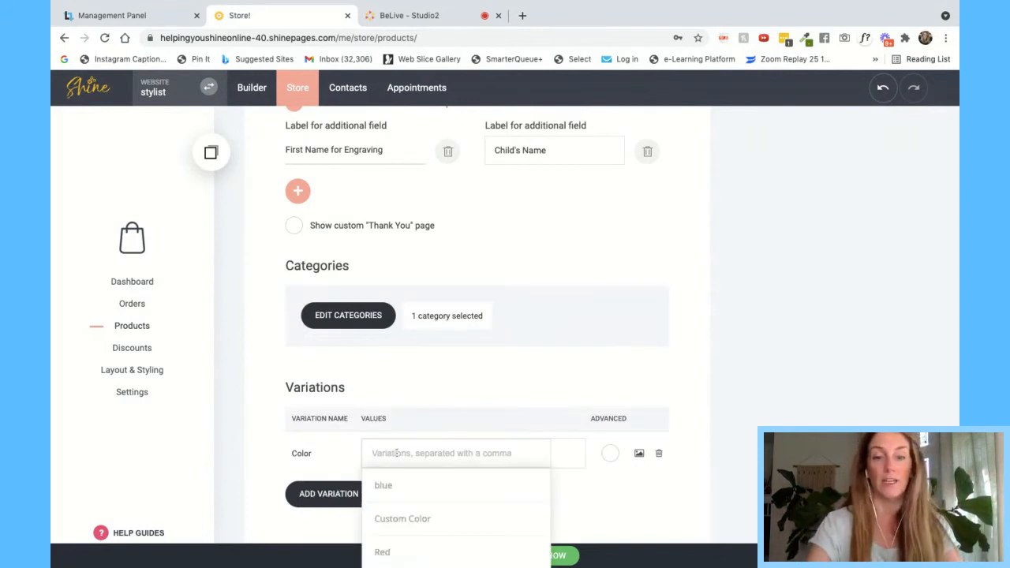
type("Red")
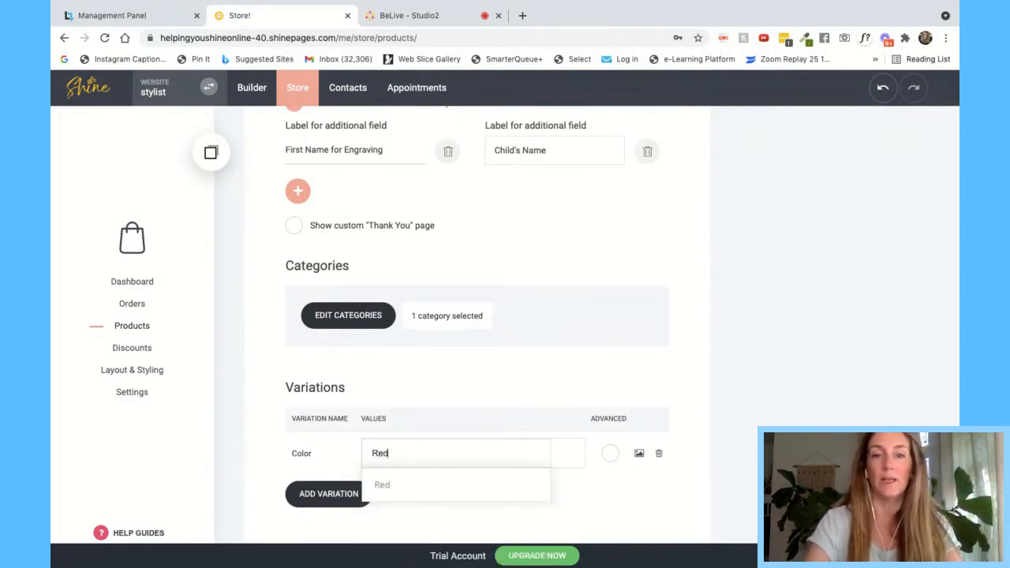
key("Return")
type("Blue")
key("Return")
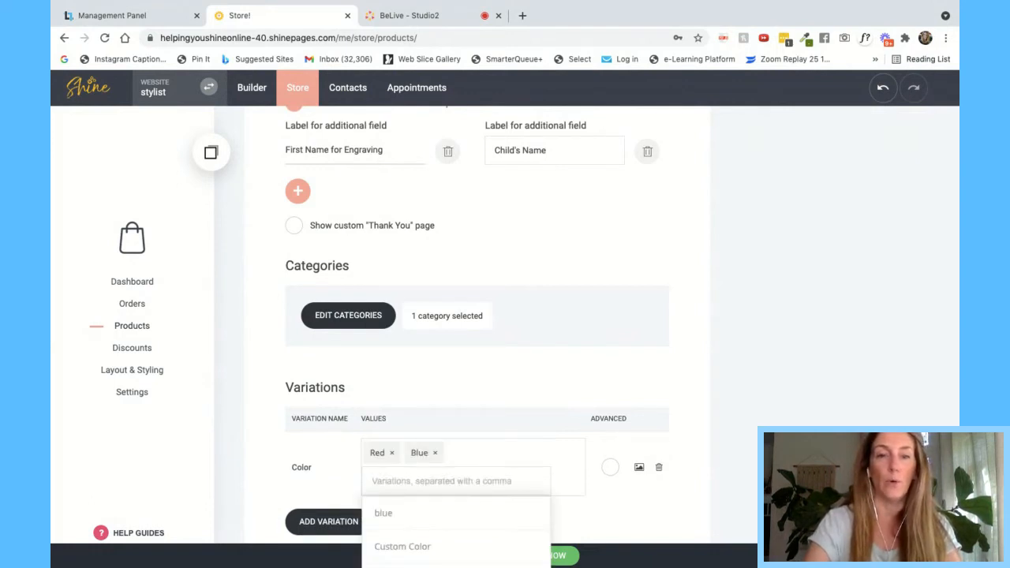
type("Yellow")
key("Return")
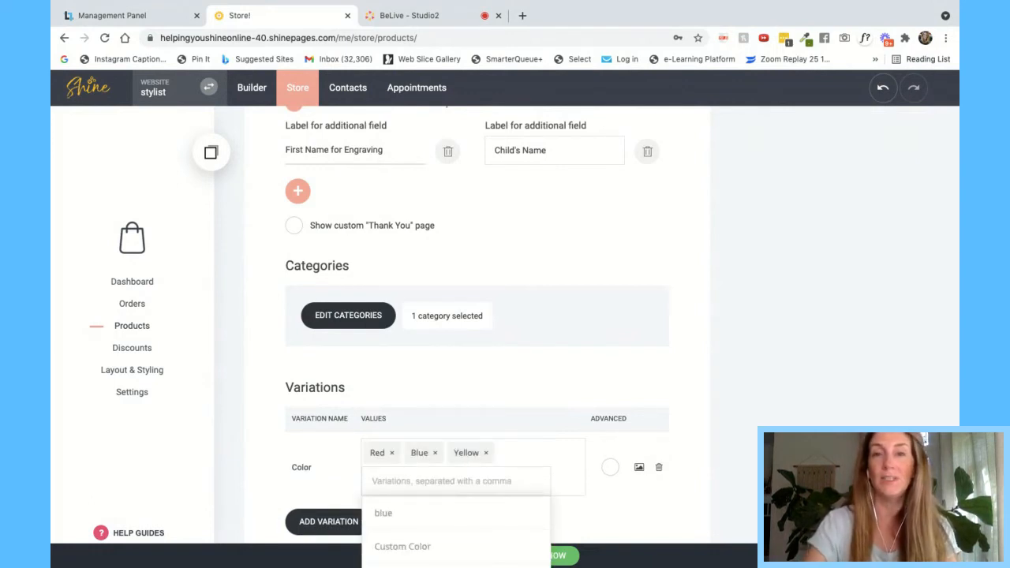
left_click(458, 420)
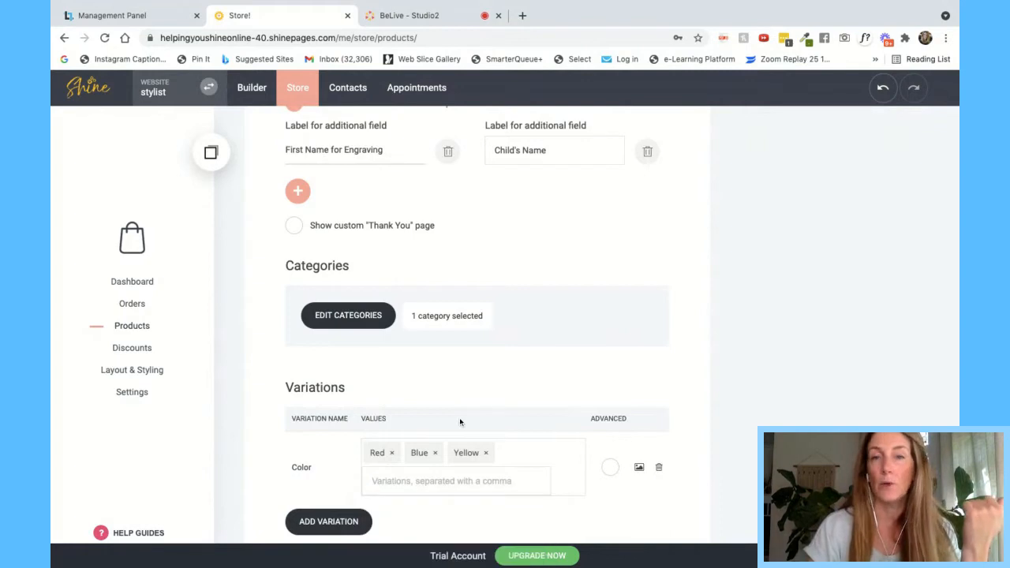
Add a custom variation named "Frame Type" with the values Silver Fram, Black Frame, Gold Frame and Wood Frame
scroll(489, 447, "down", 2)
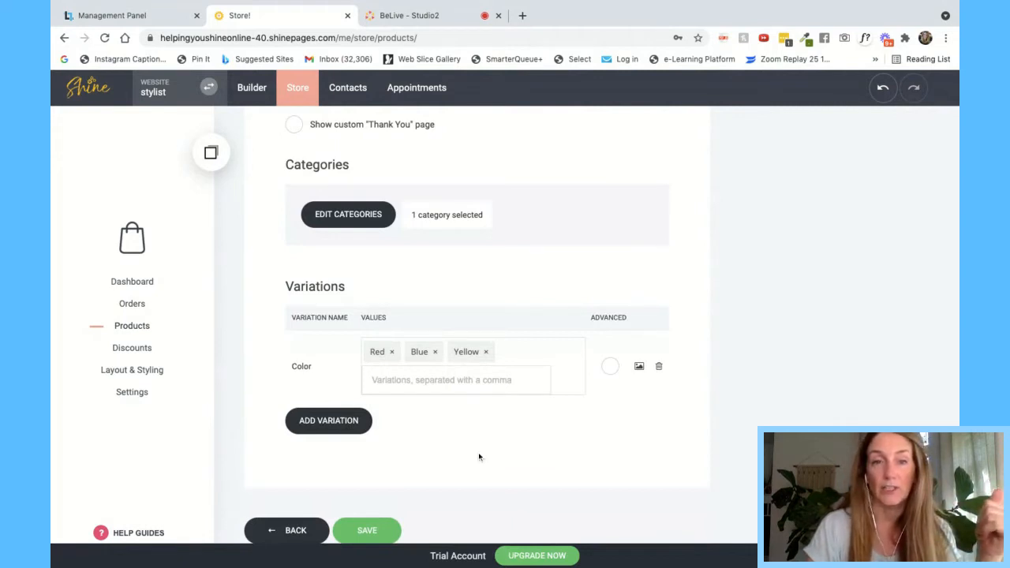
left_click(355, 423)
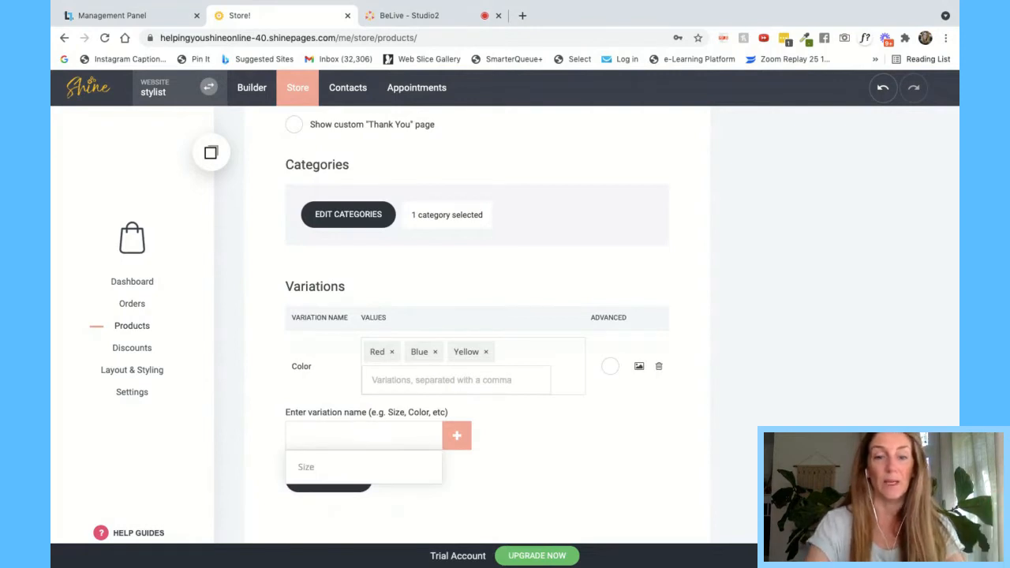
type("Frame Type")
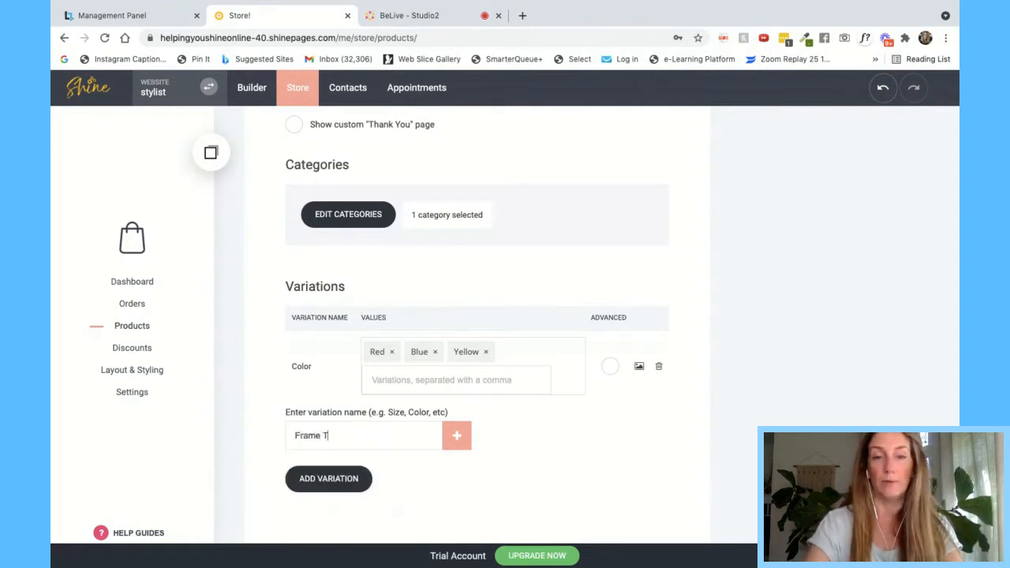
left_click(456, 438)
type("Silve")
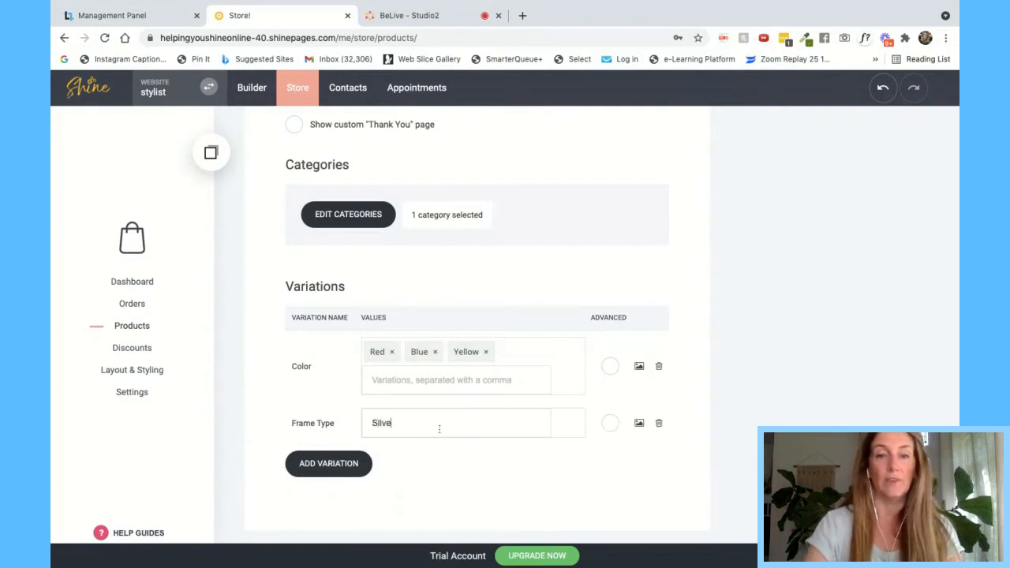
type("r Fram")
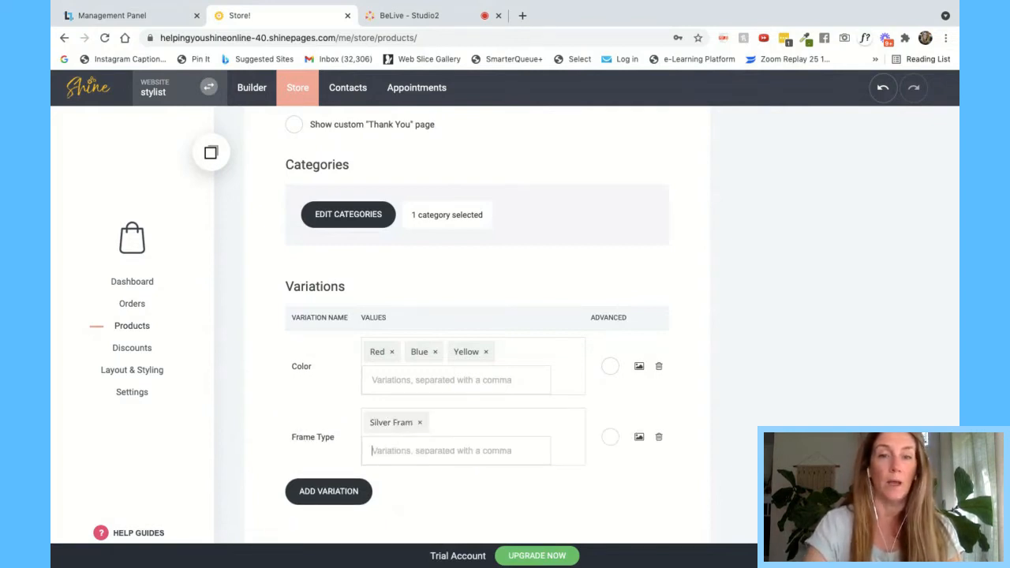
type(",Blac")
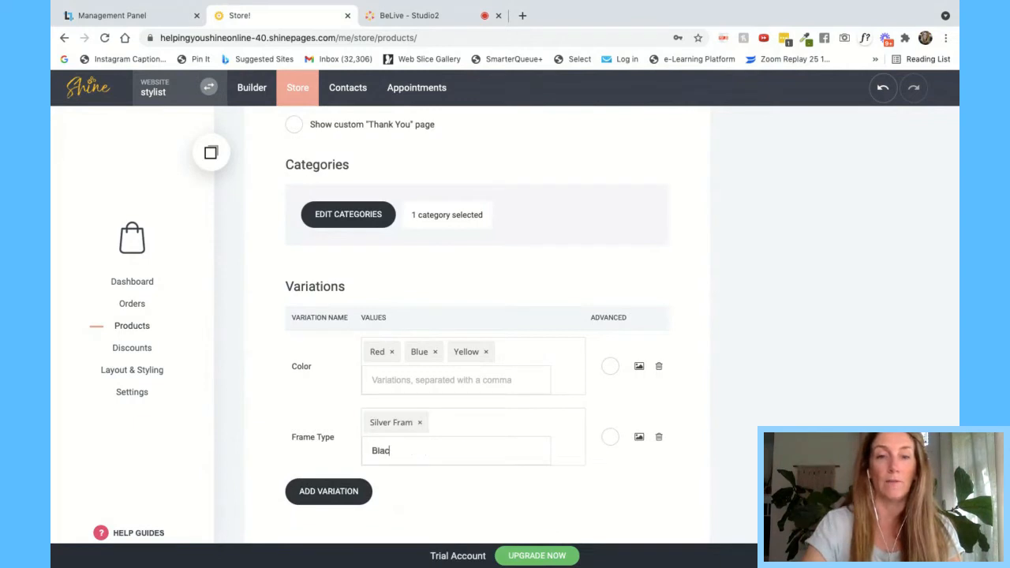
type("k Frame,")
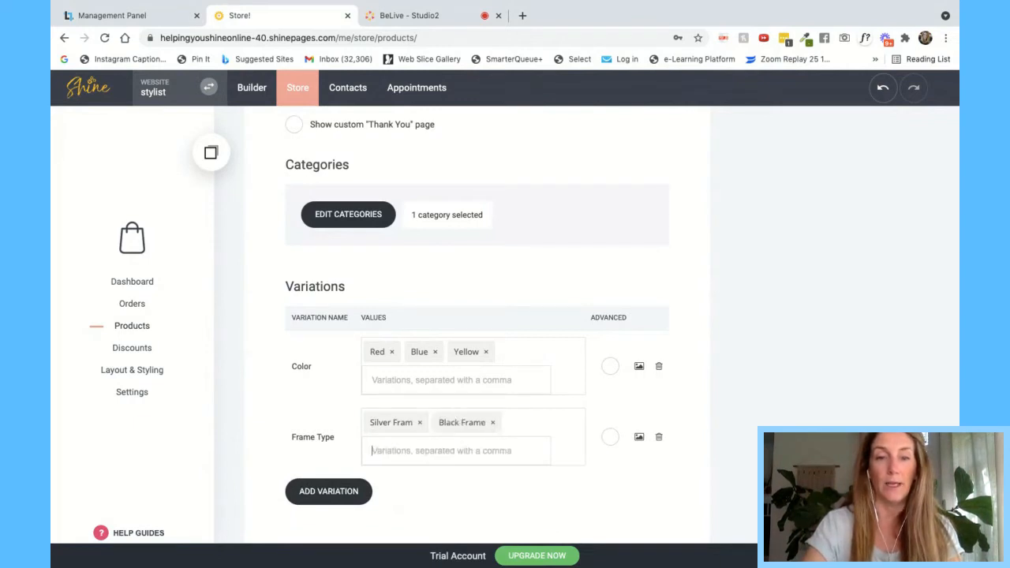
type("Gold Fram")
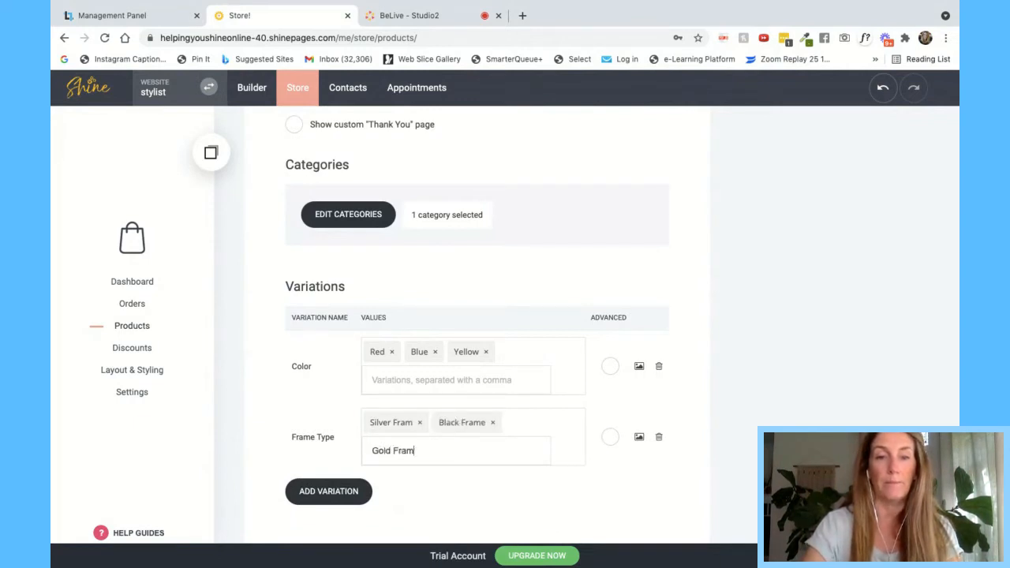
type("e,Wood Frame")
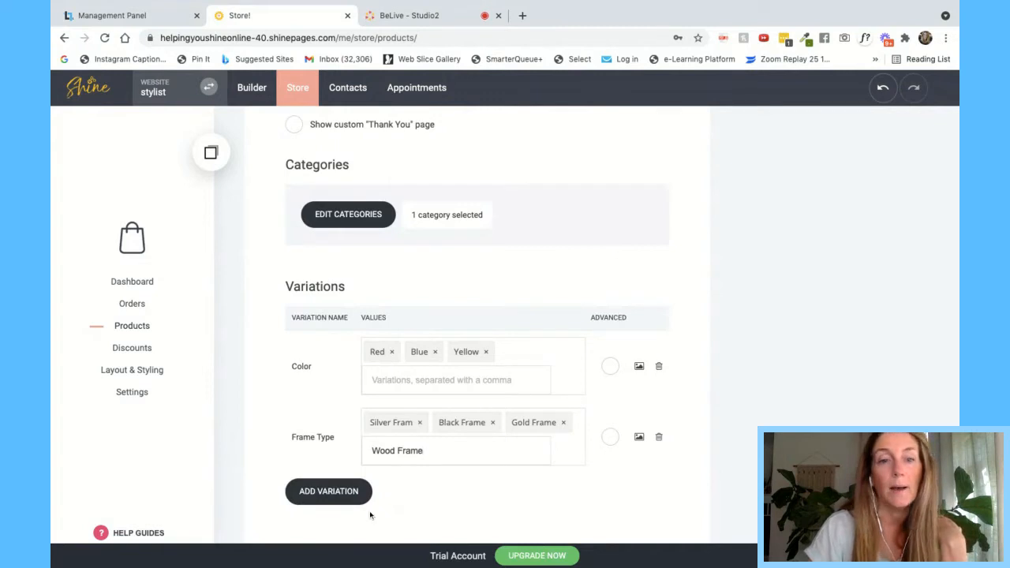
left_click(338, 499)
Add a Size variation to the product with the values Small, Medium and Large
scroll(355, 512, "down", 1)
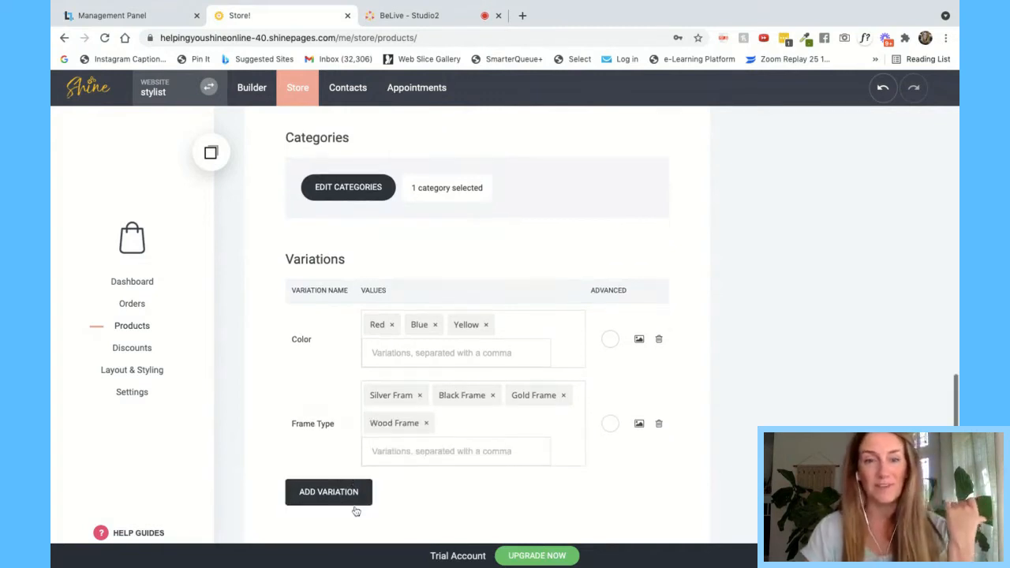
scroll(356, 511, "down", 1)
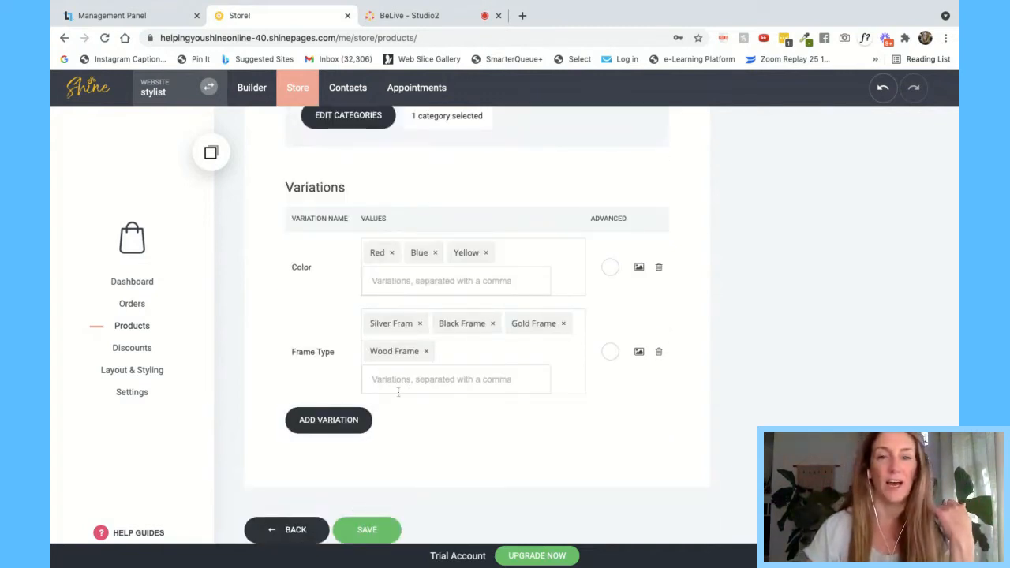
left_click(340, 418)
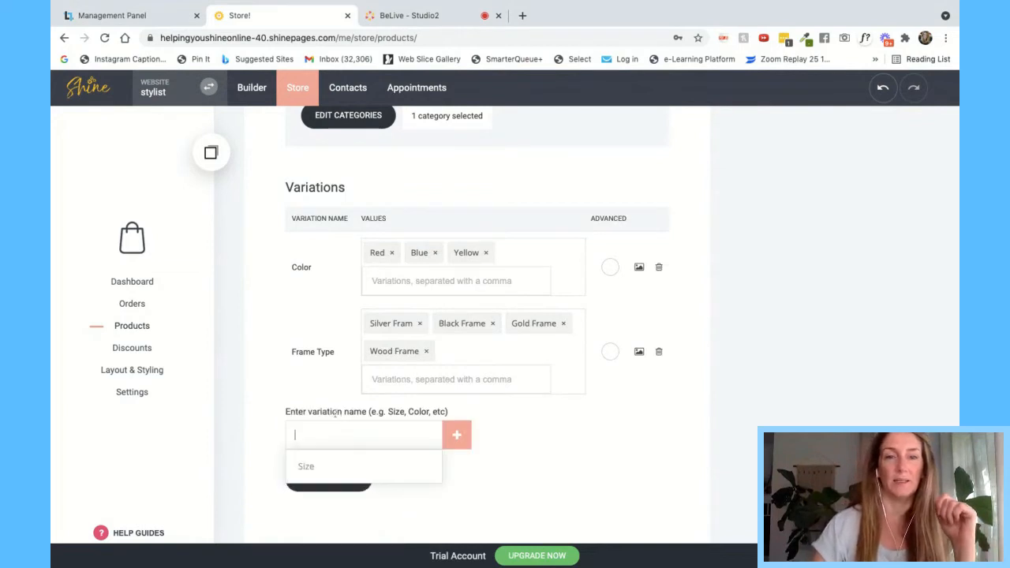
type("Size")
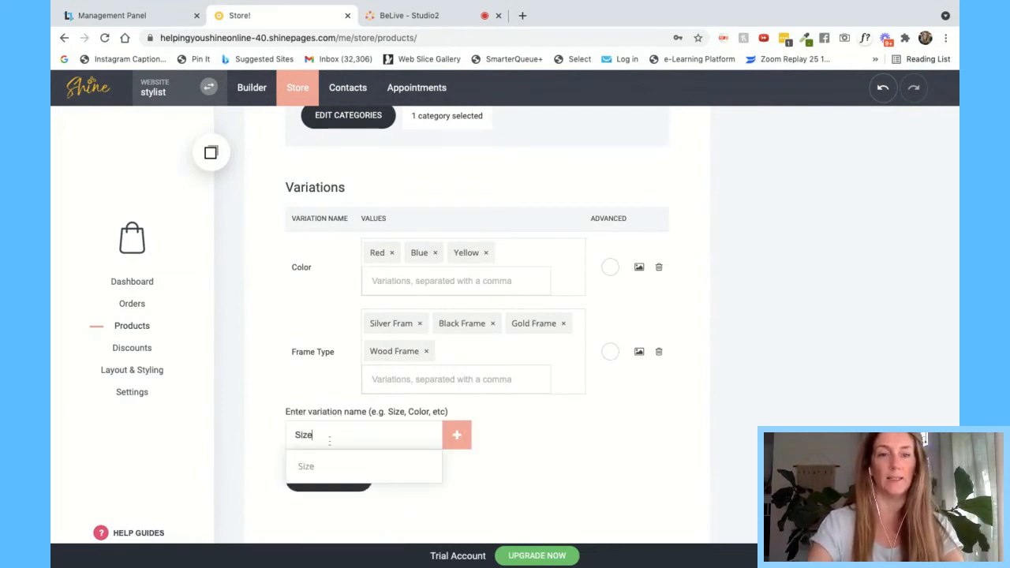
left_click(329, 466)
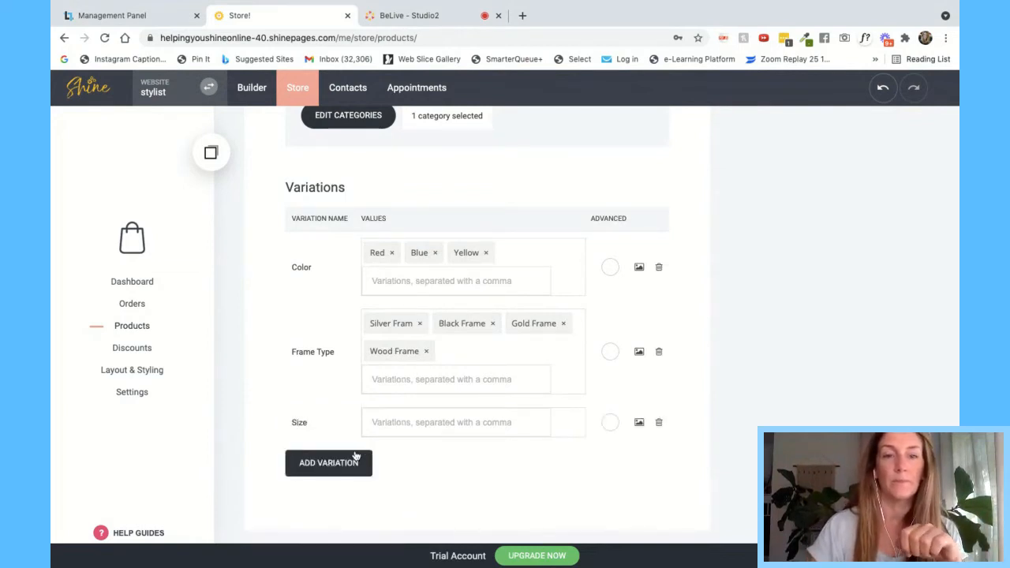
left_click(432, 423)
type("Sma")
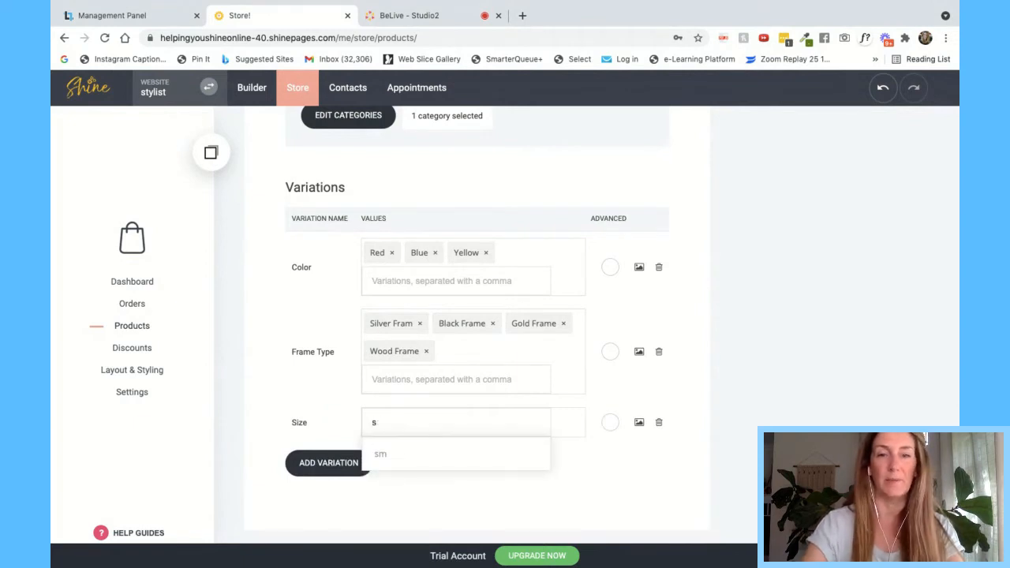
type("ll")
key("Return")
type("Medium")
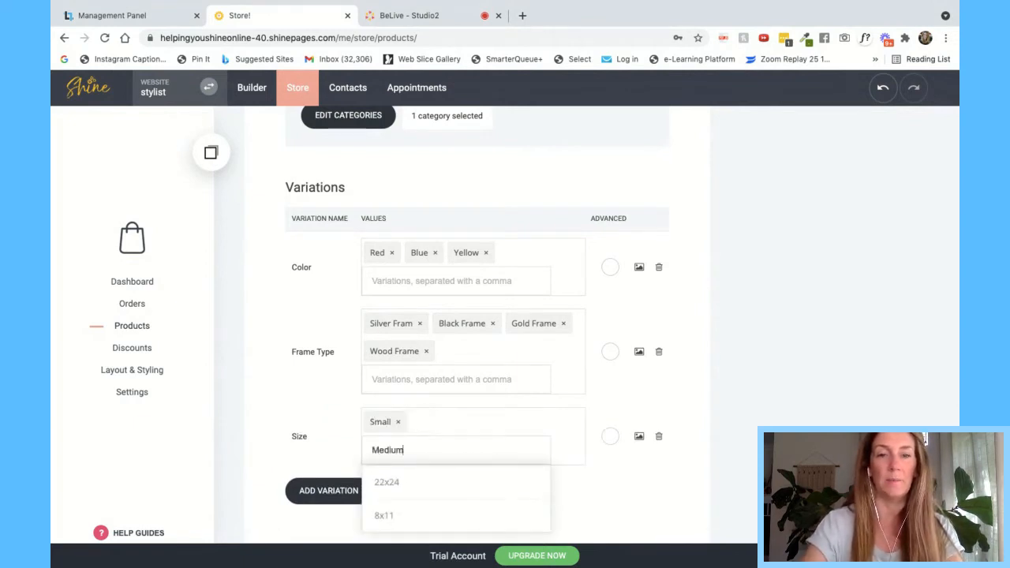
key("Return")
type("Large")
key("Return")
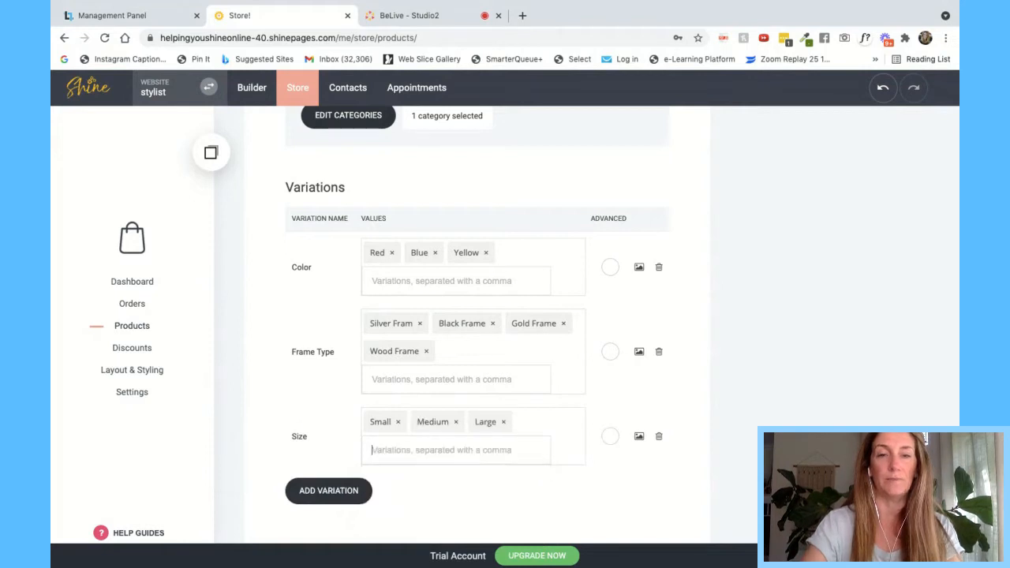
left_click(692, 386)
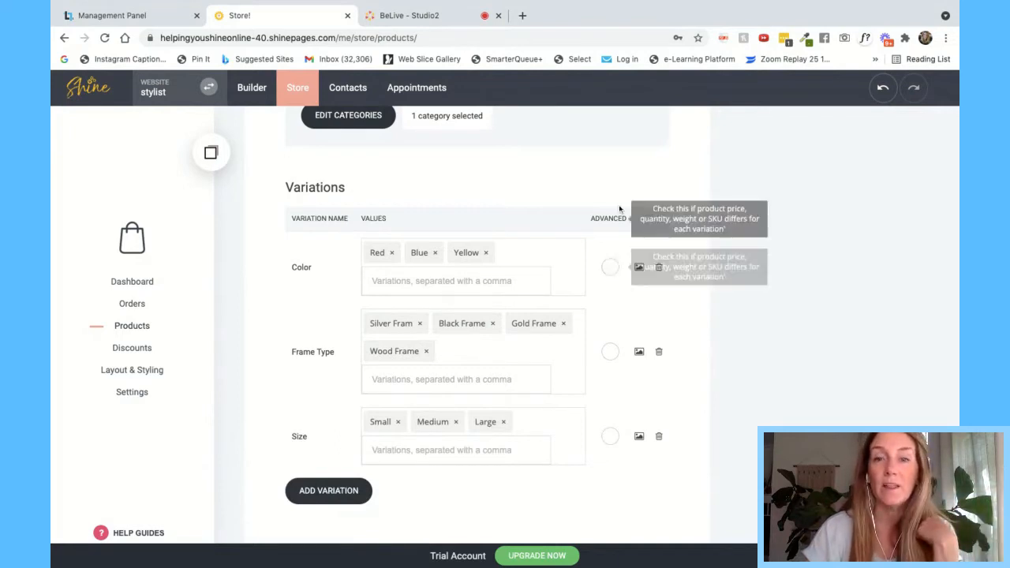
Enable the advanced option for the Color, Frame Type and Size variations so each combination gets its own price, stock and weight
left_click(610, 268)
left_click(610, 351)
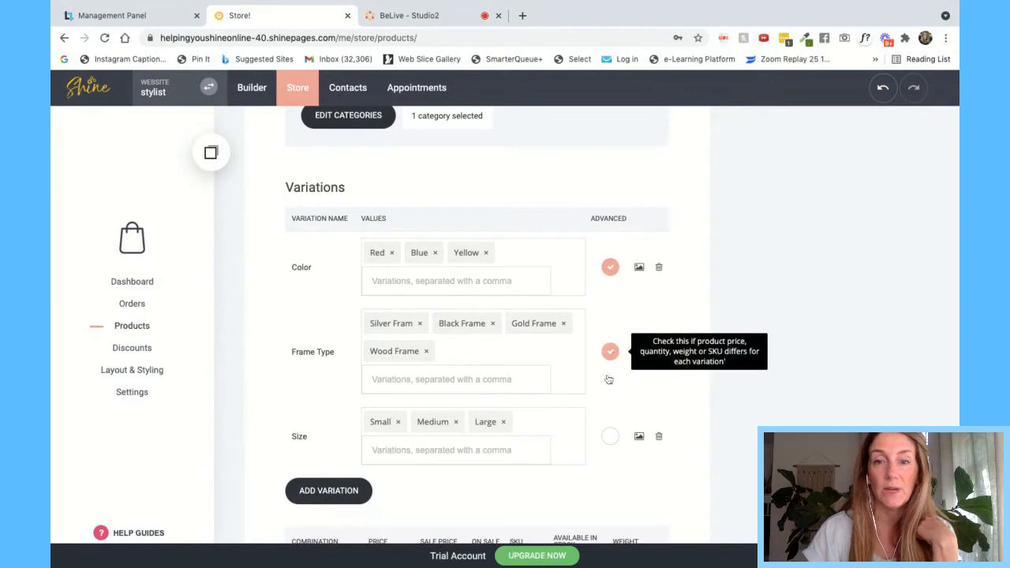
left_click(610, 436)
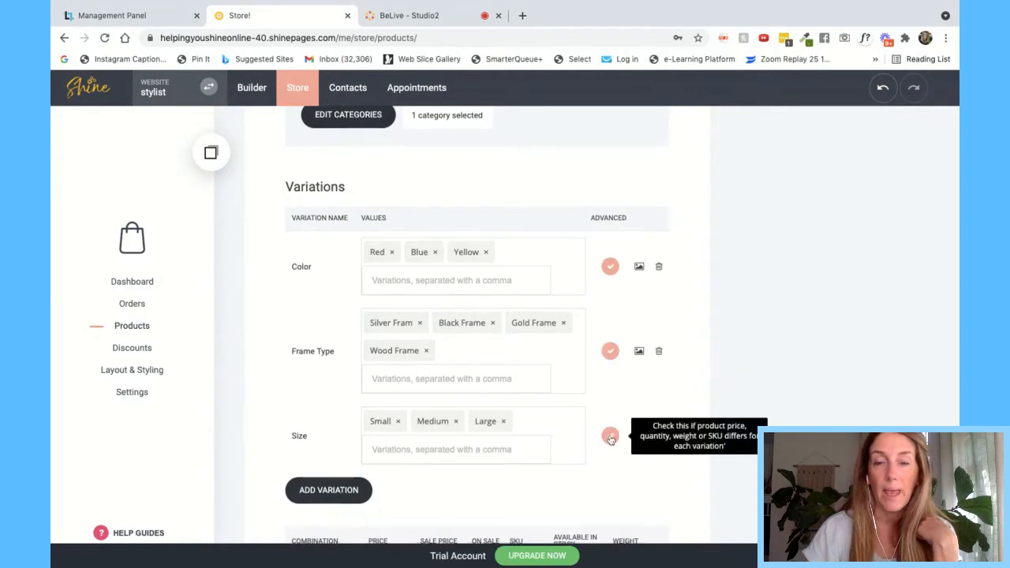
scroll(612, 440, "down", 2)
scroll(607, 381, "down", 1)
scroll(613, 375, "up", 1)
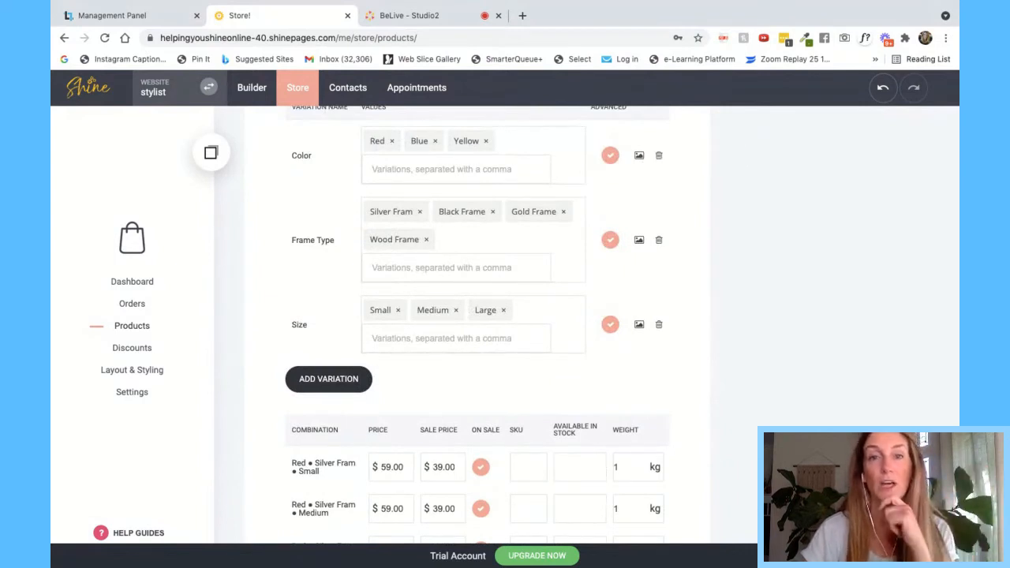
View the variation image settings for Color and Frame Type, then examine the list of variation combinations
left_click(639, 155)
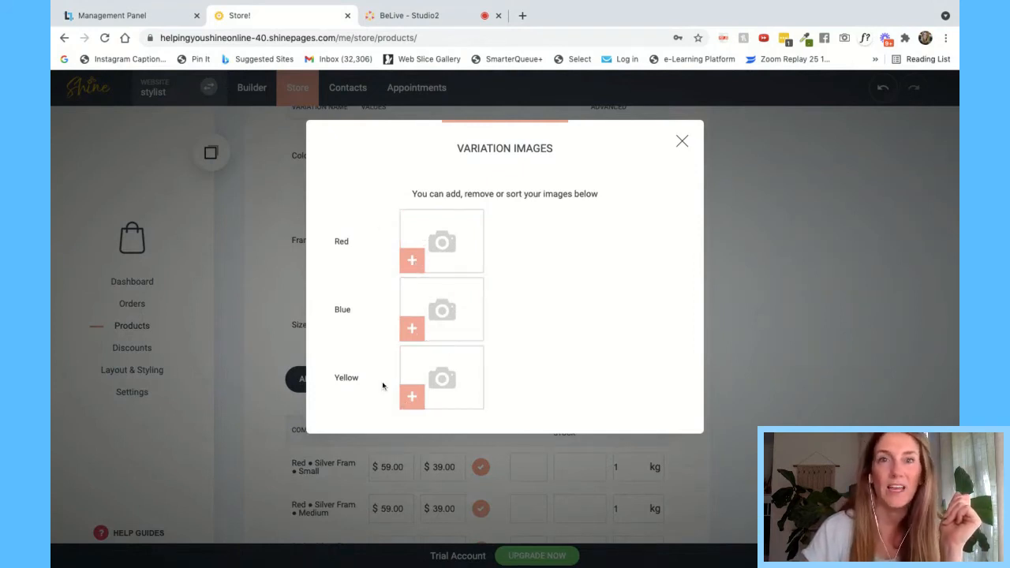
left_click(683, 142)
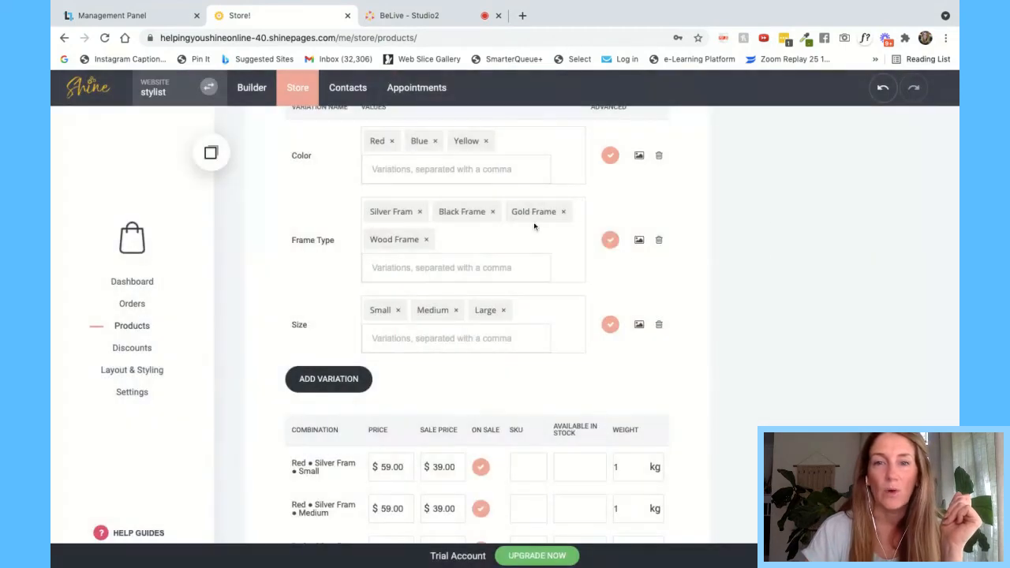
left_click(639, 240)
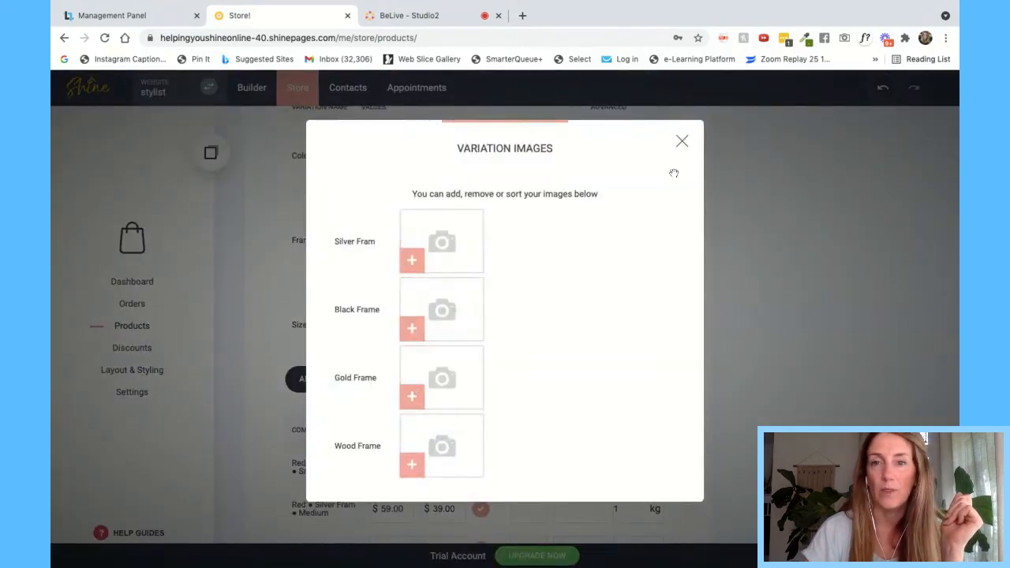
left_click(682, 141)
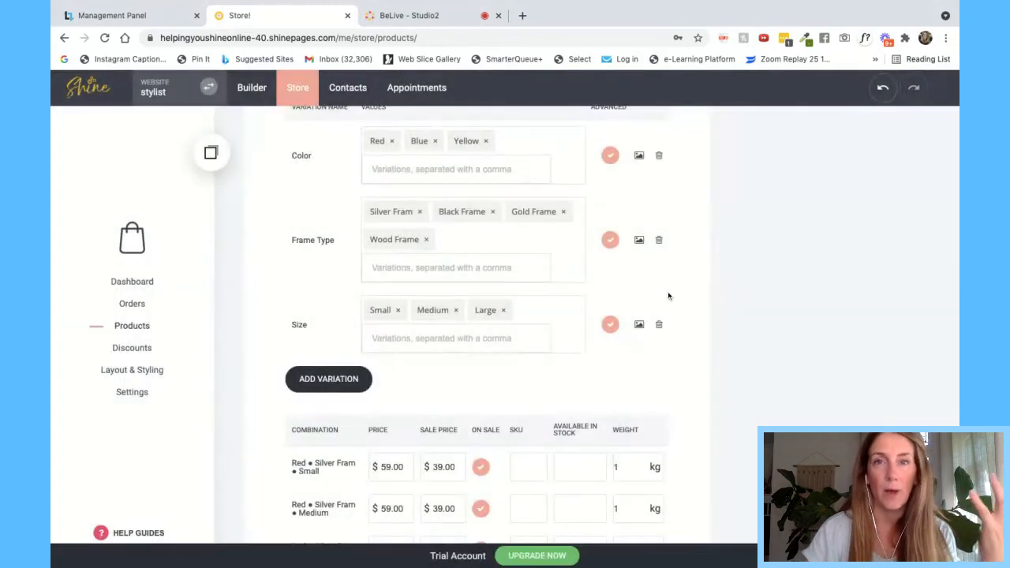
scroll(668, 296, "down", 5)
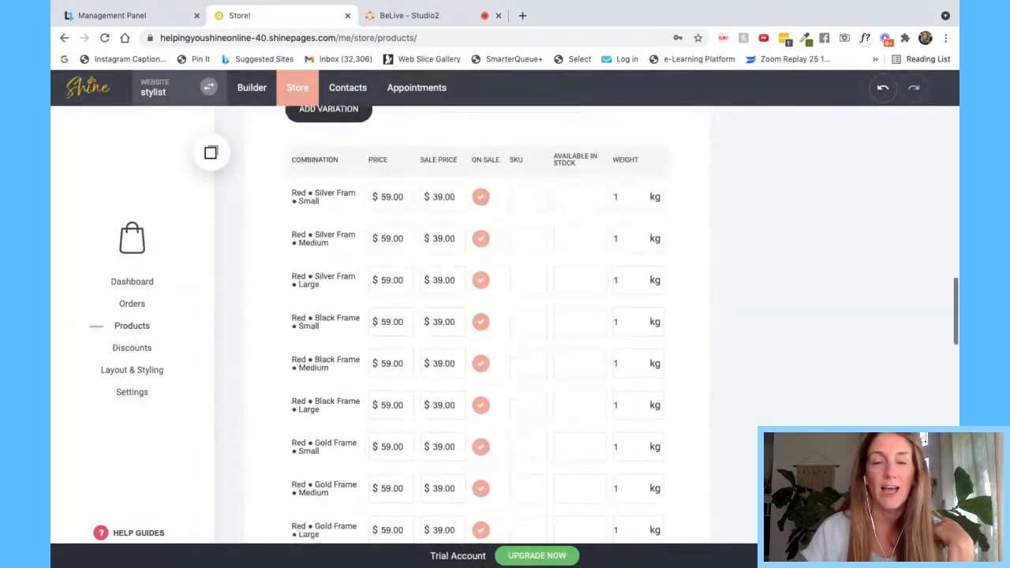
Examine the price, sale price, SKU, stock and weight fields across the Color, Frame Type and Size combinations
scroll(604, 154, "up", 5)
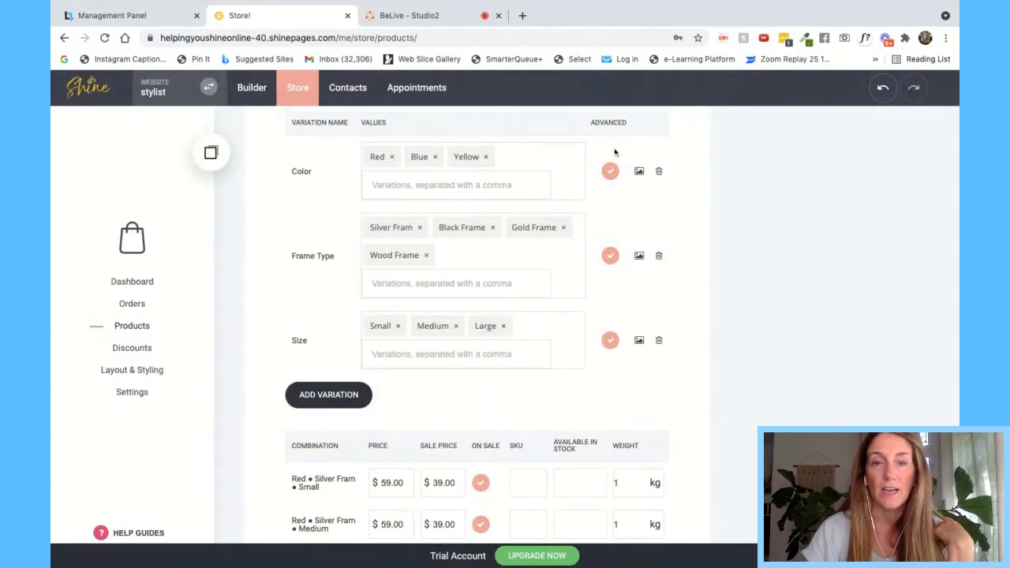
scroll(602, 304, "down", 4)
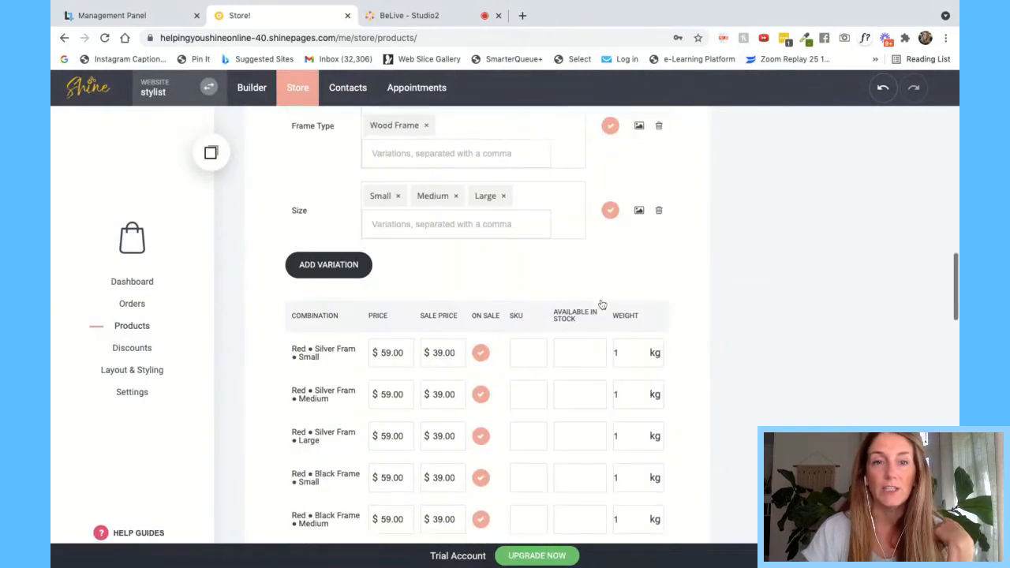
scroll(602, 304, "down", 10)
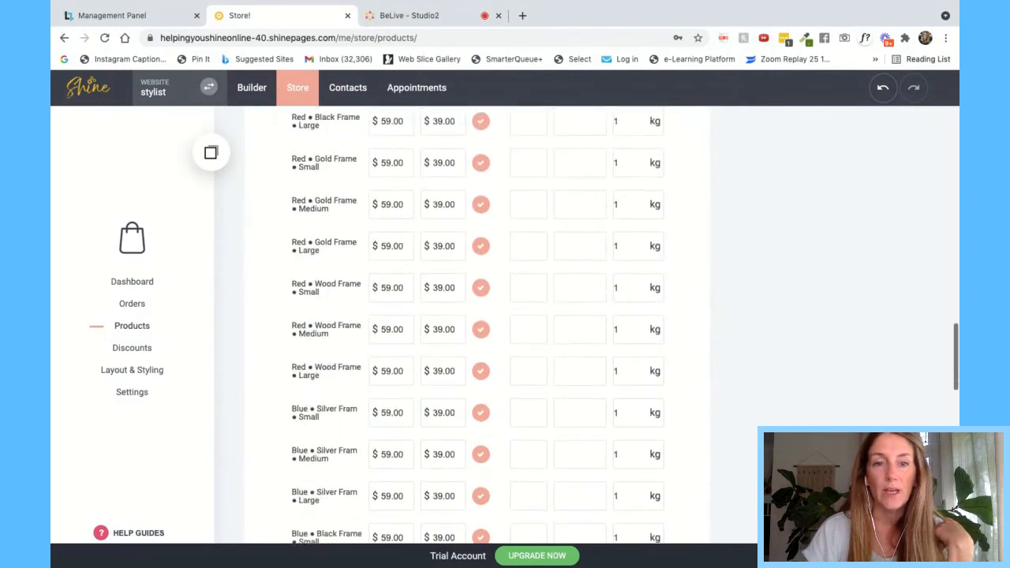
scroll(602, 304, "down", 10)
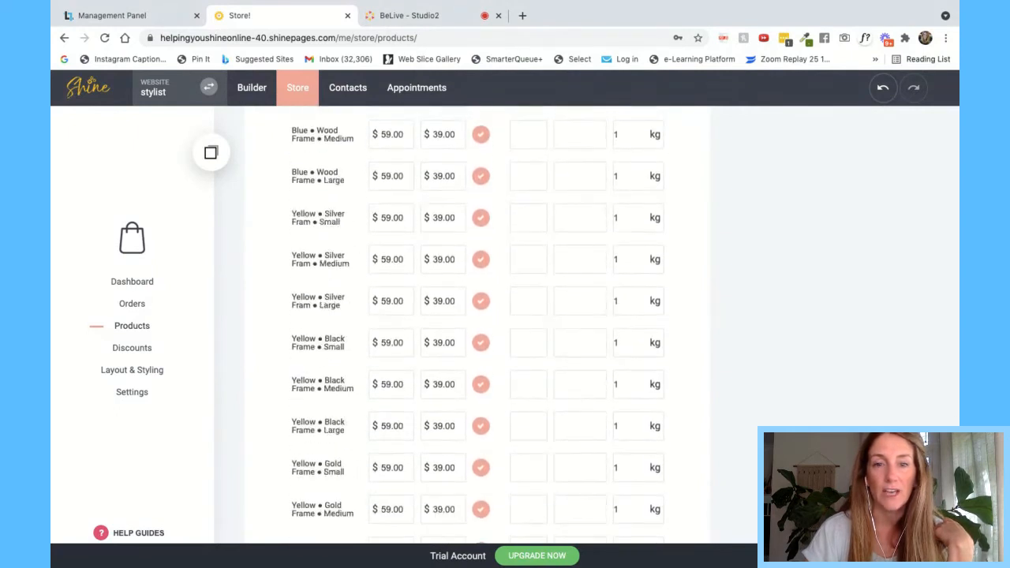
scroll(477, 327, "up", 20)
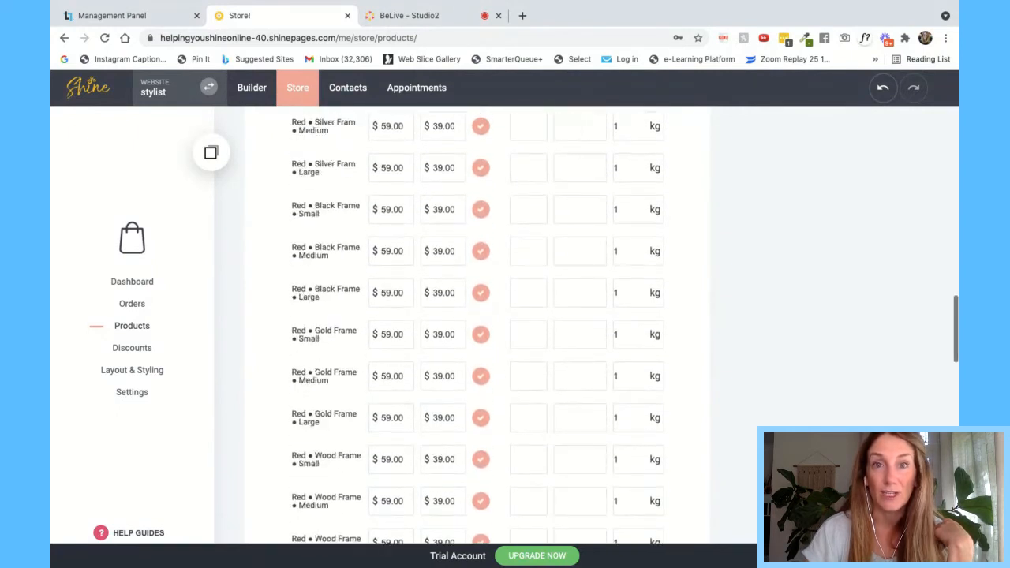
scroll(478, 327, "down", 2)
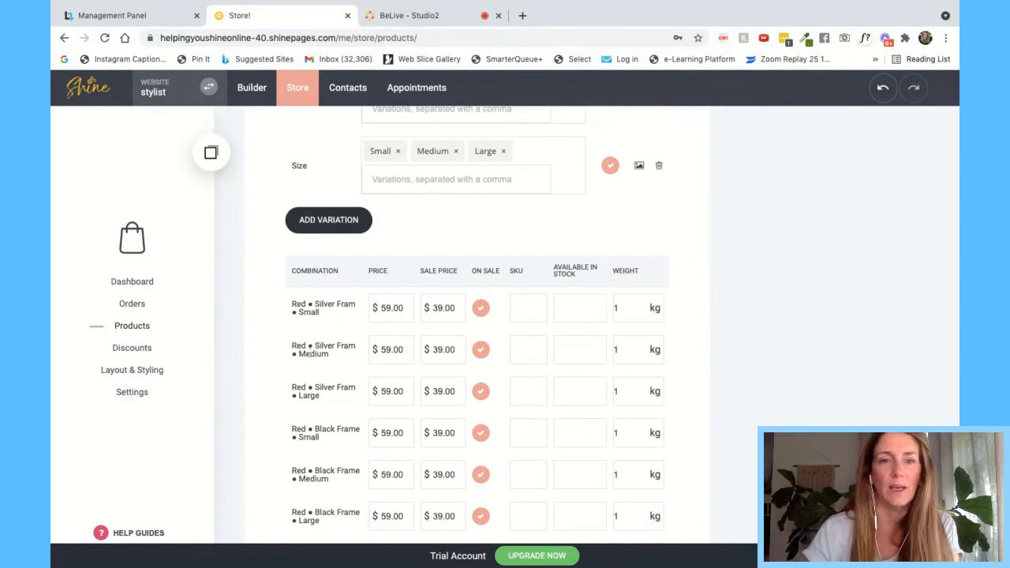
scroll(340, 482, "down", 8)
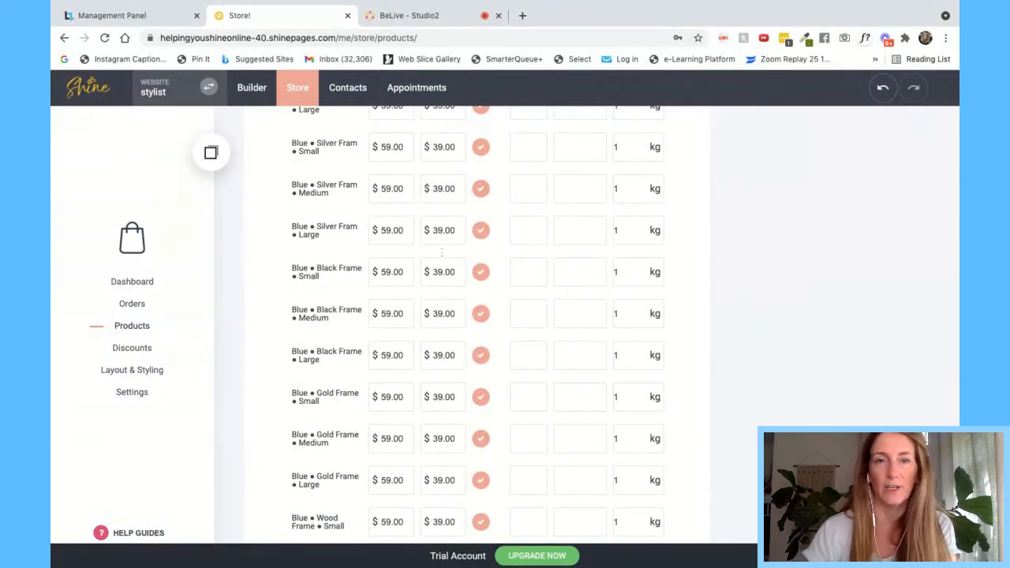
scroll(441, 253, "up", 3)
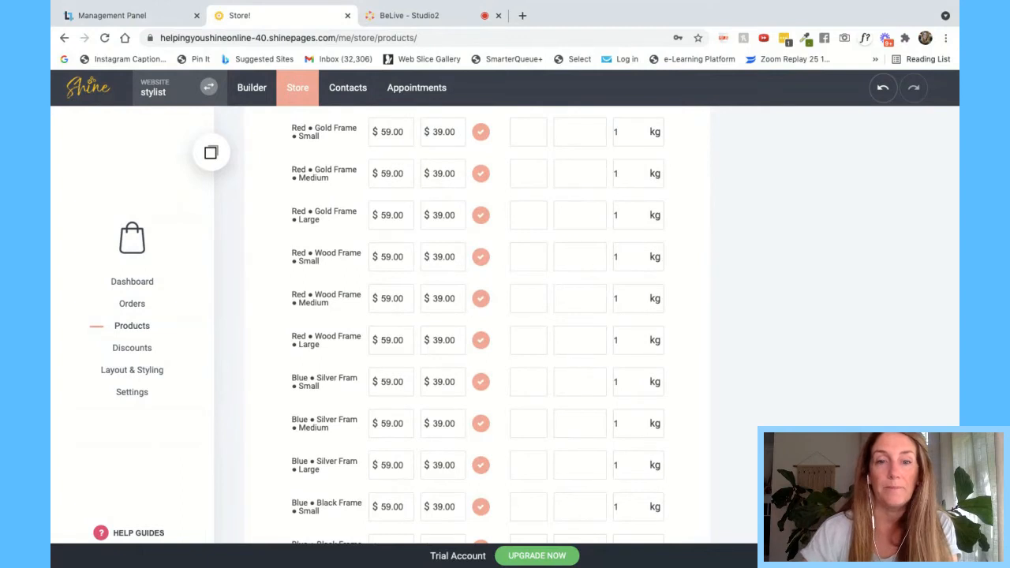
Save the Black Hat product with its variation combinations
scroll(478, 323, "down", 10)
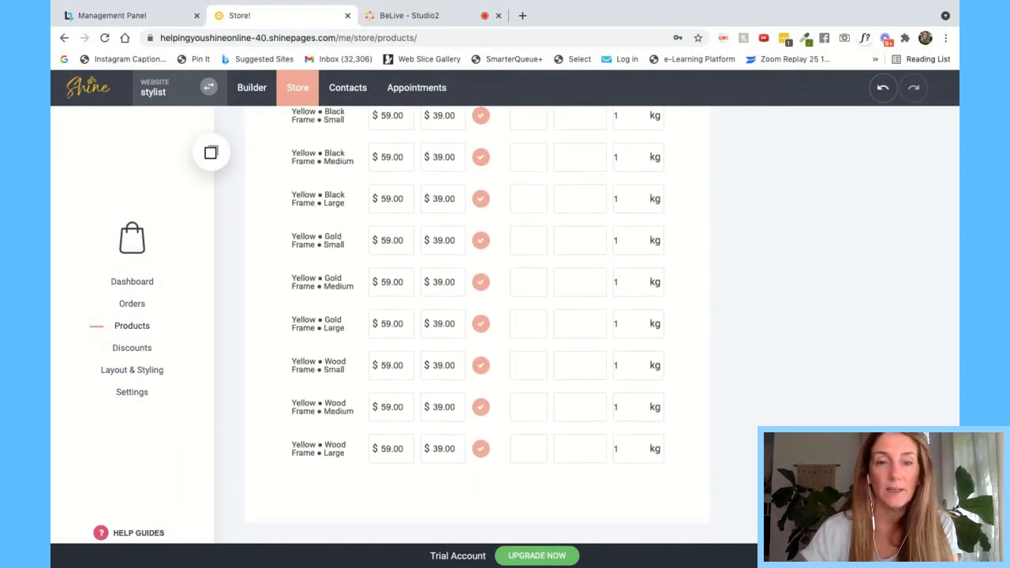
scroll(458, 205, "down", 1)
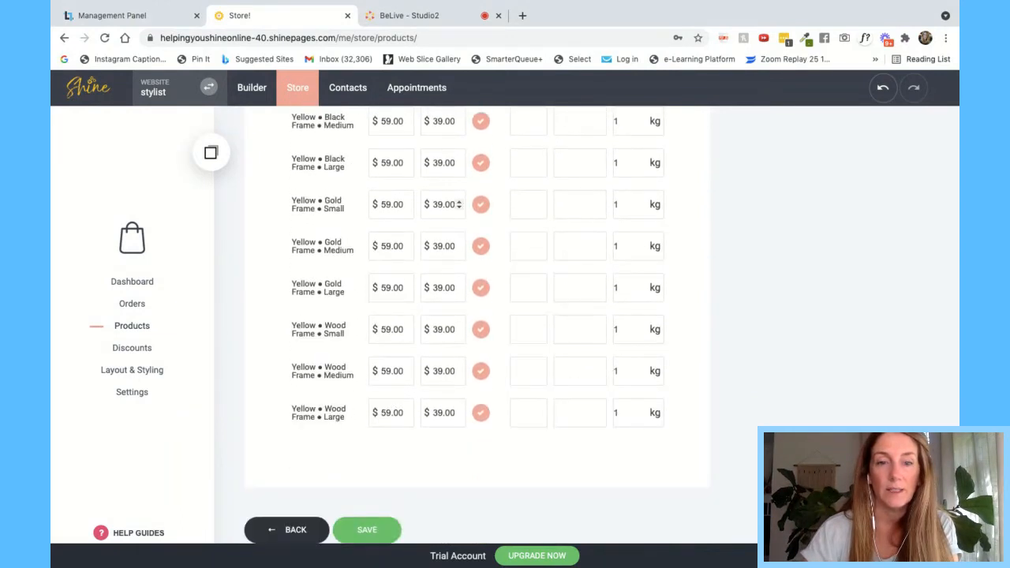
left_click(367, 531)
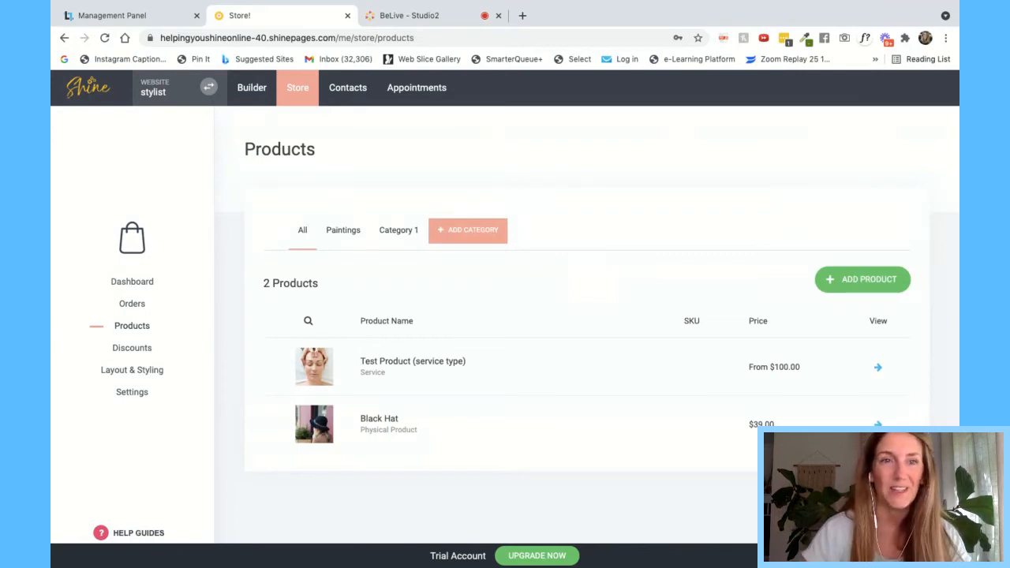
Add a store link to all products to the website's header menu and remove the existing Store item
left_click(249, 88)
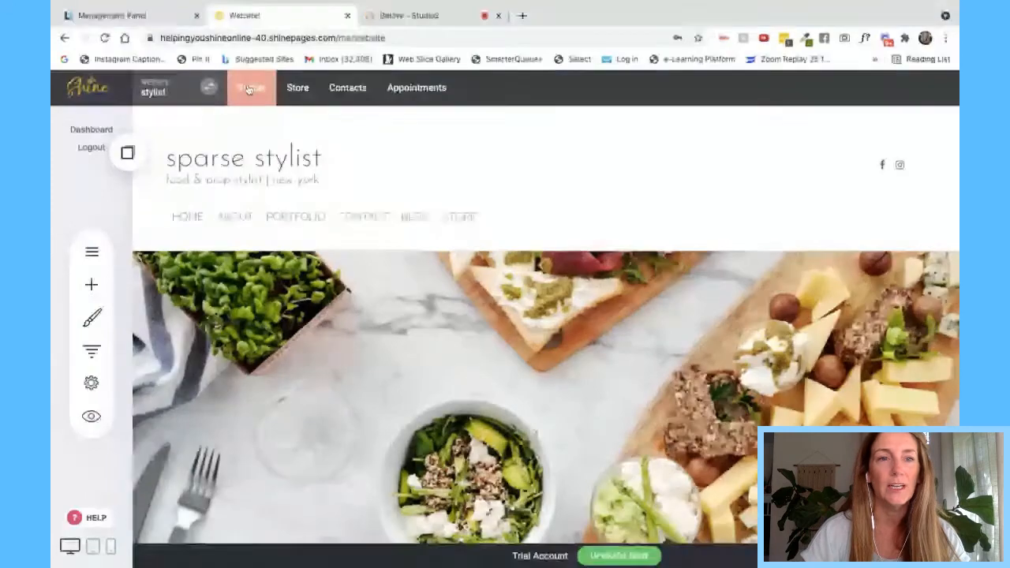
mouse_move(184, 214)
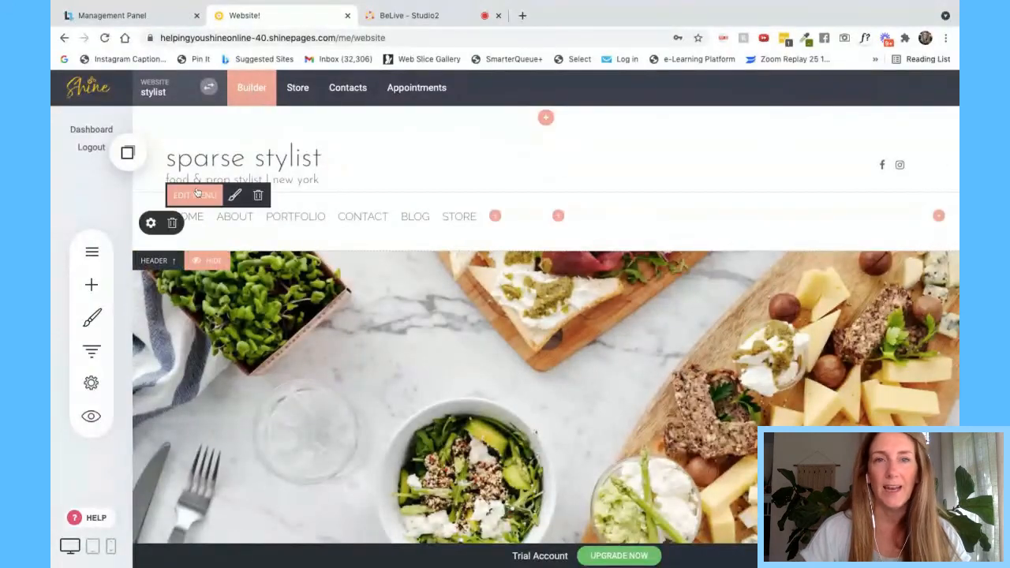
left_click(195, 194)
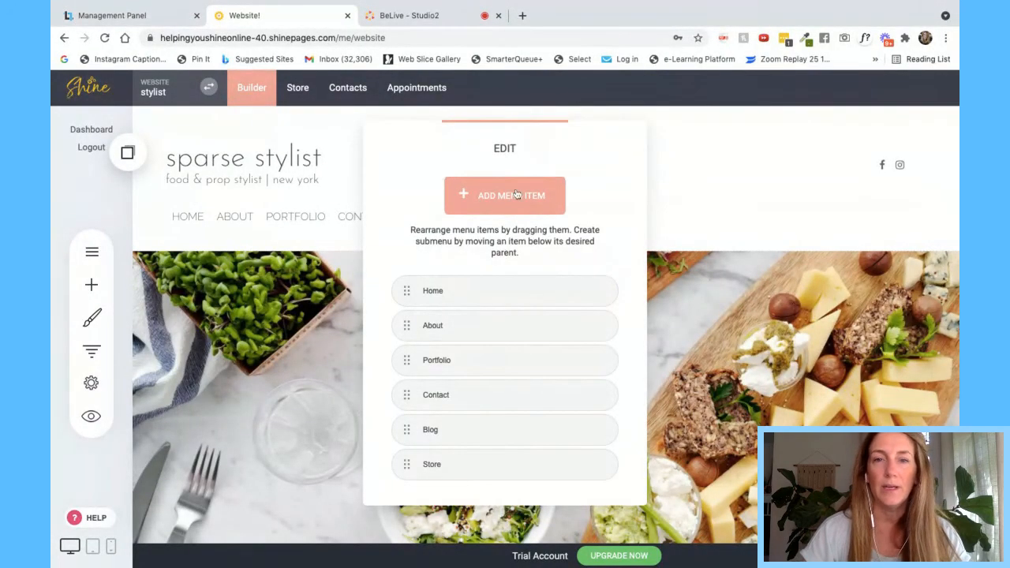
left_click(515, 195)
left_click(346, 228)
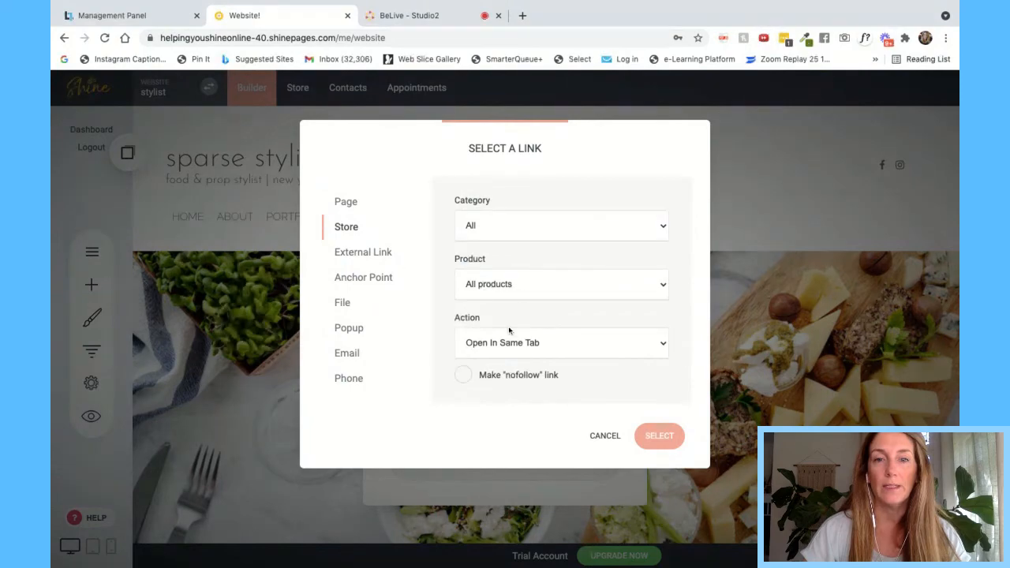
left_click(669, 440)
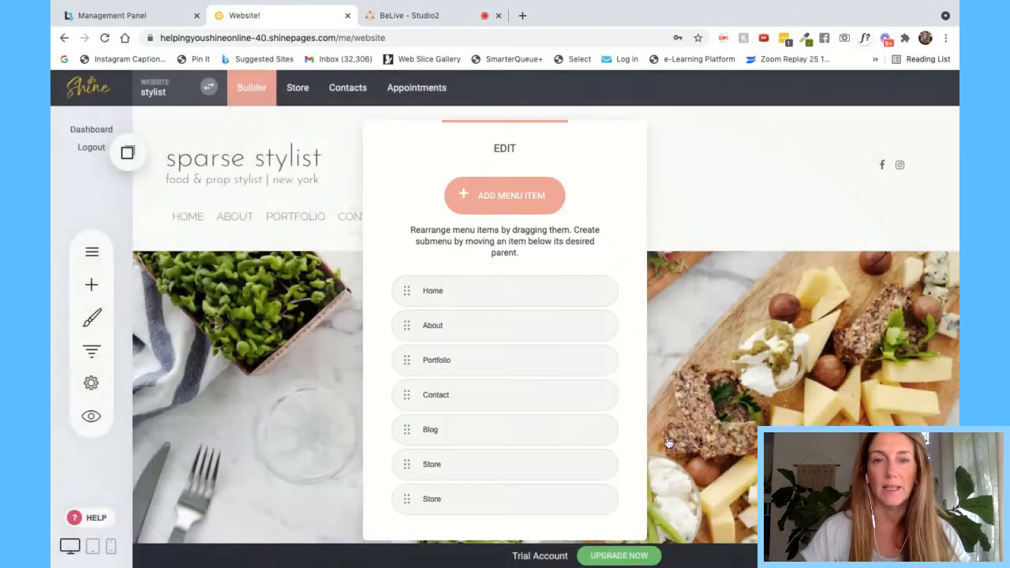
left_click(600, 465)
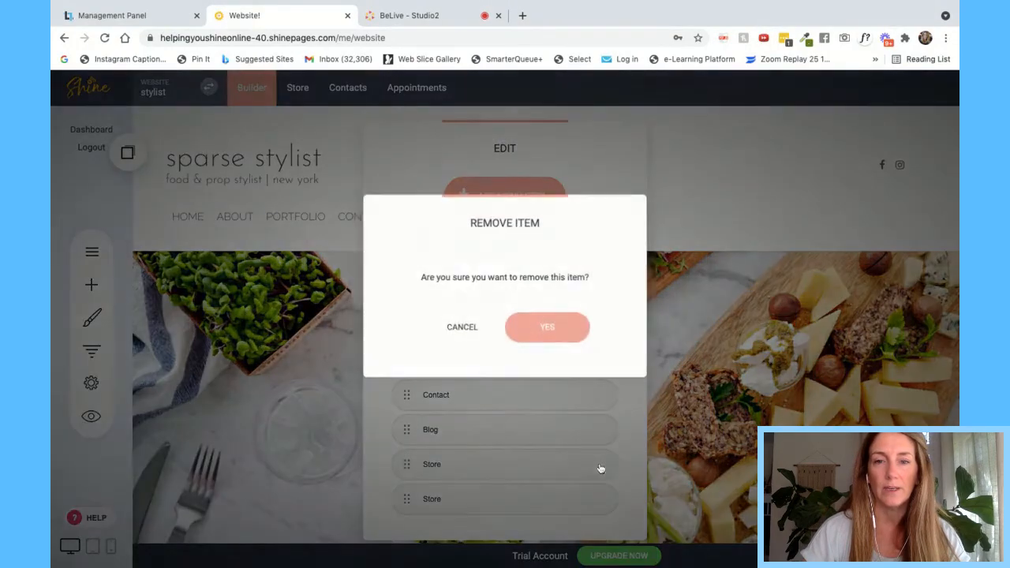
left_click(545, 327)
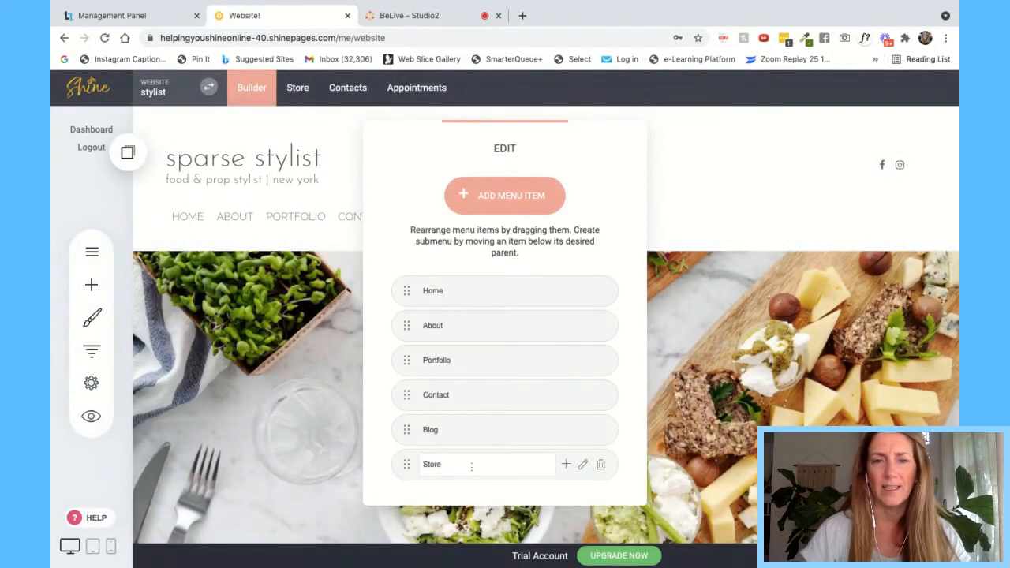
Rename the Store menu item as Shop and save the website changes
double_click(456, 466)
type("Shop")
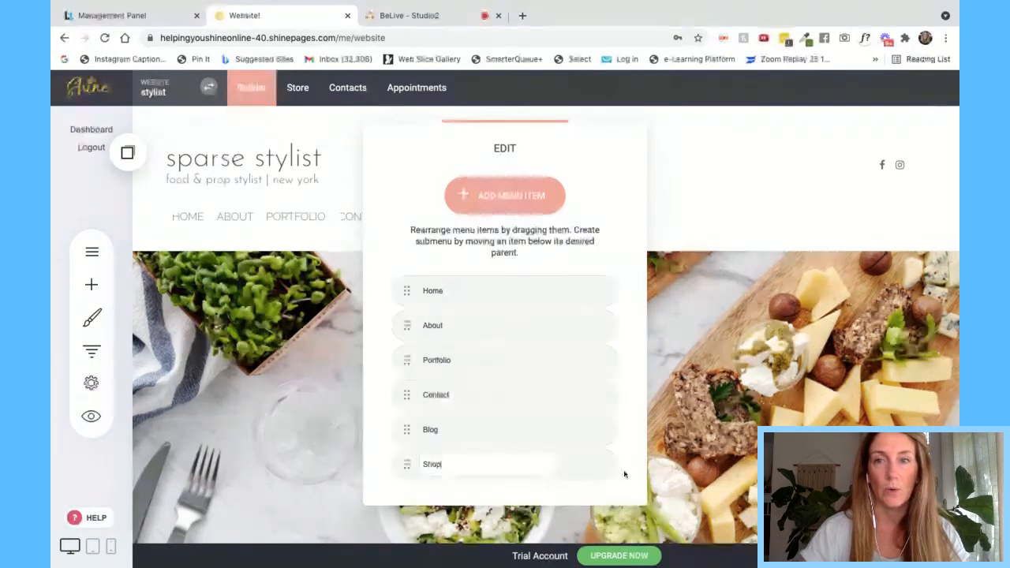
left_click(698, 453)
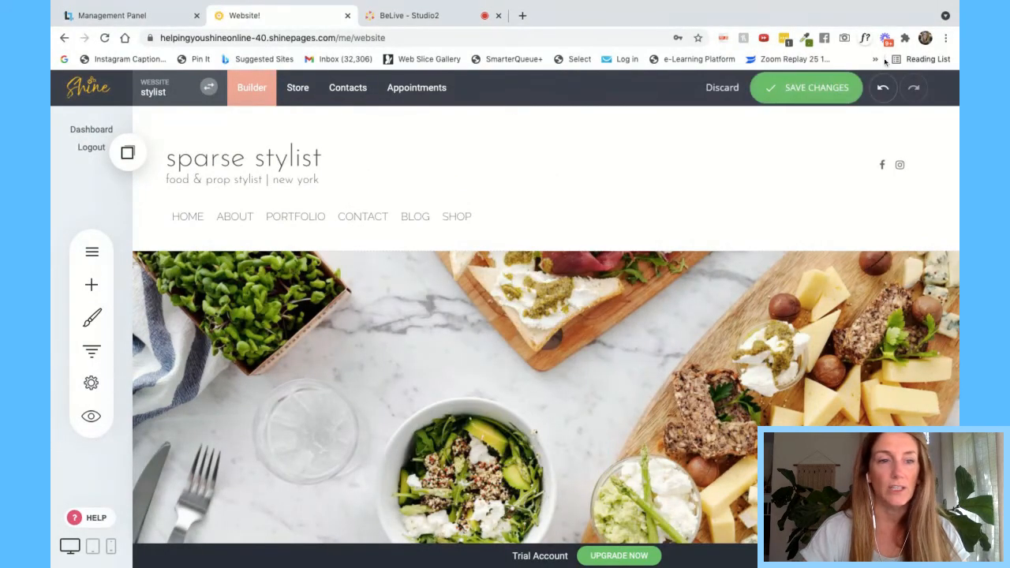
left_click(806, 88)
Preview the website and open the Black Hat product from the Shop page
left_click(91, 417)
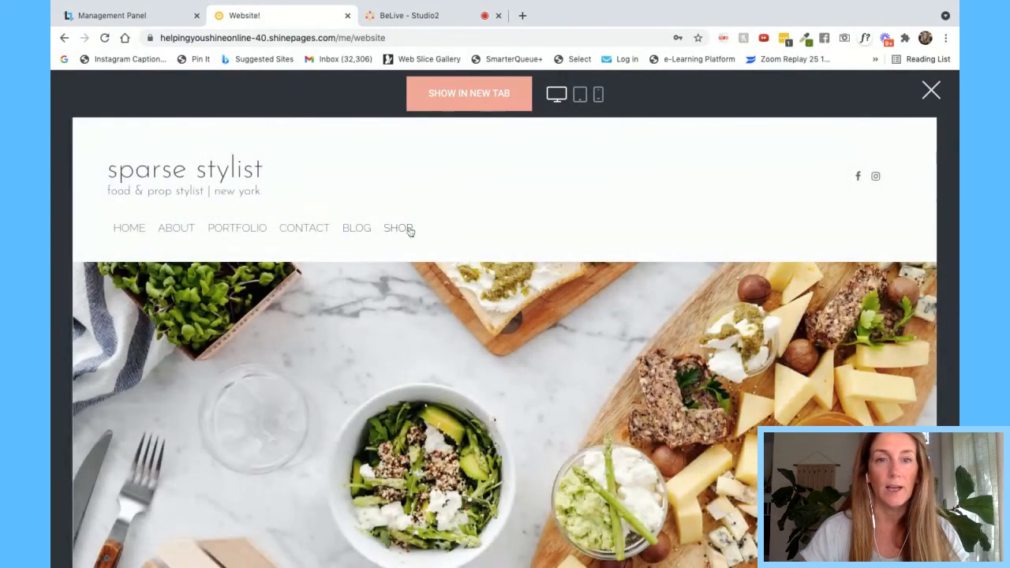
left_click(409, 230)
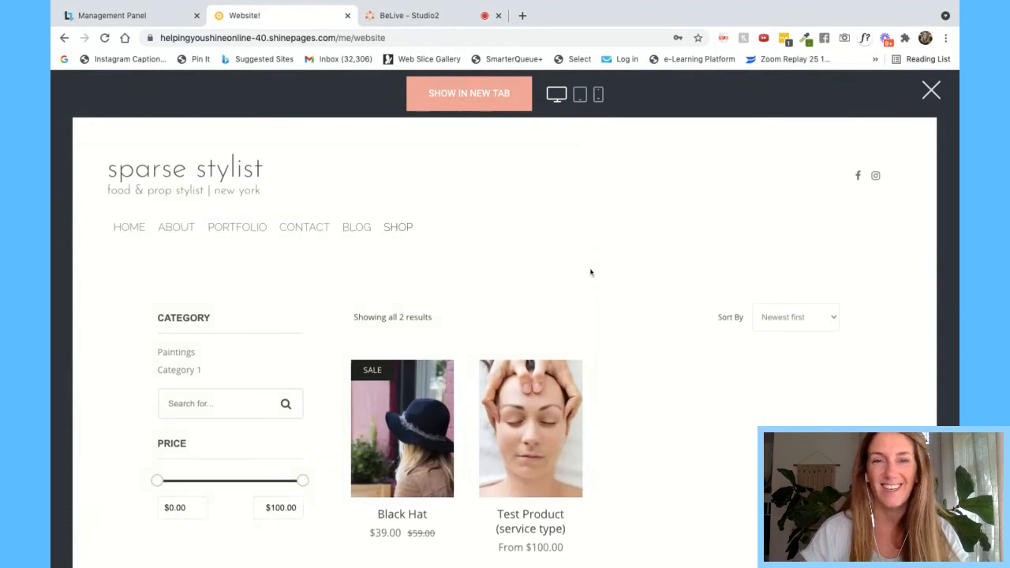
scroll(590, 273, "down", 1)
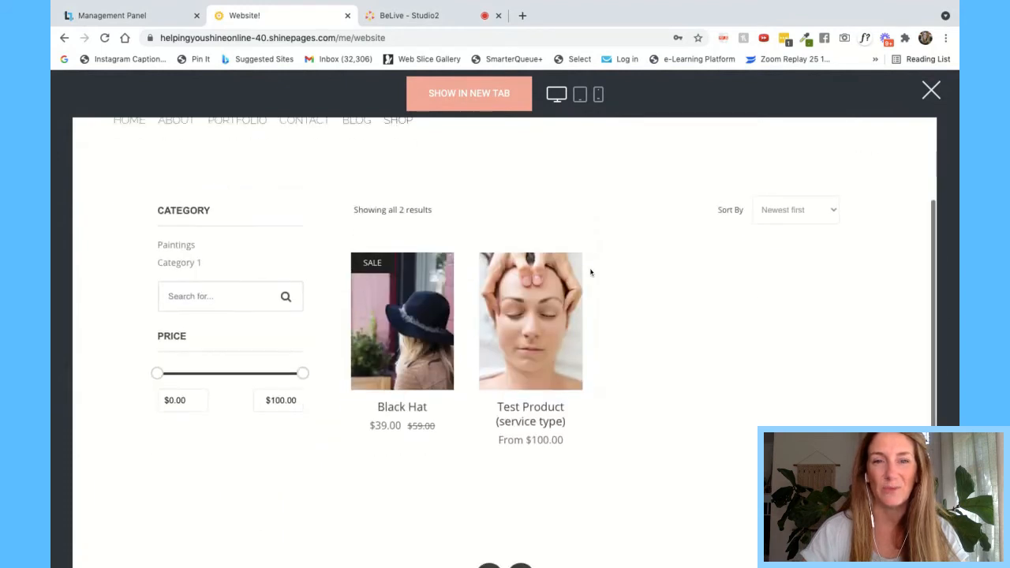
left_click(403, 302)
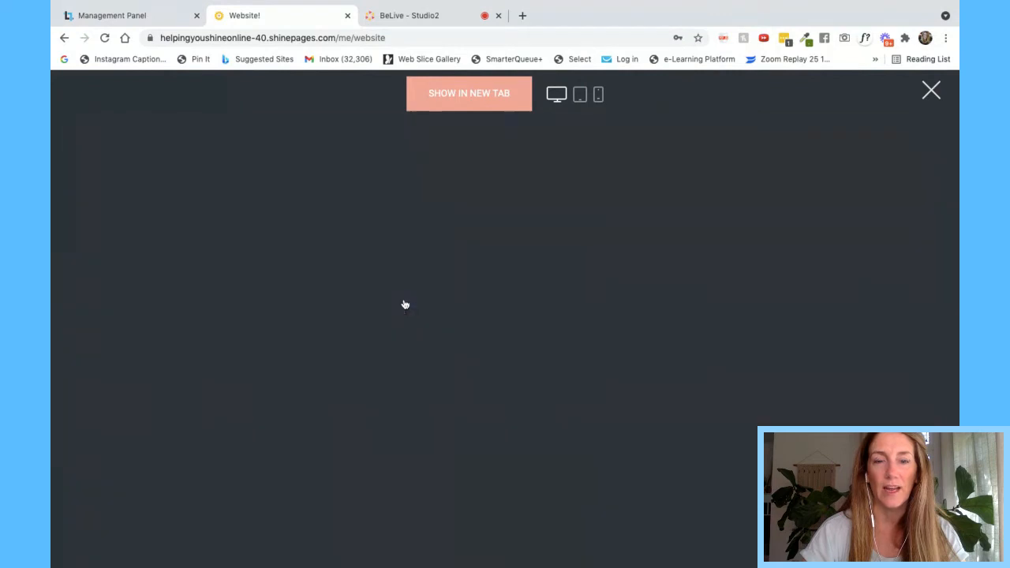
scroll(476, 239, "down", 2)
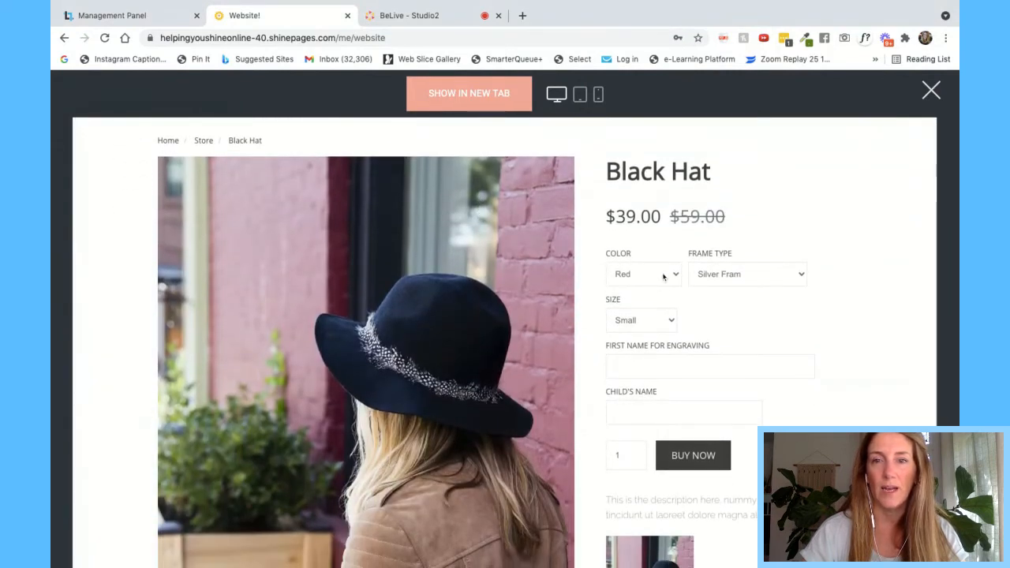
Choose the color Yellow, frame type Gold Frame and size Large for the Black Hat in the preview
left_click(663, 276)
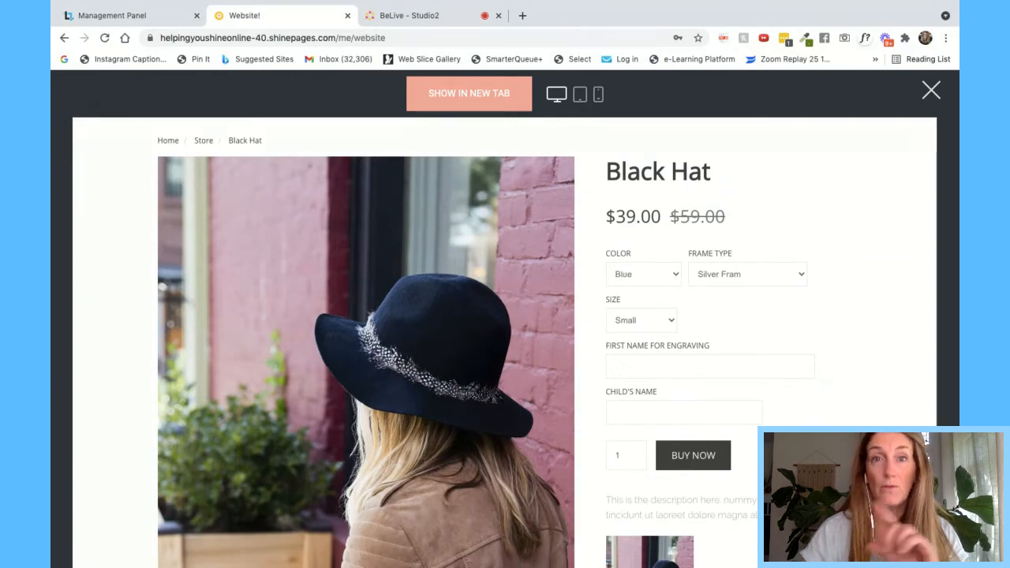
left_click(652, 292)
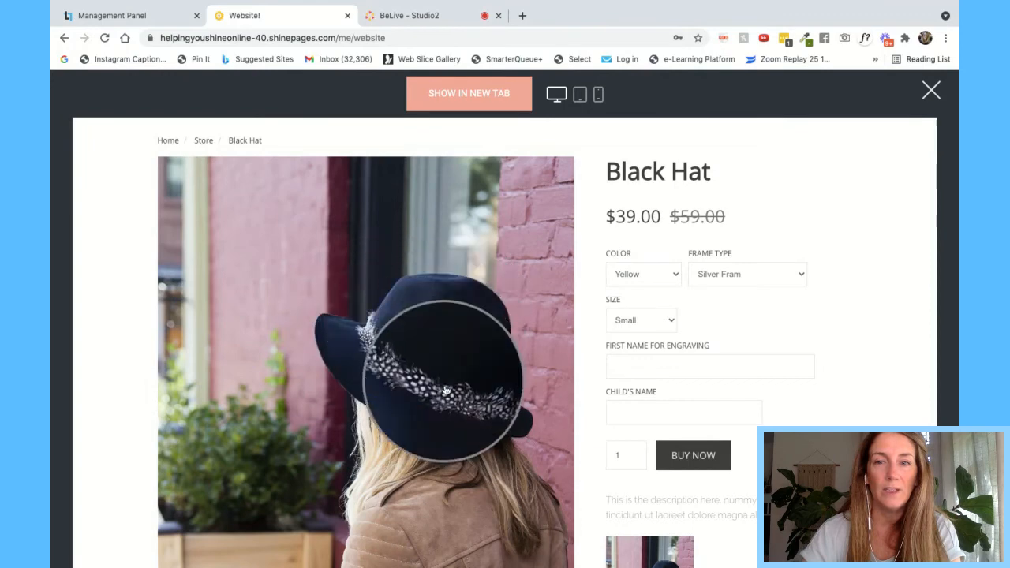
left_click(761, 274)
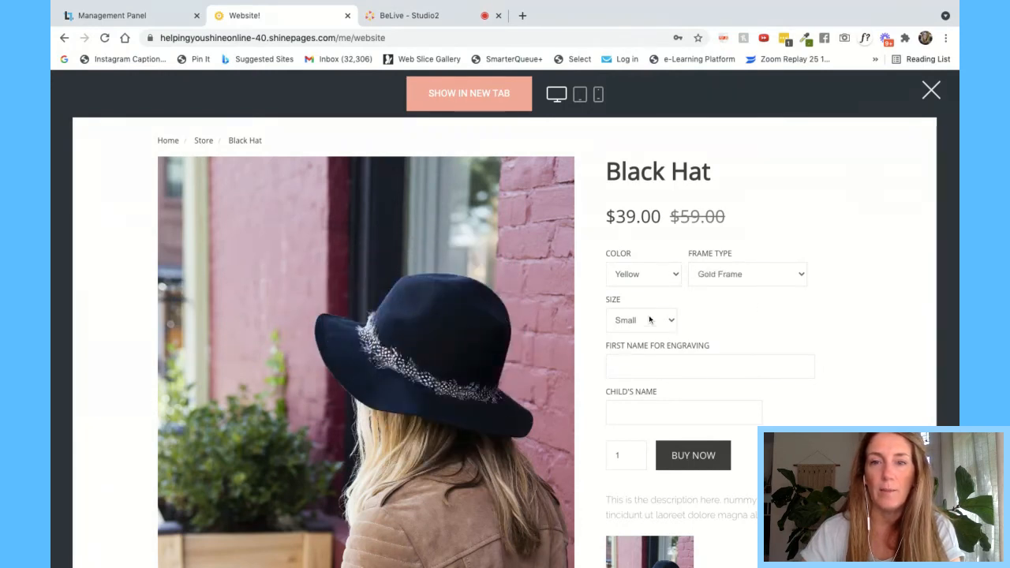
left_click(639, 342)
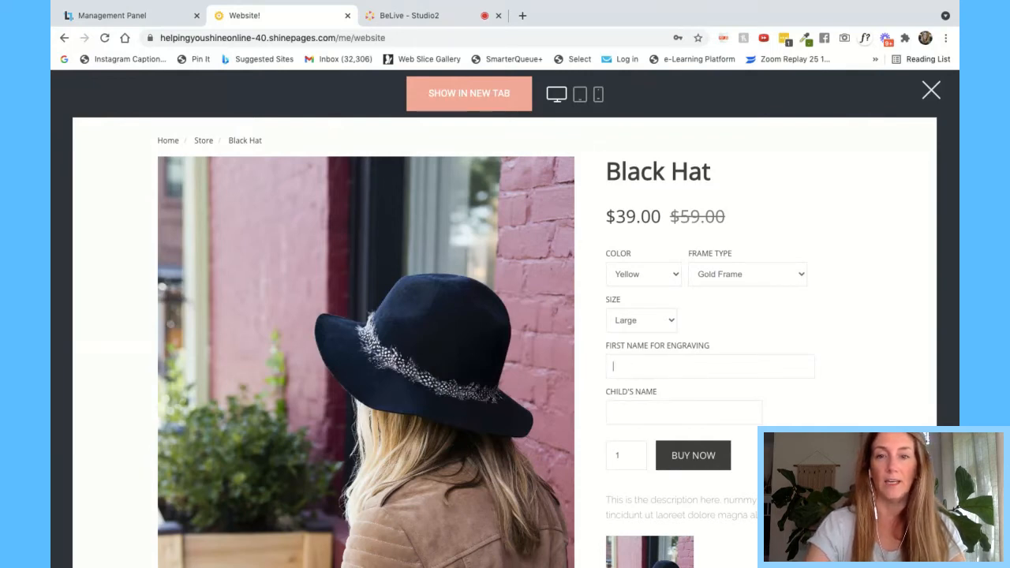
Fill in the engraving first name and the child's name, and try to buy the Black Hat
type("Tasha")
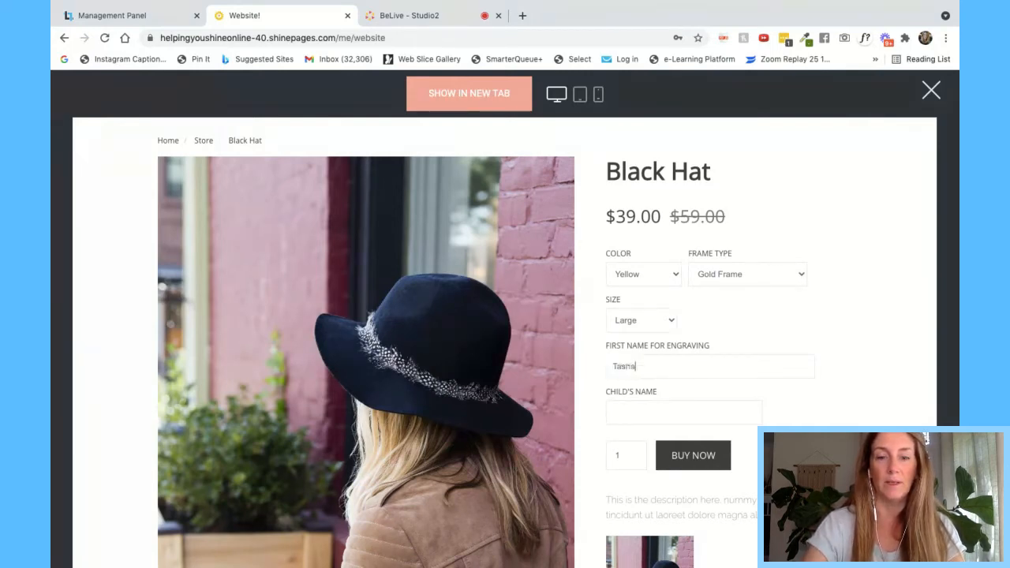
left_click(643, 413)
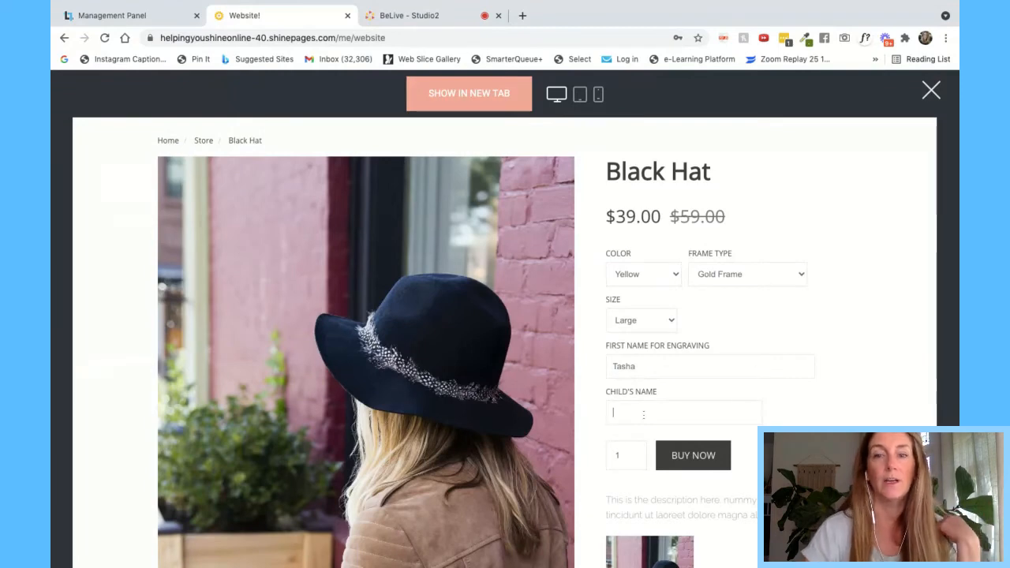
type("Sarah")
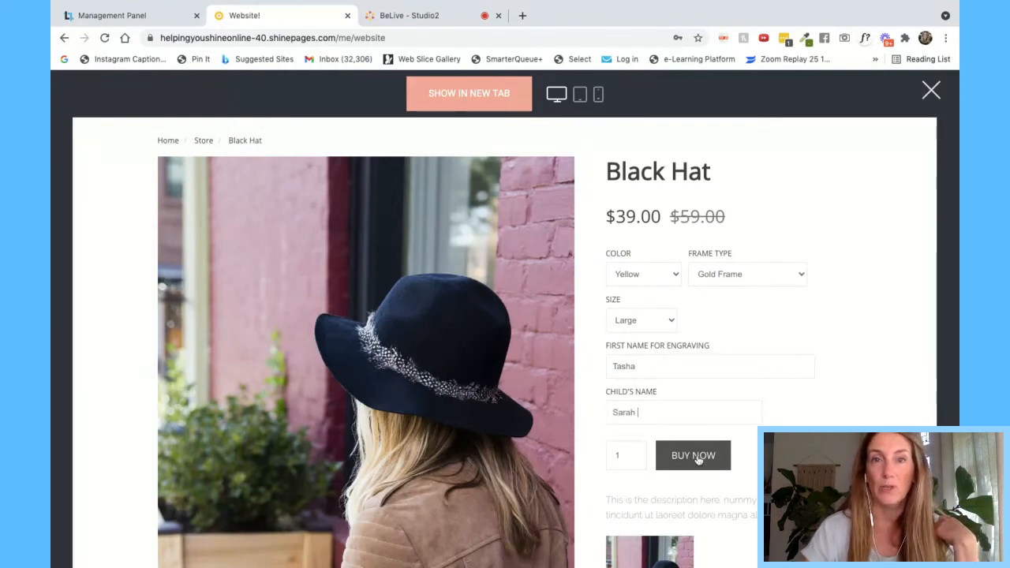
left_click(697, 461)
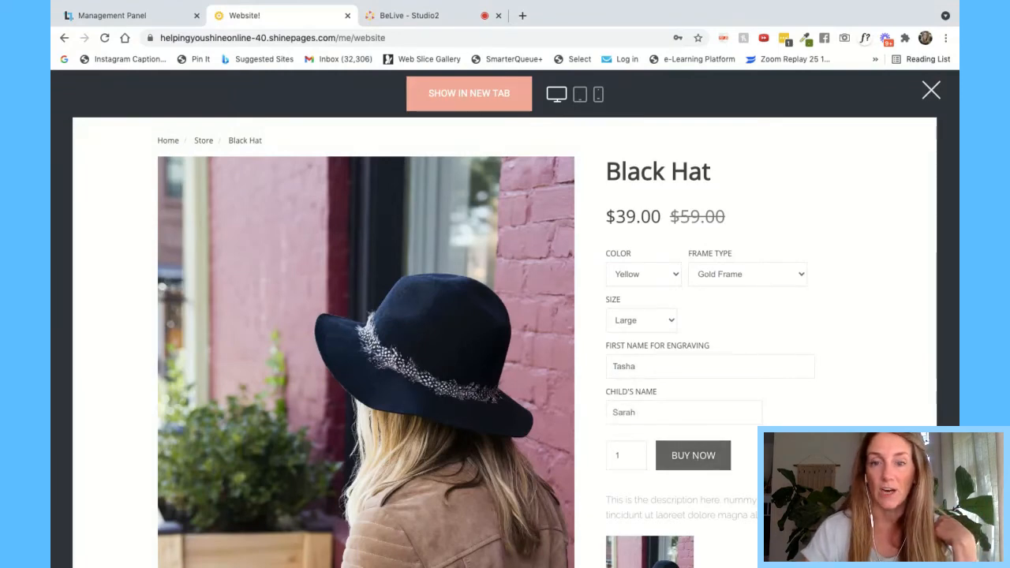
View the second gallery image of the Black Hat product
left_click_drag(698, 457, 651, 443)
scroll(651, 443, "down", 2)
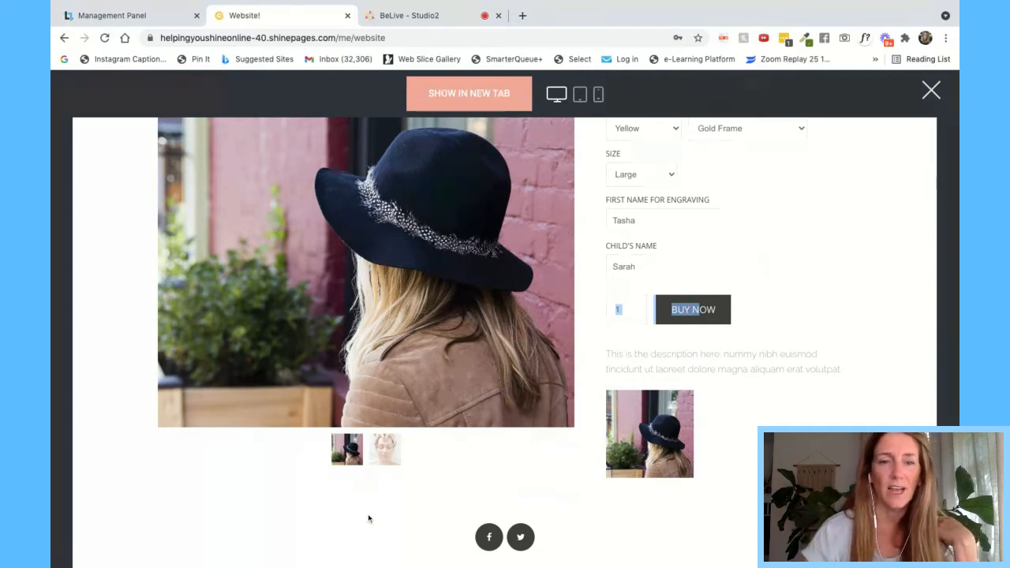
left_click(390, 451)
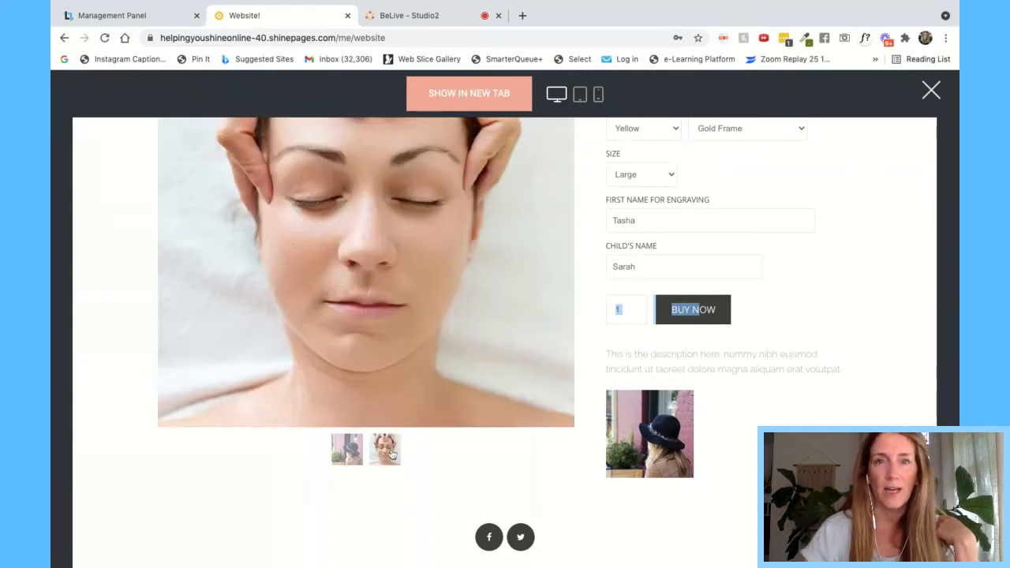
View the Black Hat product's two gallery images in turn and close the website preview
left_click(352, 454)
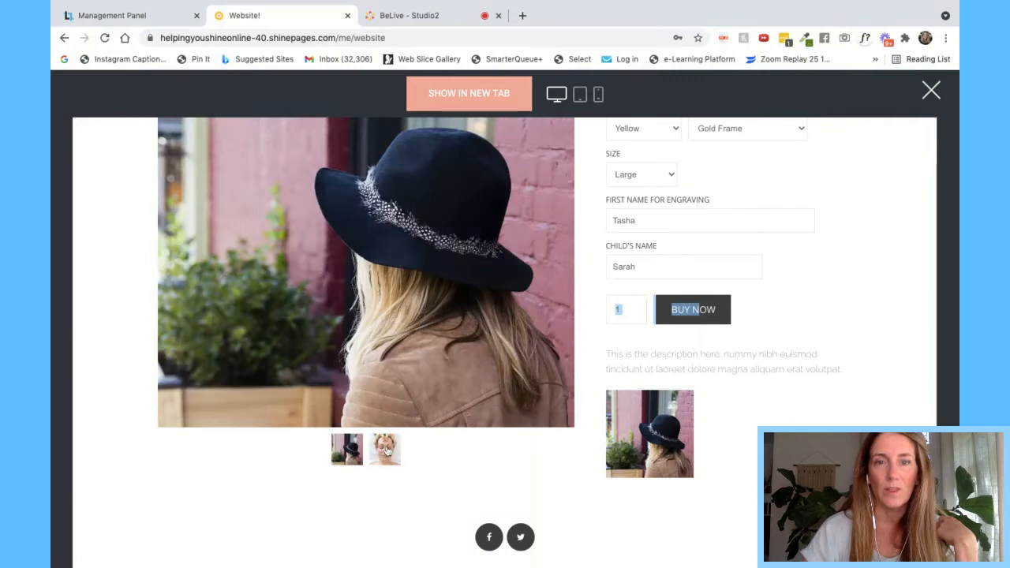
left_click(386, 450)
left_click(356, 452)
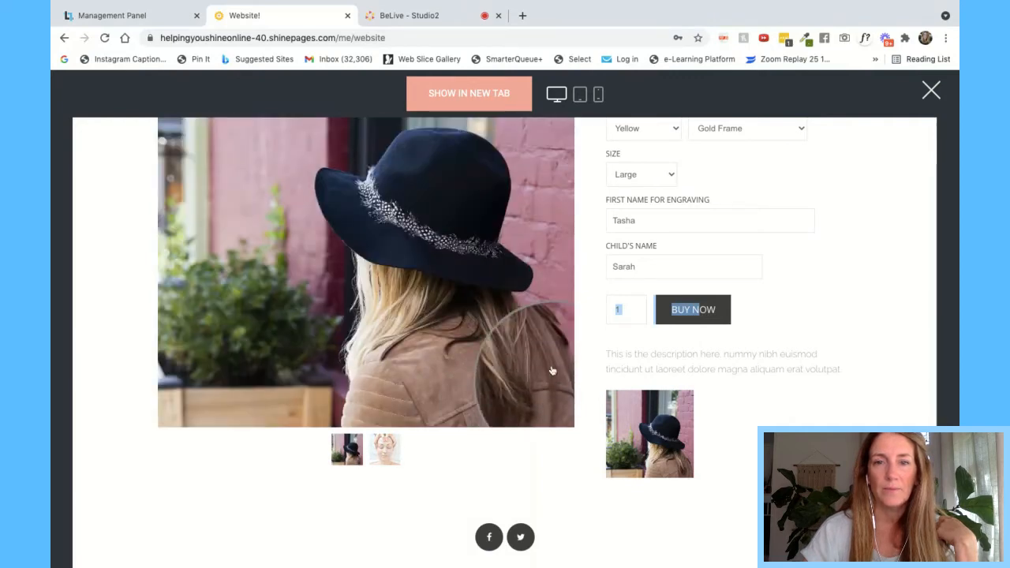
scroll(552, 371, "up", 5)
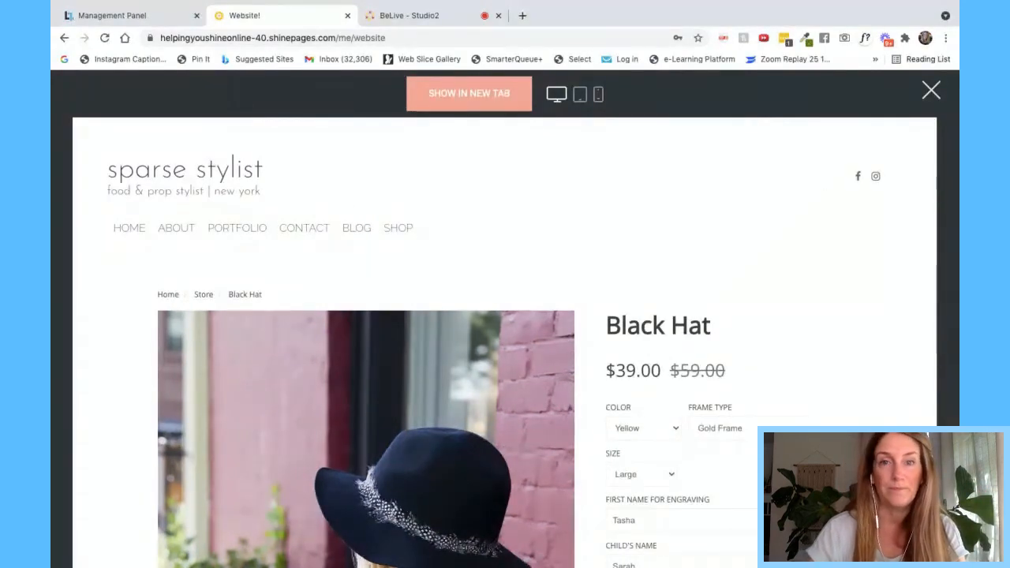
left_click(932, 91)
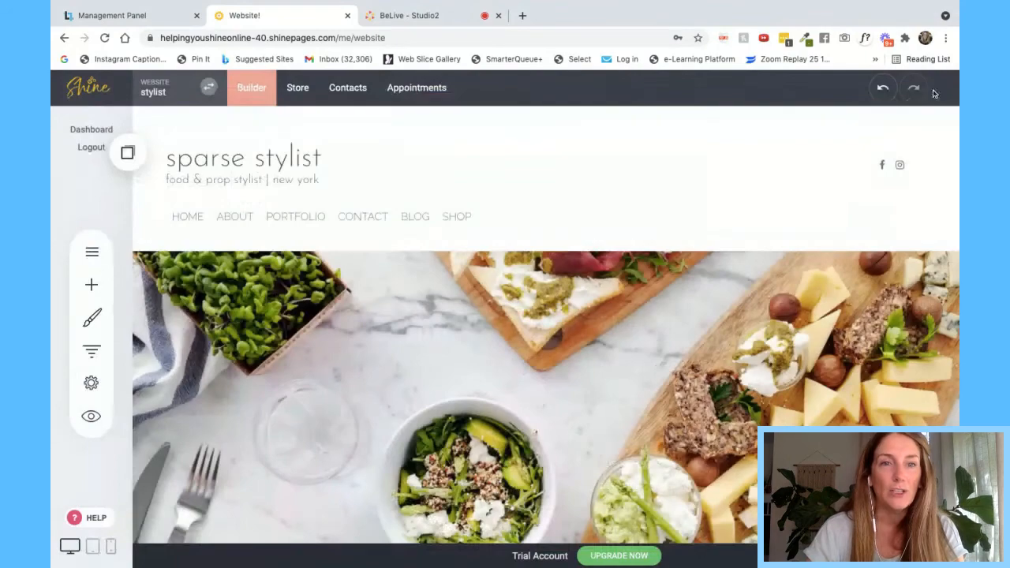
Start a new digital product in the store and title it "Digital Product Name"
left_click(305, 90)
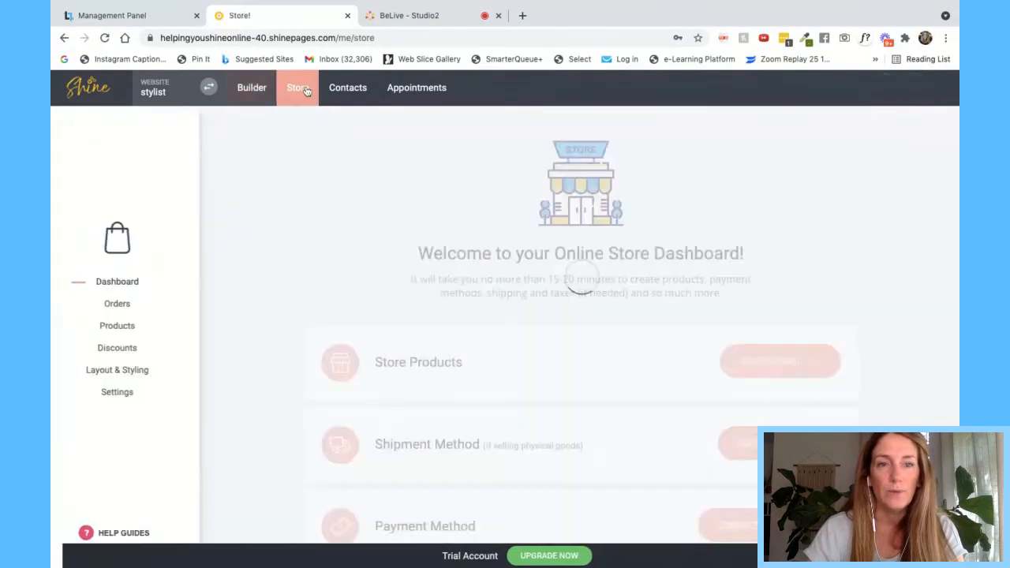
left_click(139, 332)
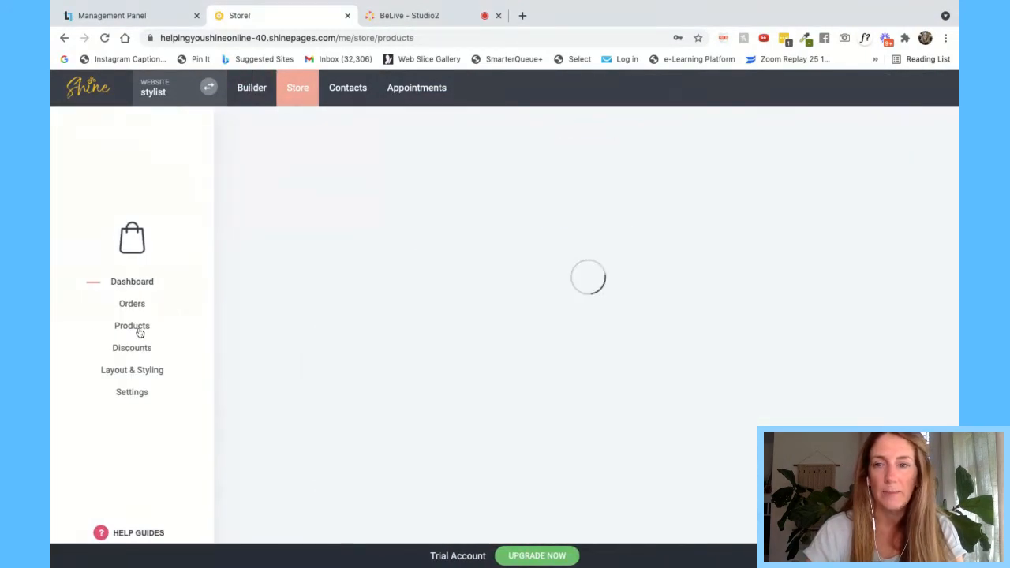
left_click(469, 229)
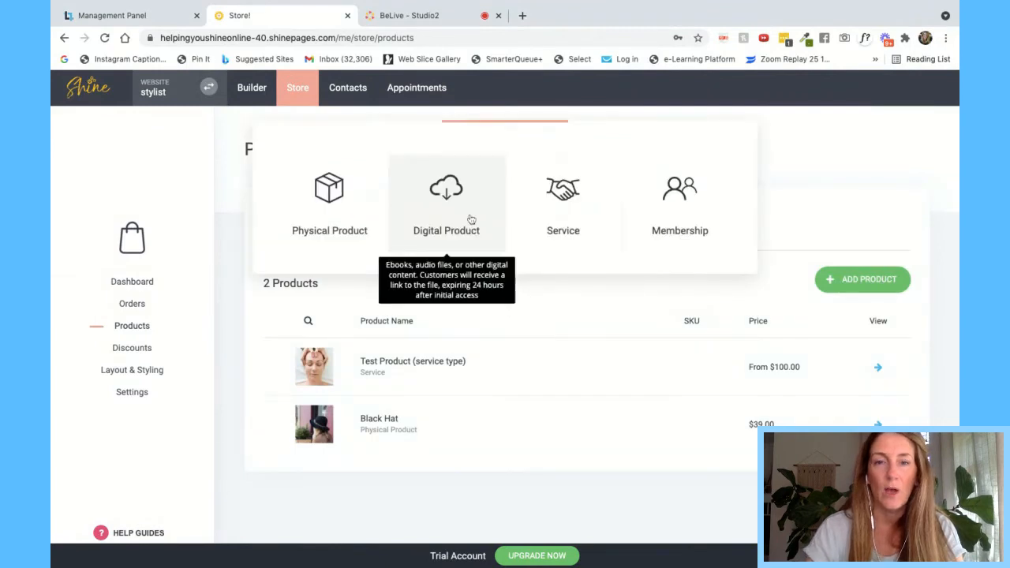
left_click(471, 218)
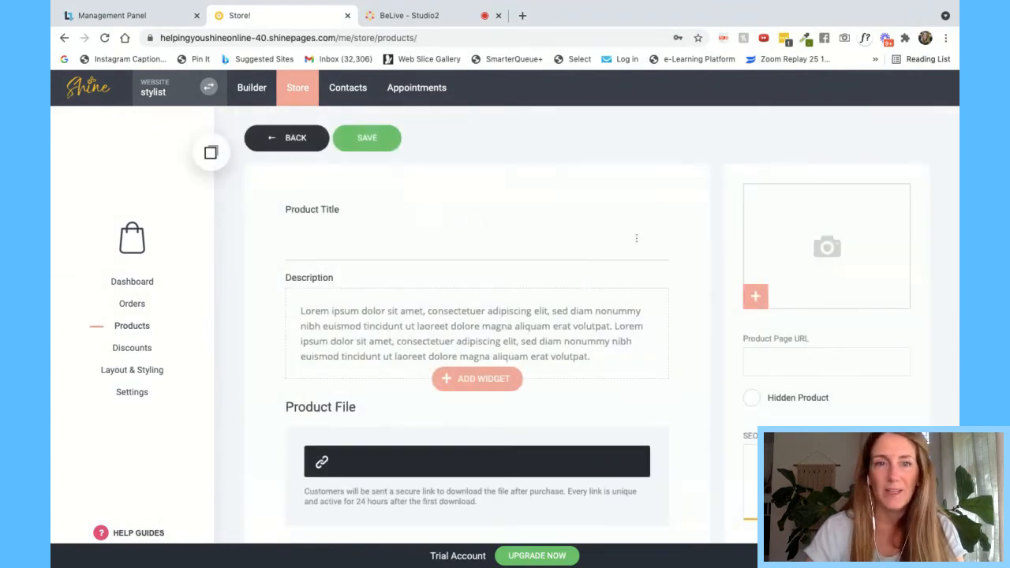
left_click(407, 250)
type("Digital ")
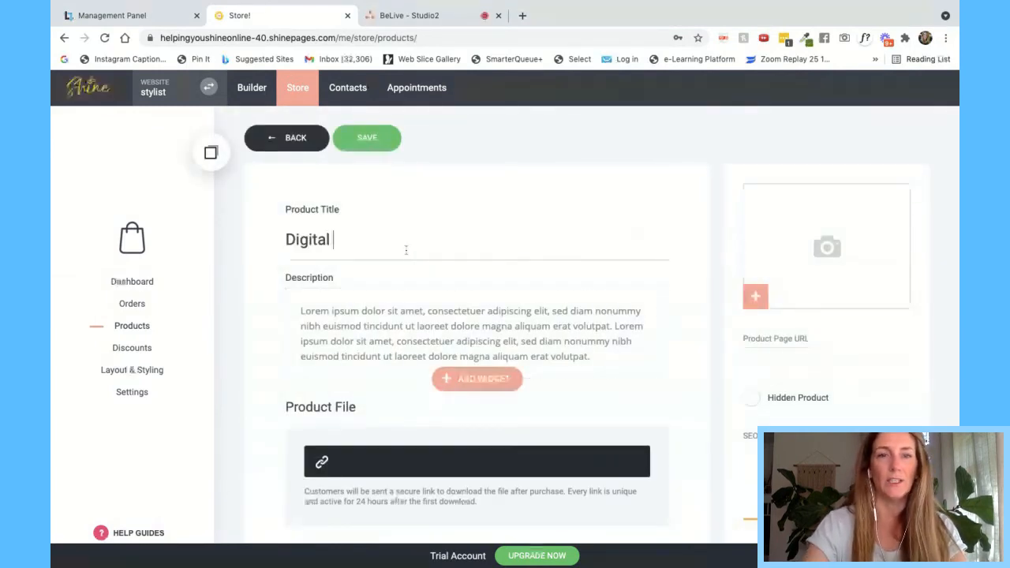
type("Product Name")
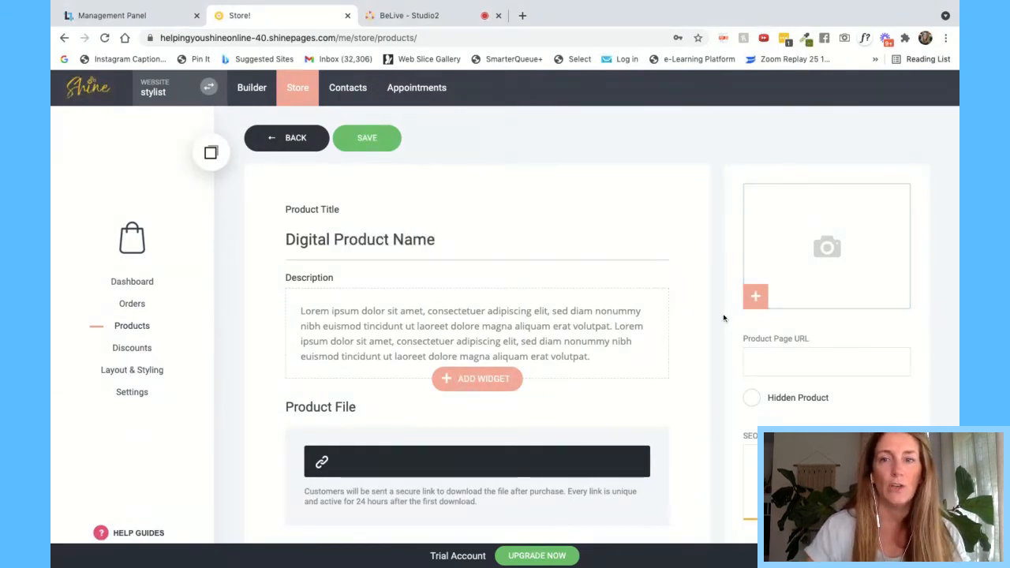
Upload EXAMPLE PDF DOCUMENT.pdf to the Images folder and attach it as the digital product's file
scroll(578, 424, "down", 5)
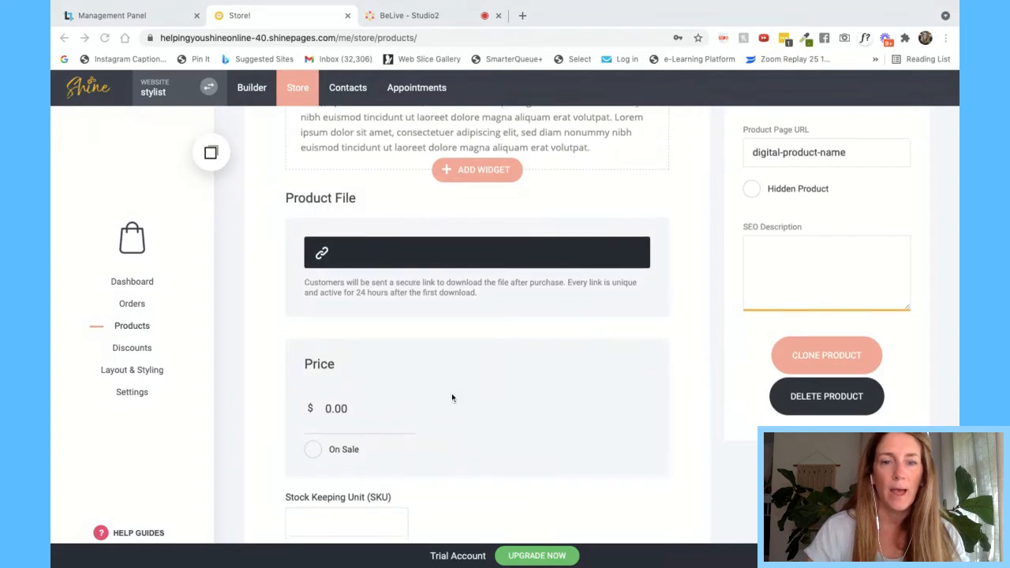
scroll(451, 395, "down", 4)
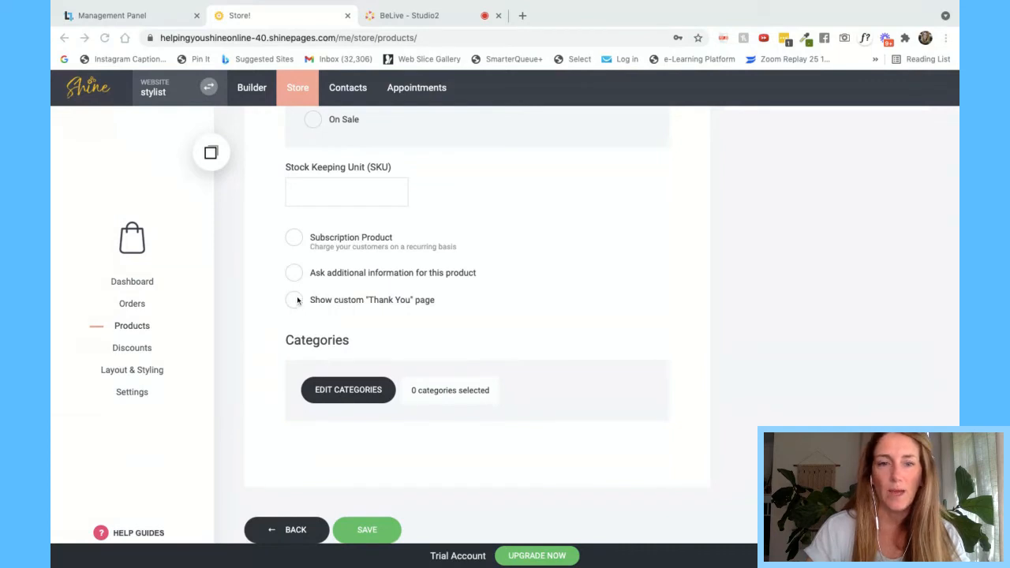
scroll(460, 325, "up", 5)
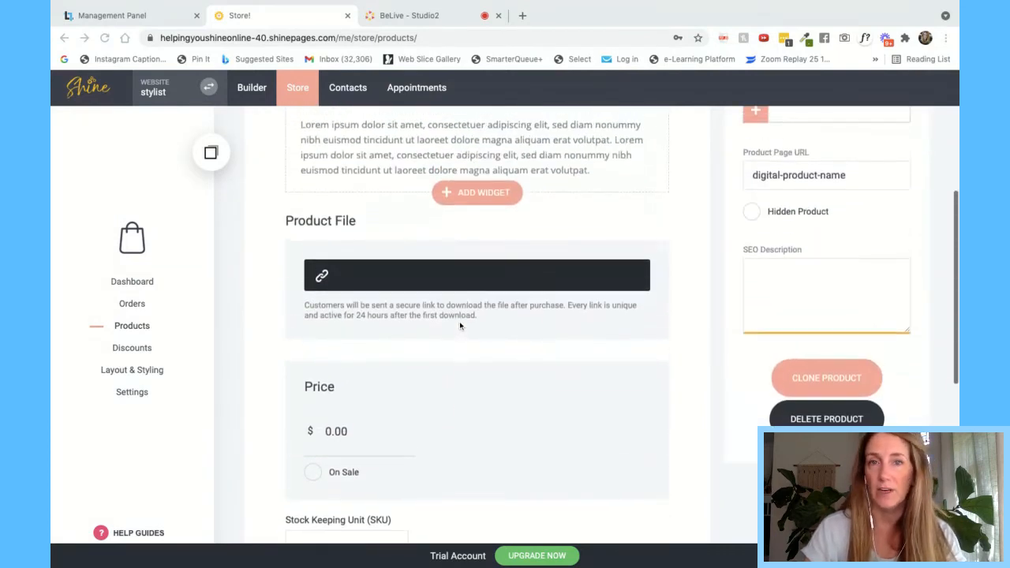
scroll(460, 325, "up", 3)
scroll(460, 325, "down", 2)
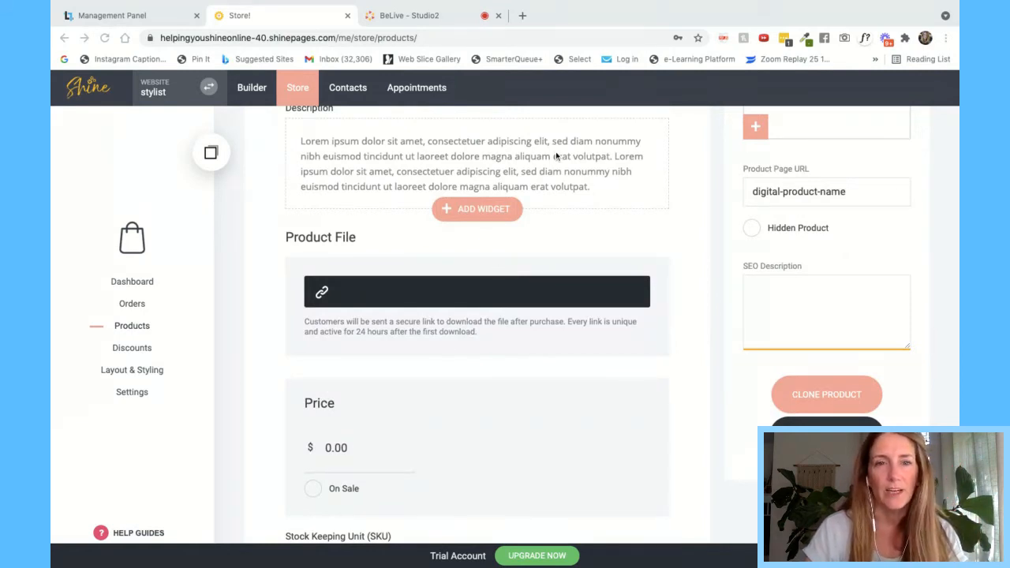
left_click(323, 295)
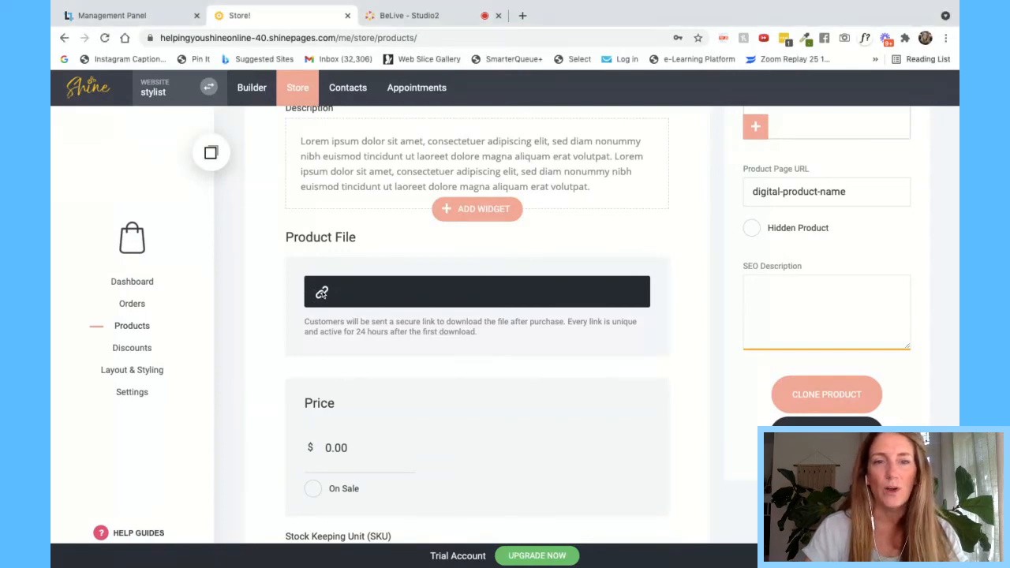
left_click(323, 294)
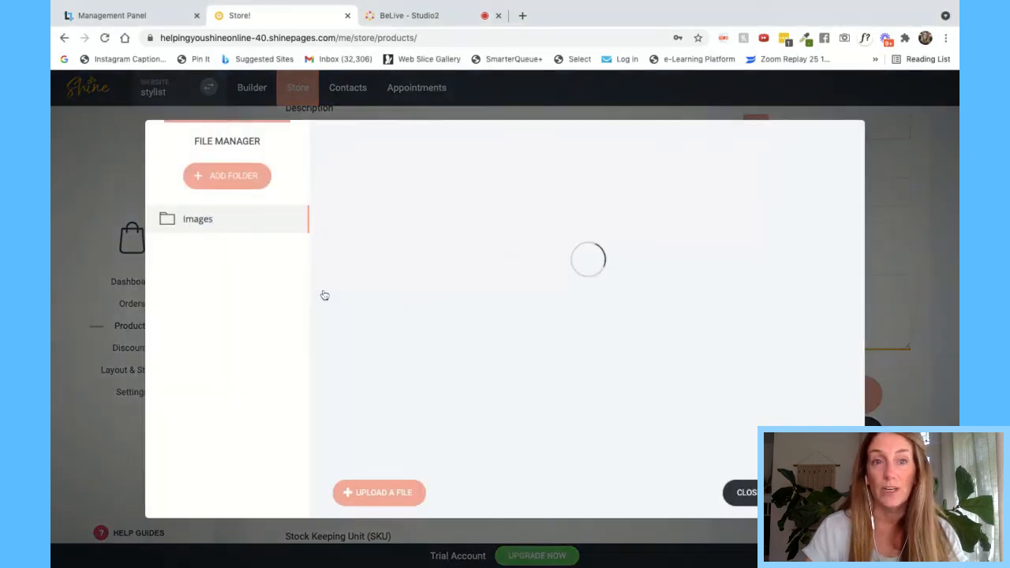
left_click(399, 494)
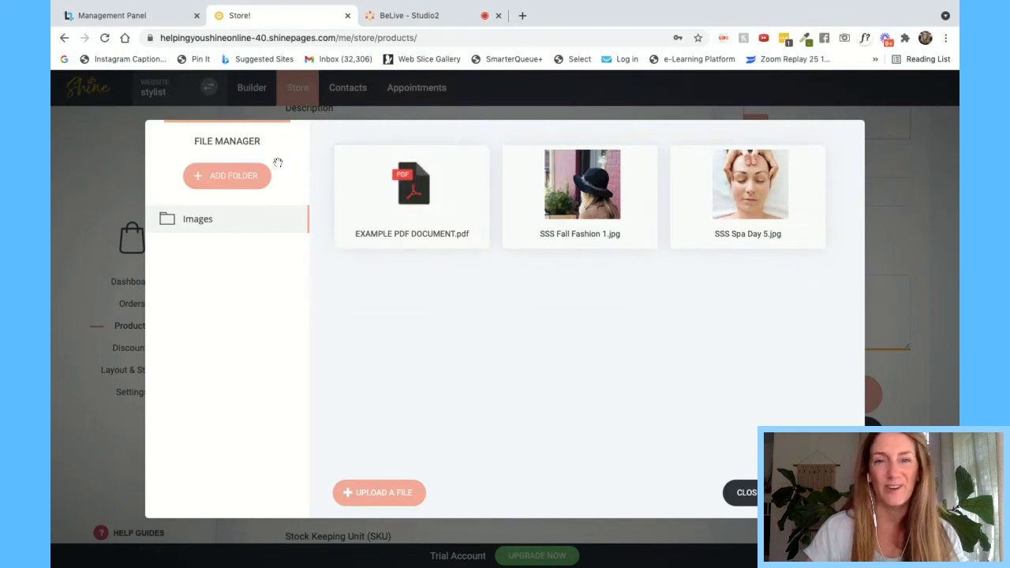
mouse_move(370, 183)
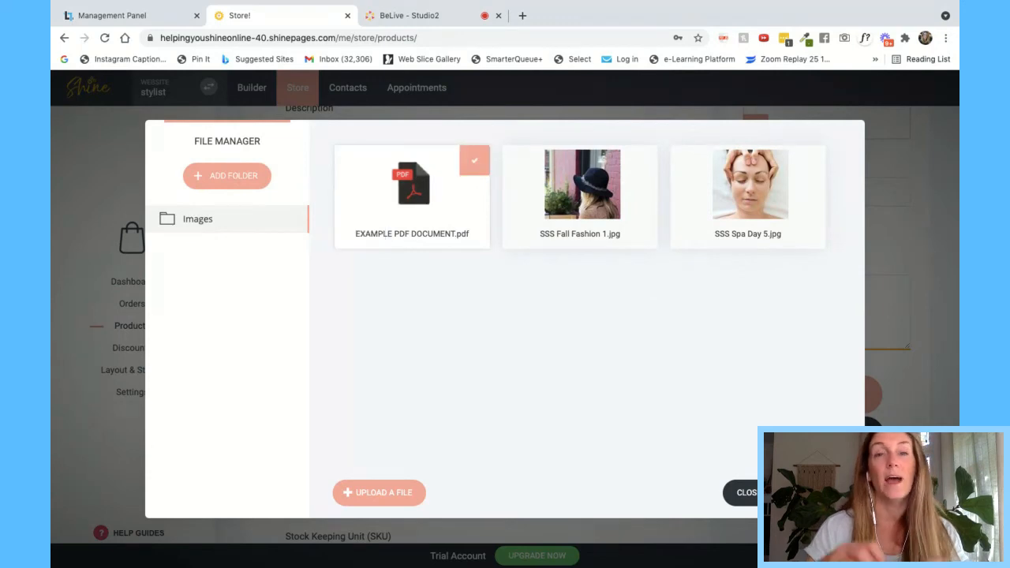
left_click(811, 492)
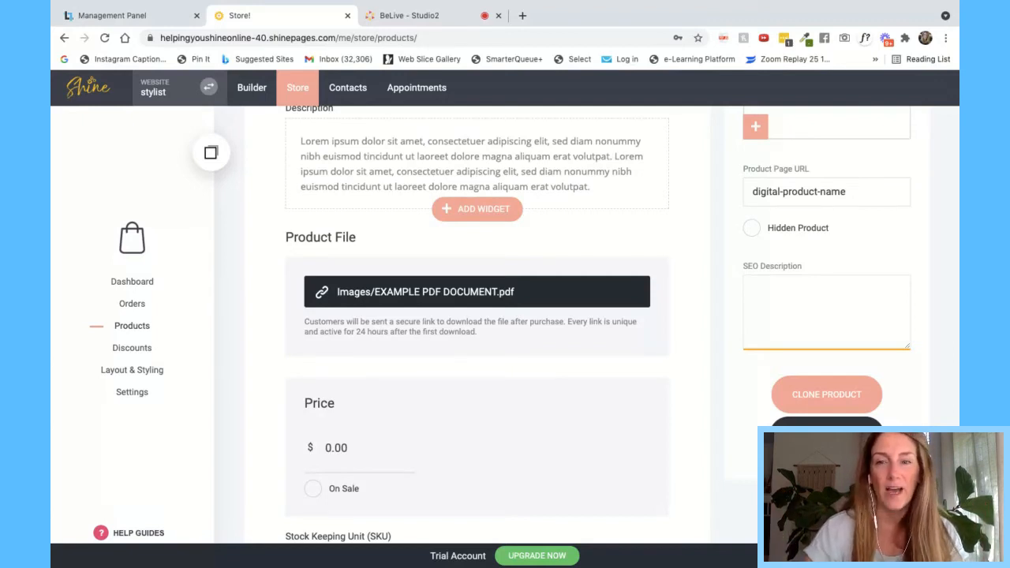
Try to save the digital product without a category
scroll(478, 331, "down", 5)
scroll(478, 331, "up", 7)
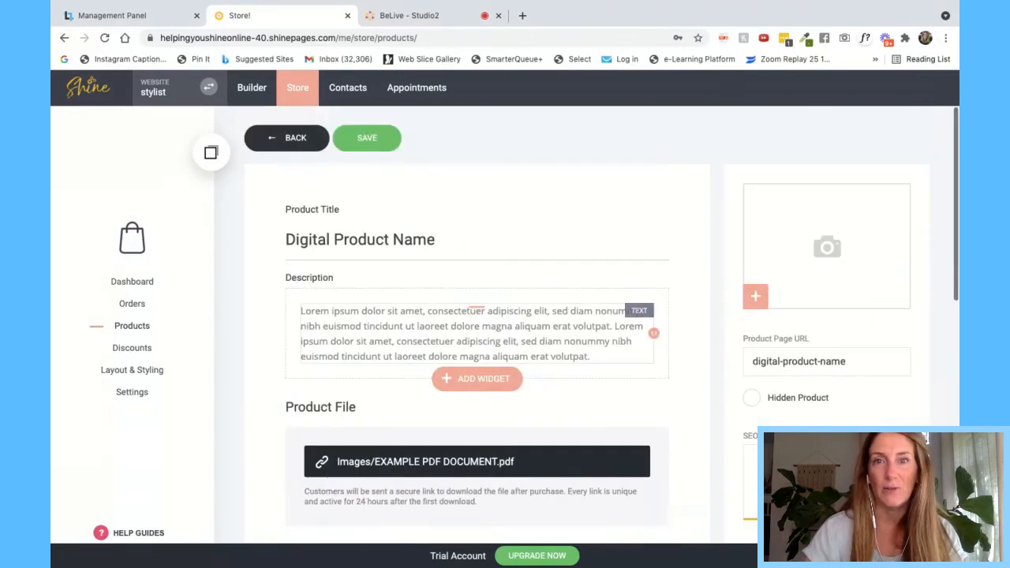
left_click(380, 146)
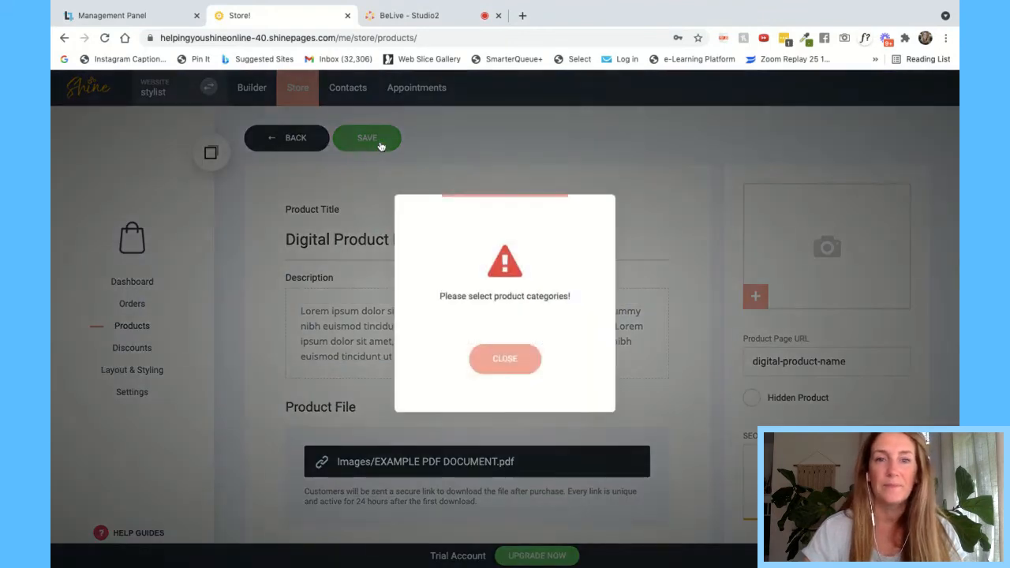
left_click(505, 358)
Assign the digital product to Category 1 and save it
scroll(505, 358, "down", 5)
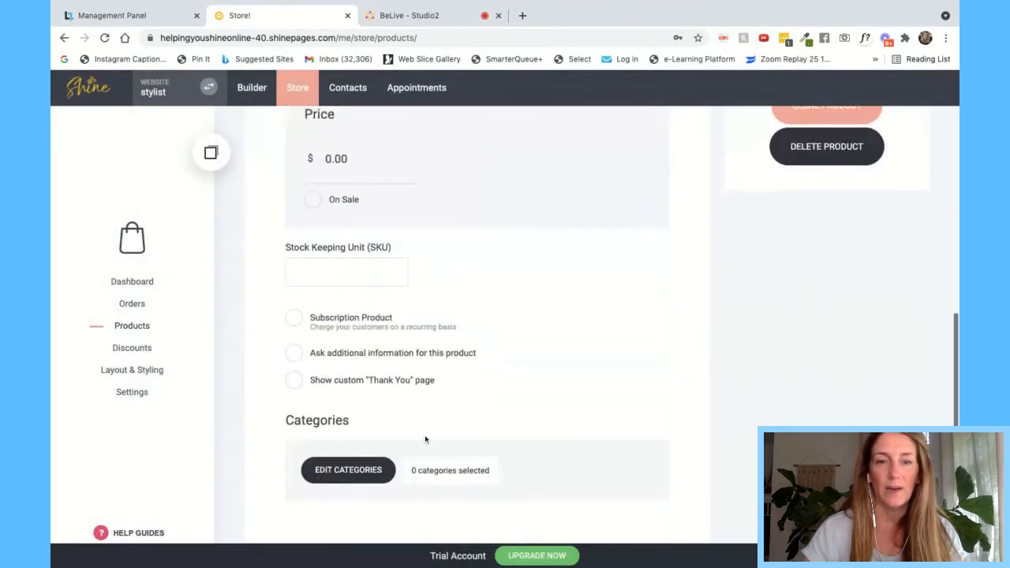
left_click(348, 469)
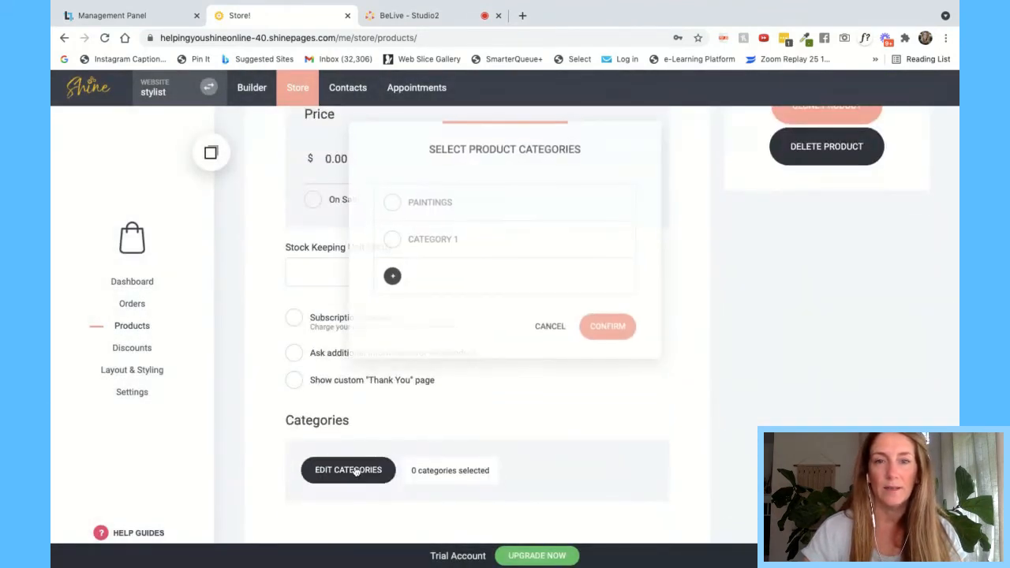
left_click(392, 240)
left_click(605, 349)
scroll(548, 367, "down", 2)
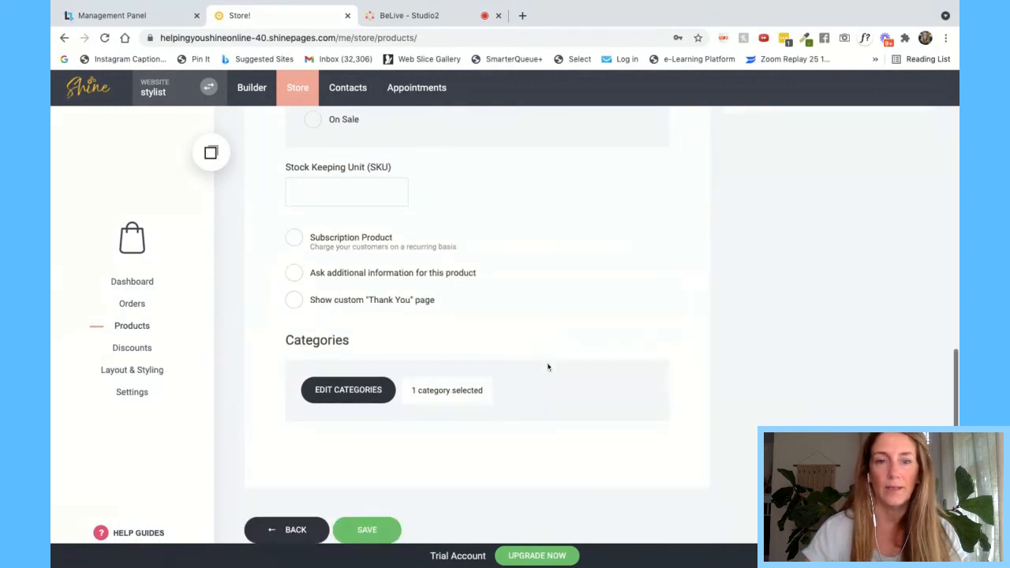
left_click(367, 534)
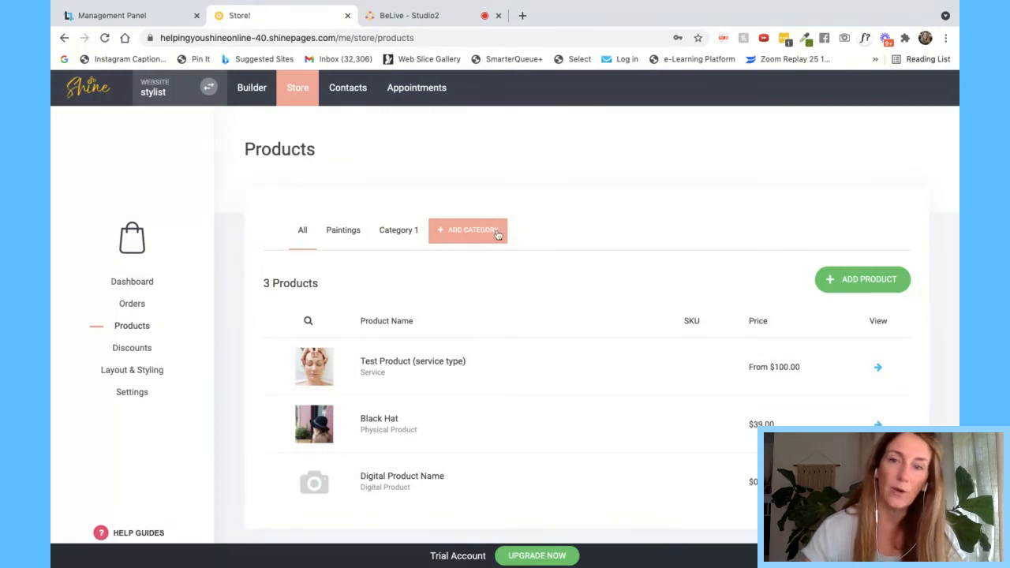
Examine the options of a new service product, including its variations, and return to the product list without saving
left_click(884, 289)
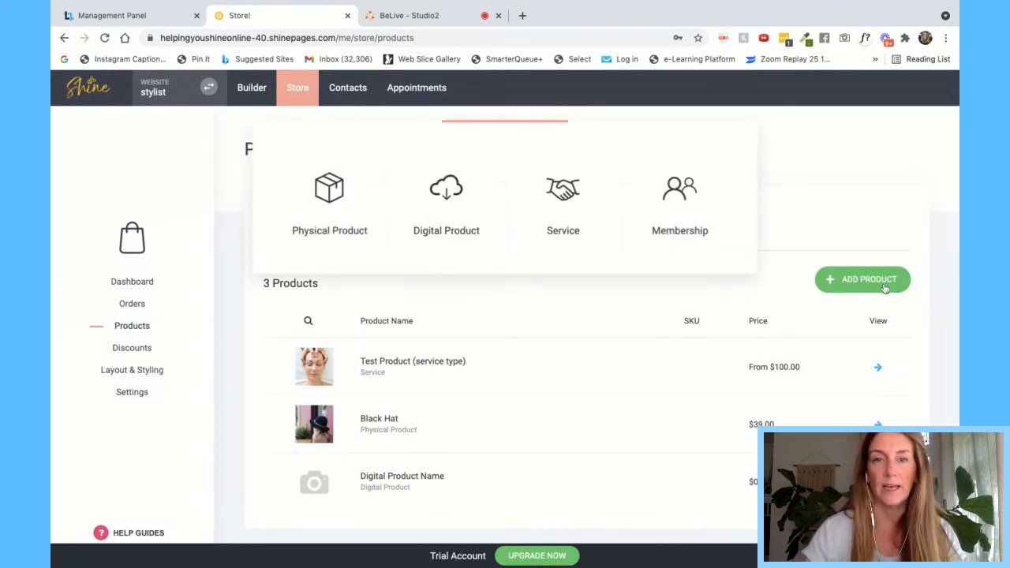
left_click(590, 218)
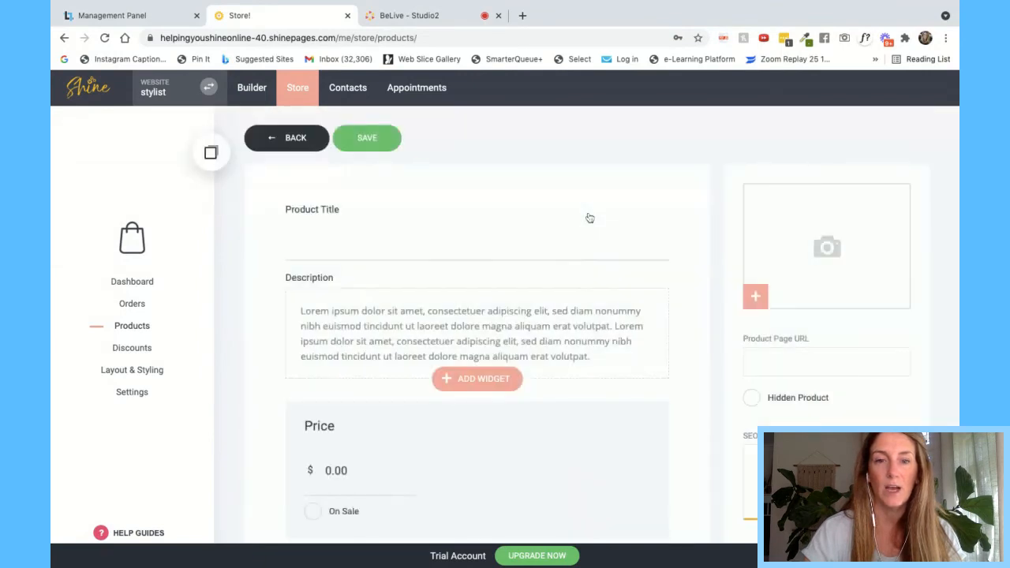
scroll(568, 419, "down", 10)
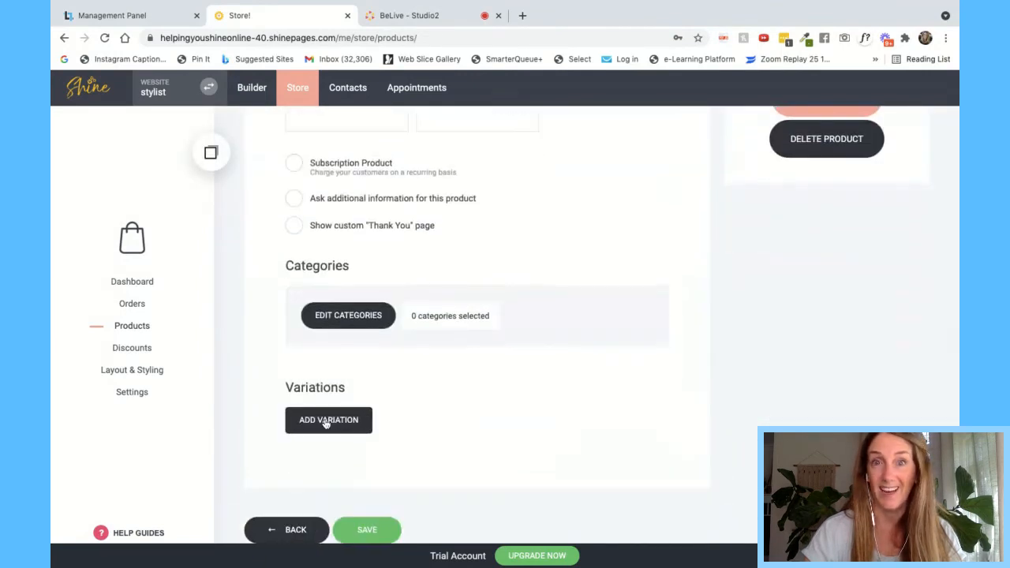
scroll(571, 381, "up", 10)
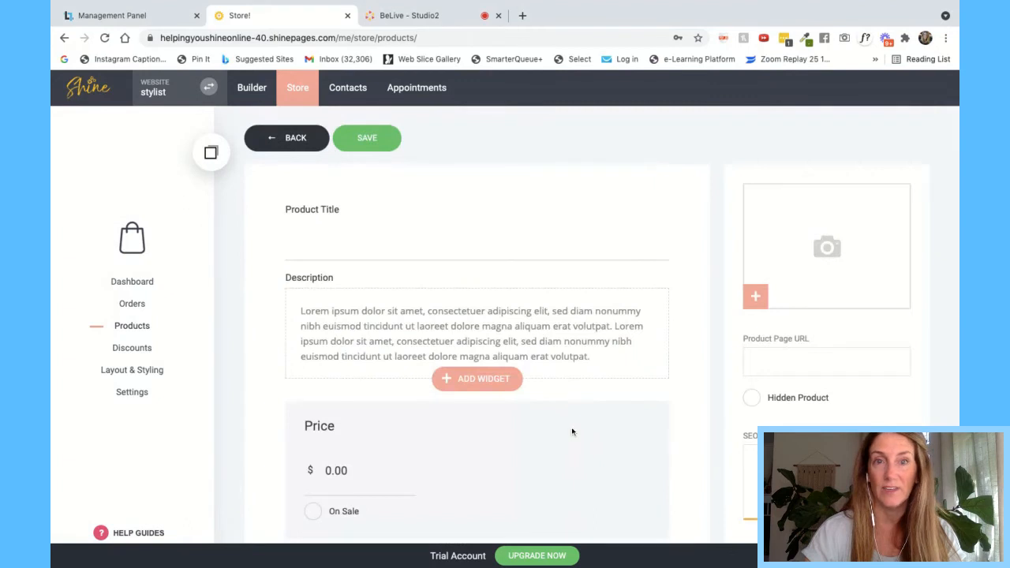
left_click(296, 139)
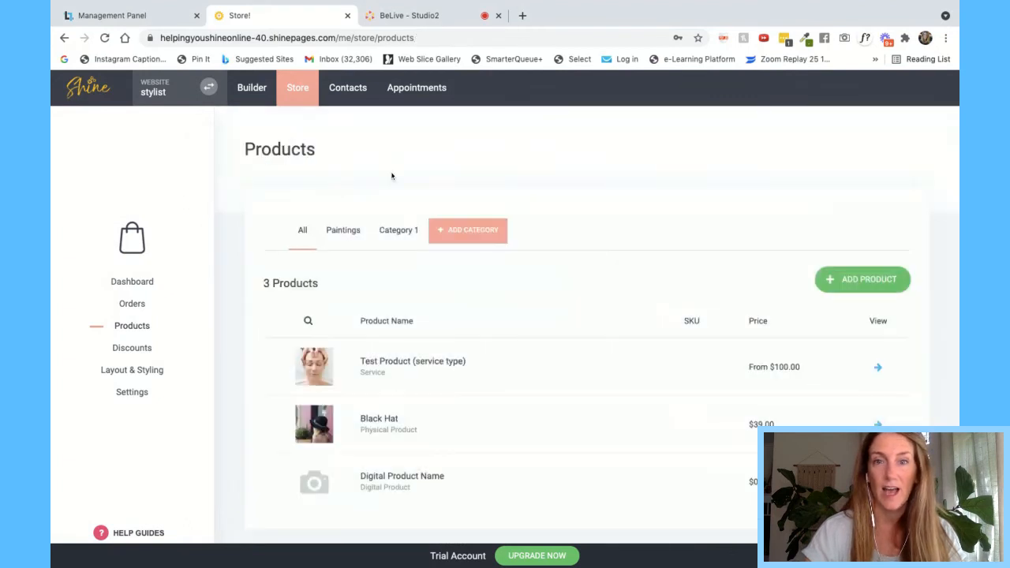
Start a new membership product and title it "Membership Product"
left_click(881, 281)
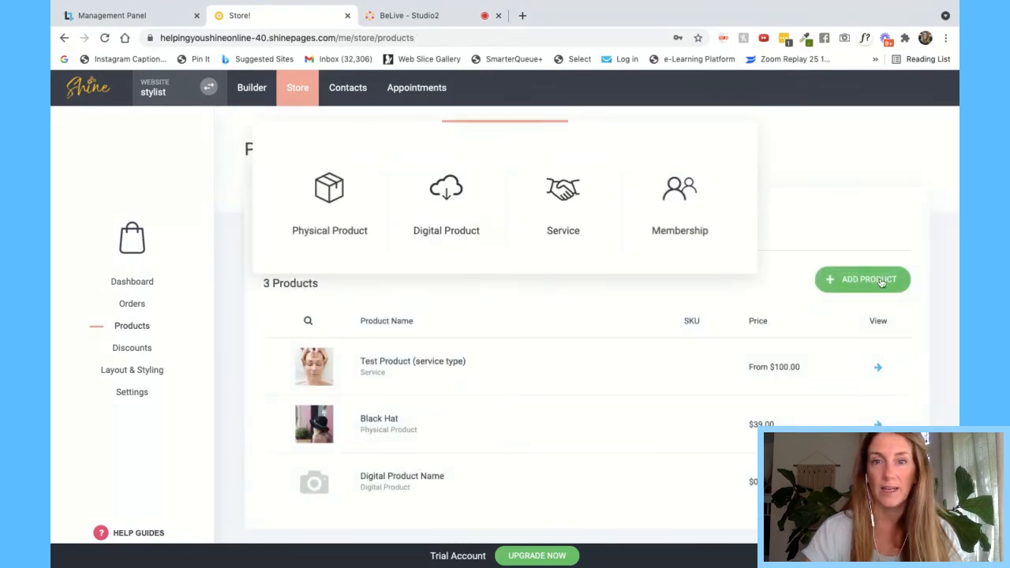
left_click(689, 214)
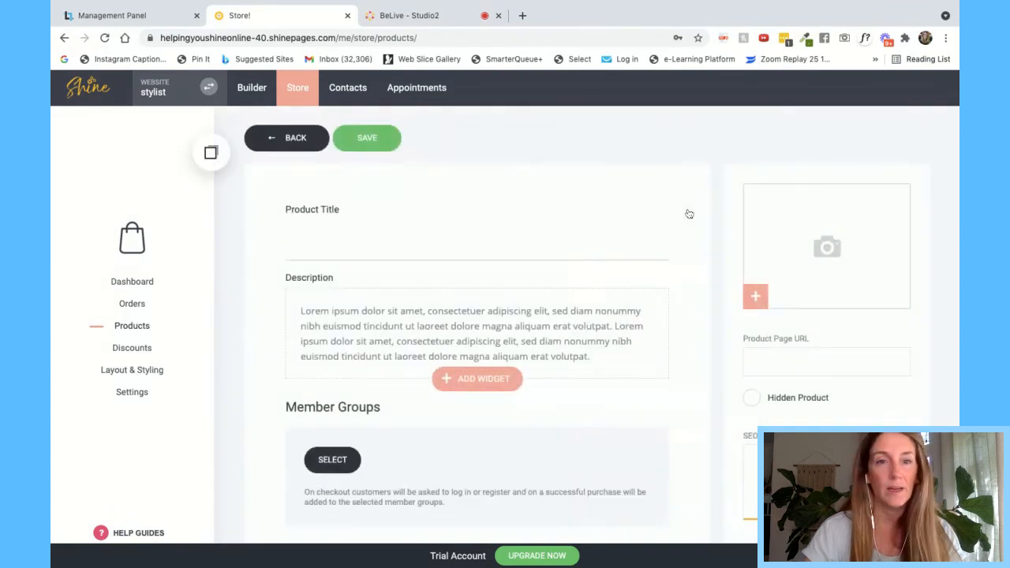
left_click(368, 252)
type("Mem")
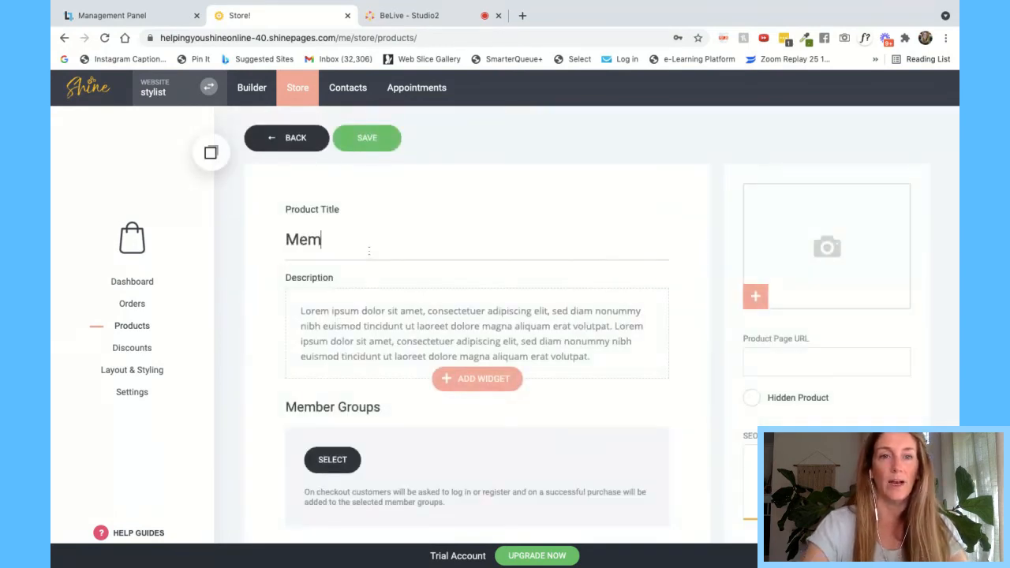
type("bership Product")
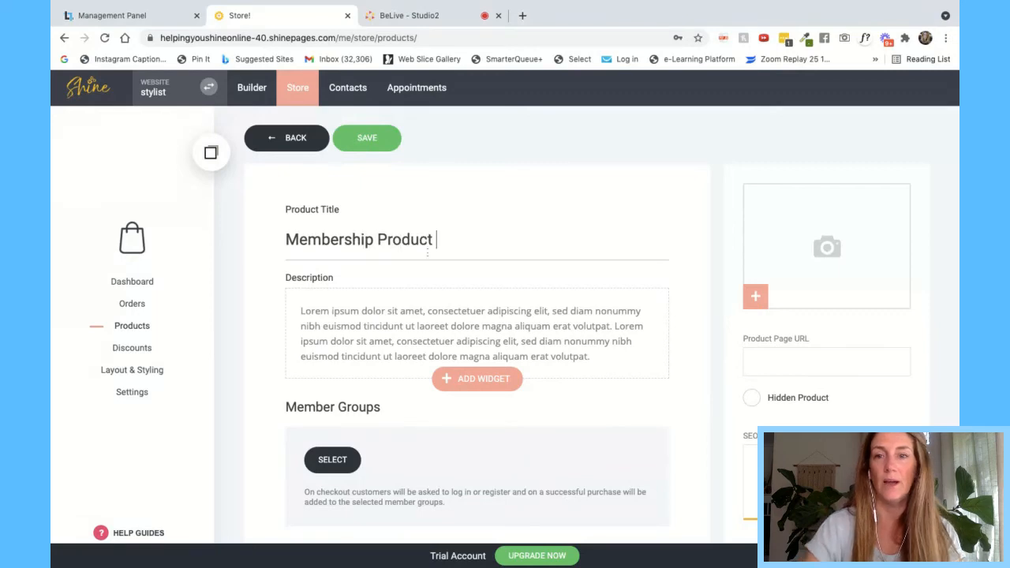
Assign the membership product to the Basic Members group
left_click(825, 251)
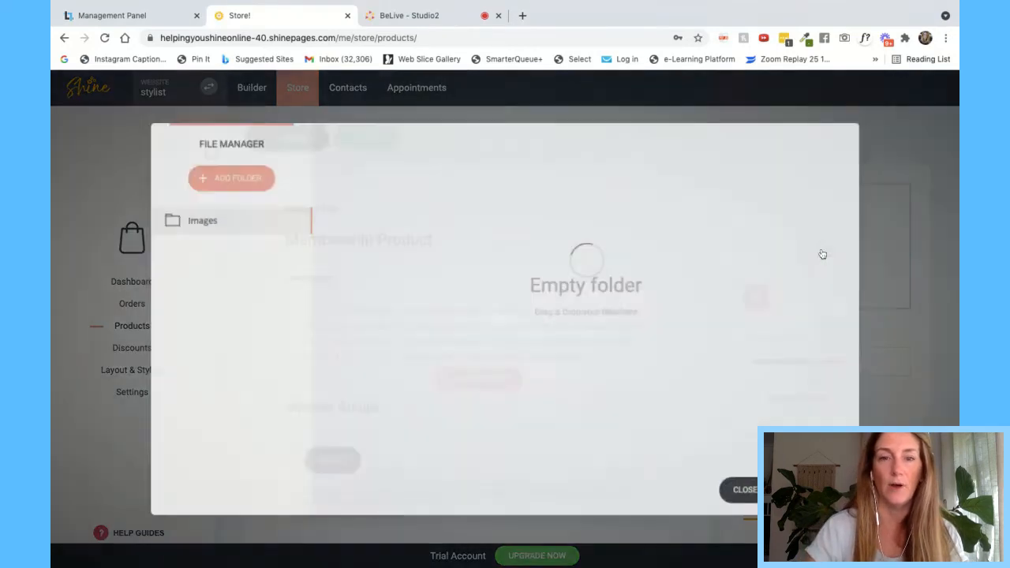
left_click(750, 493)
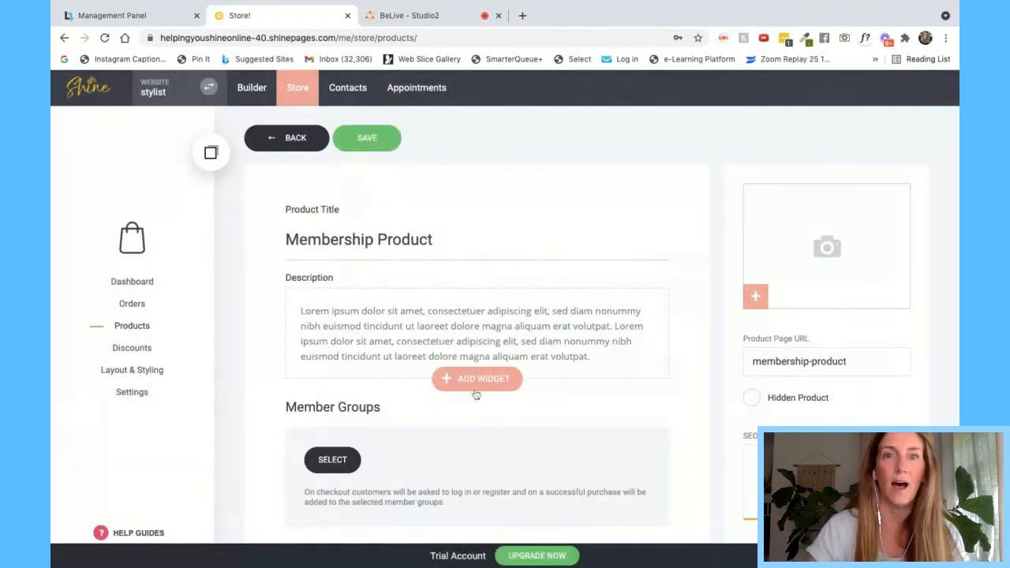
scroll(476, 394, "down", 3)
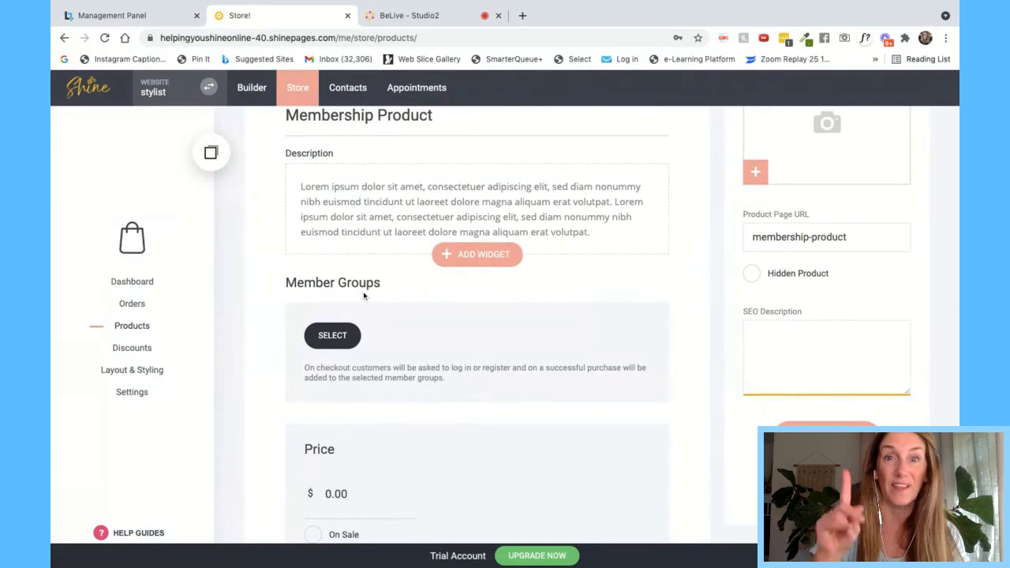
left_click(343, 338)
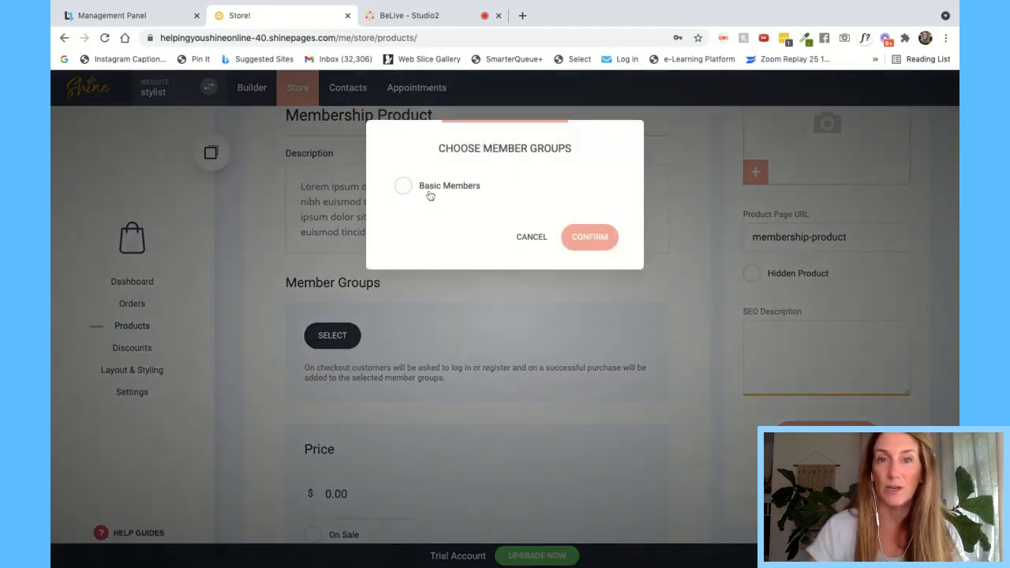
left_click(404, 187)
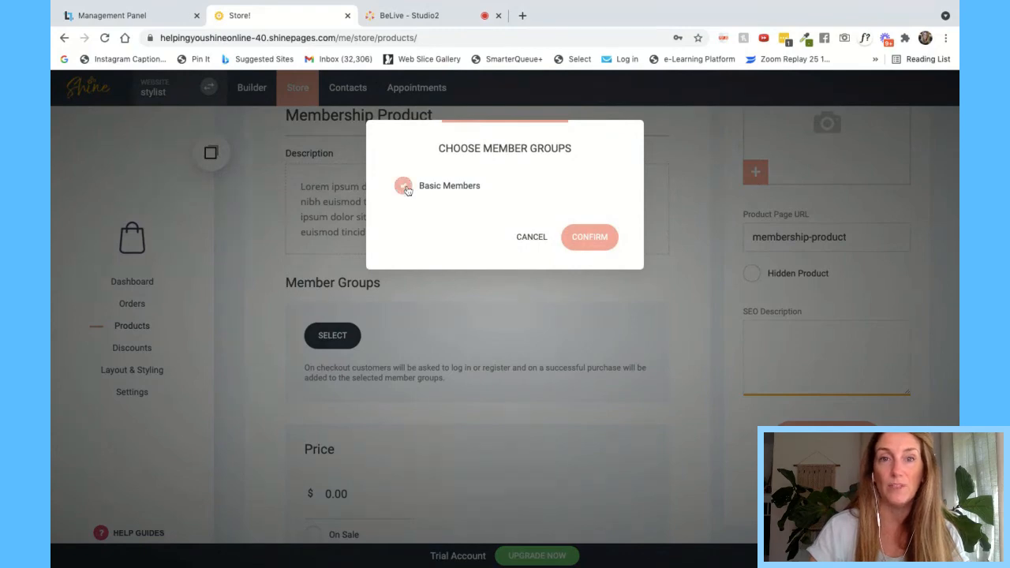
left_click(594, 239)
Look through the membership product's remaining options and try to save it without a category
scroll(552, 444, "down", 3)
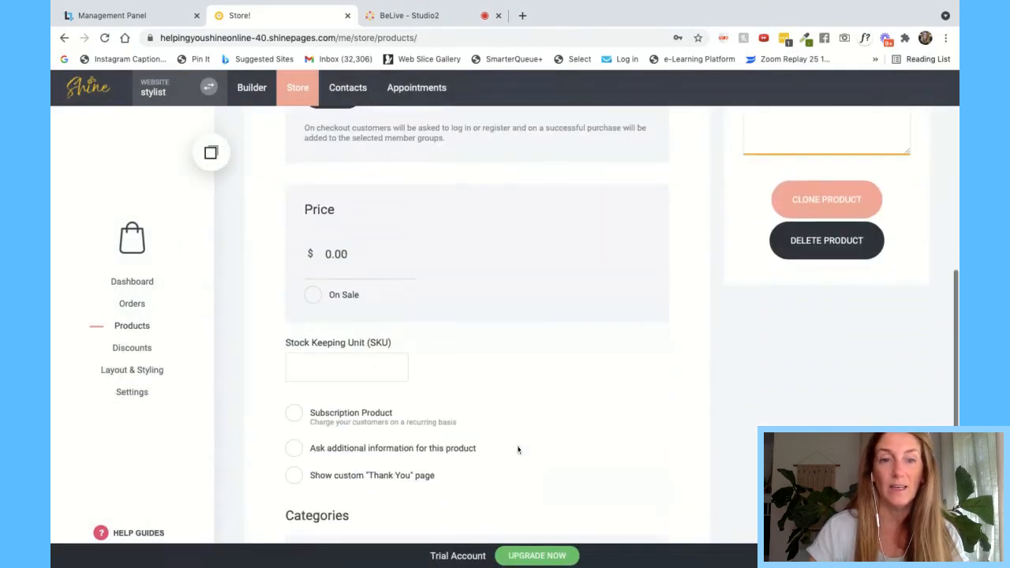
scroll(444, 441, "down", 2)
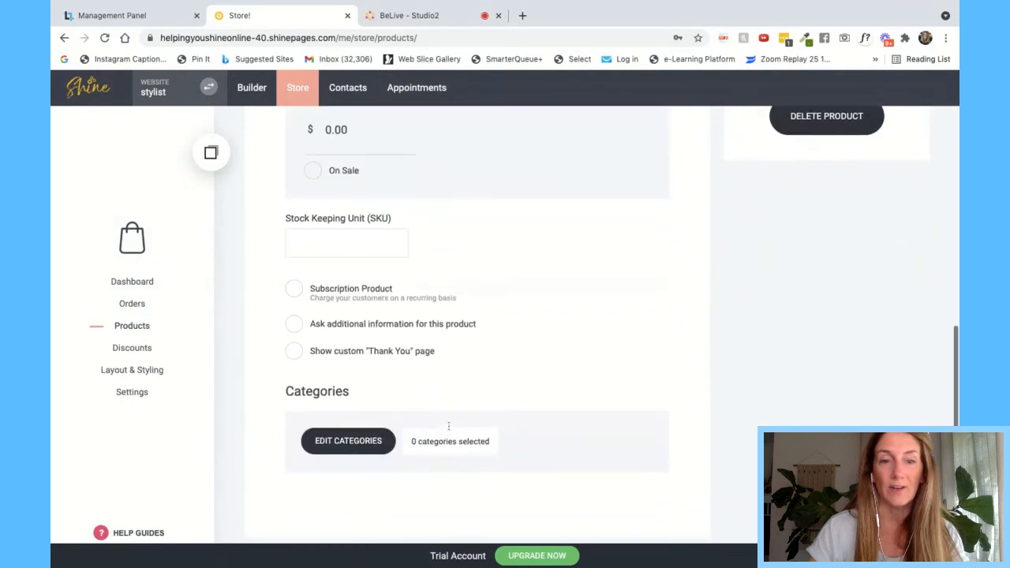
scroll(448, 426, "up", 6)
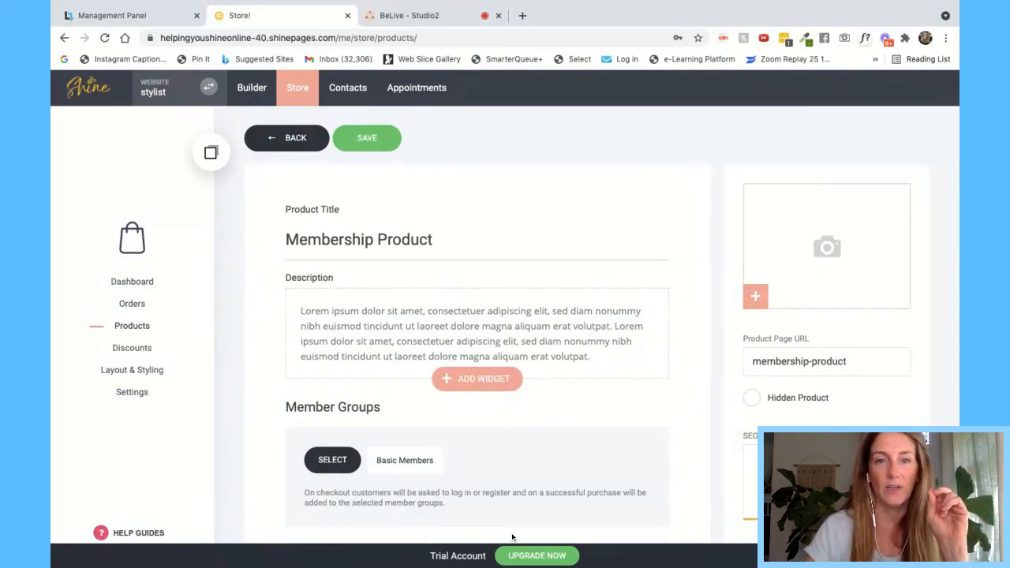
scroll(565, 422, "down", 3)
scroll(467, 243, "up", 3)
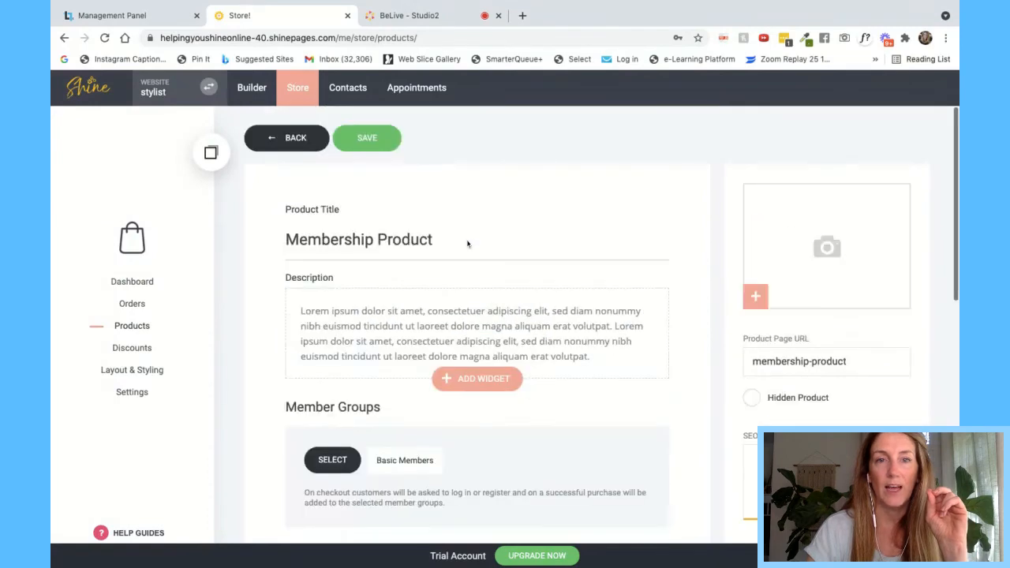
left_click(367, 138)
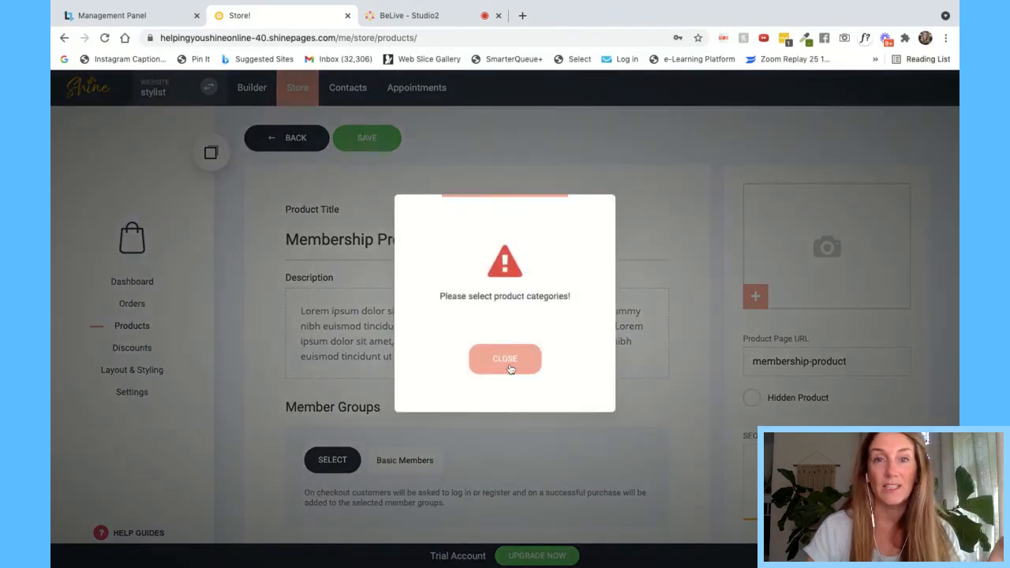
left_click(509, 368)
Assign the membership product to Category 1
scroll(518, 402, "down", 7)
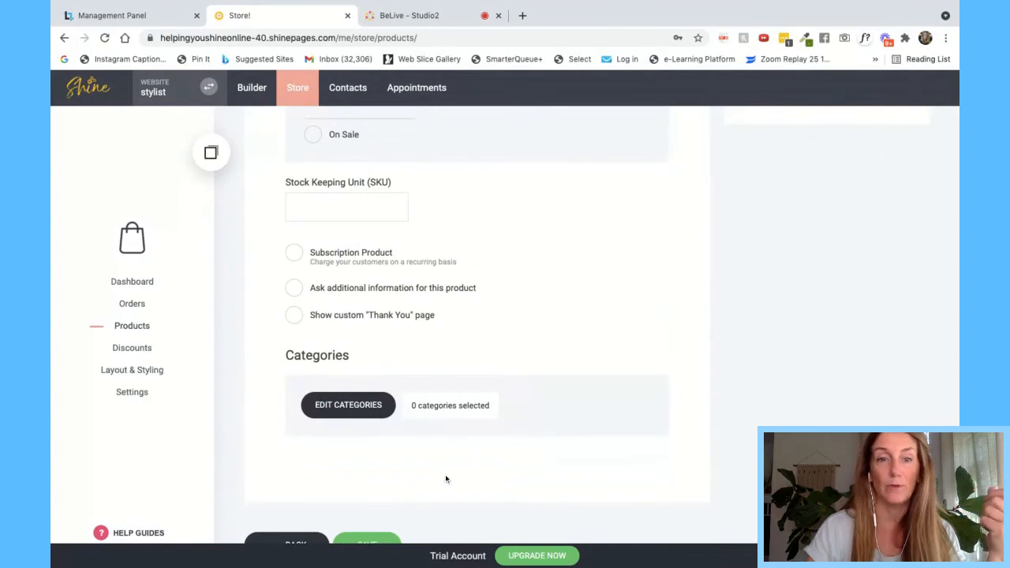
left_click(348, 405)
left_click(390, 239)
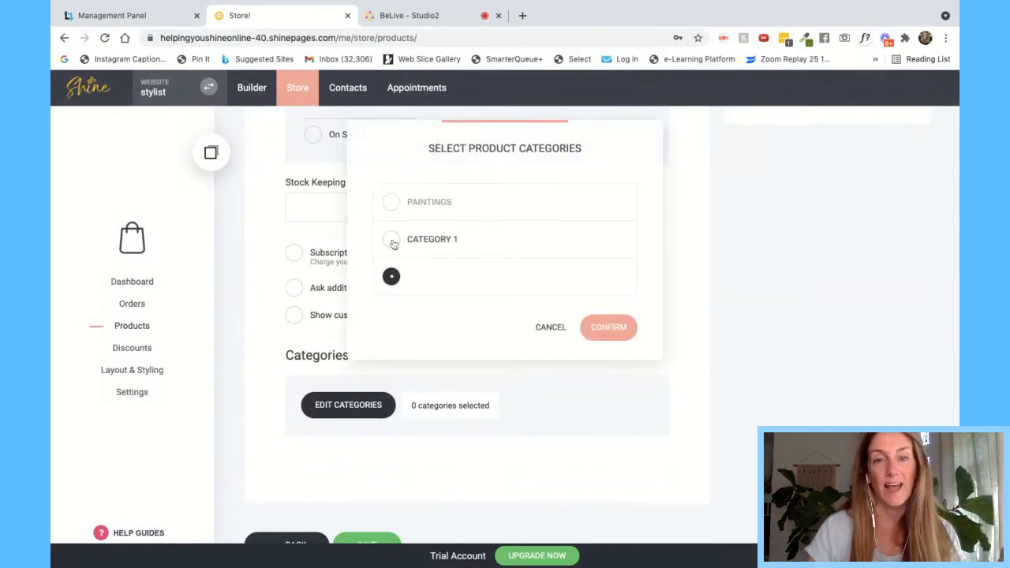
left_click(614, 350)
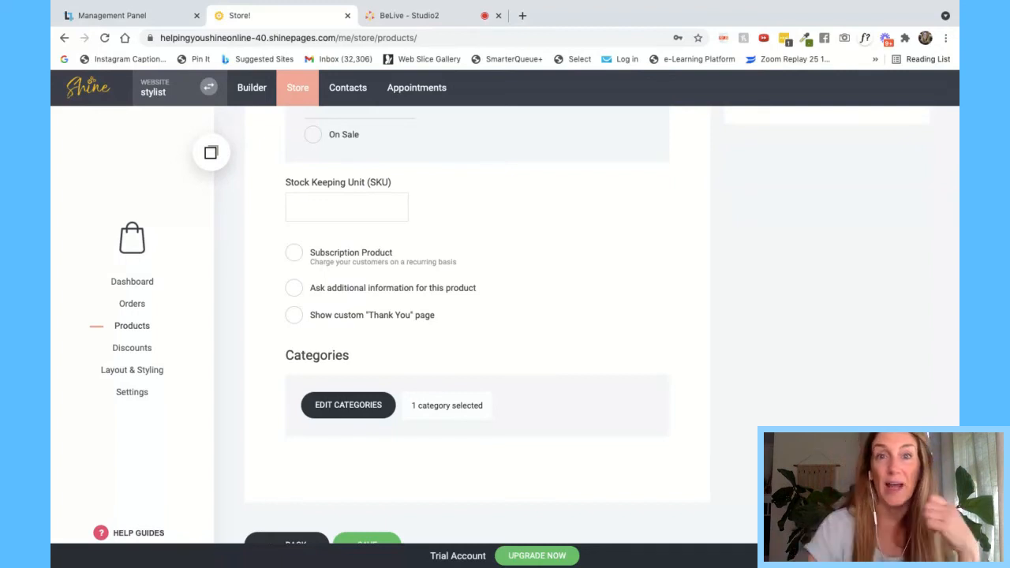
Enable asking for additional information on the membership product and return to the product list
scroll(653, 279, "up", 10)
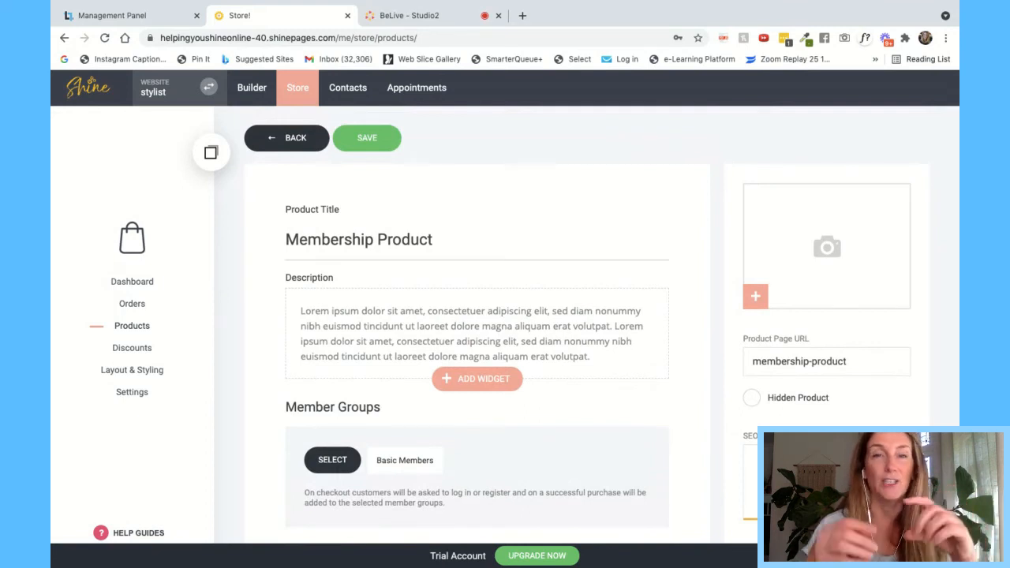
scroll(572, 384, "down", 10)
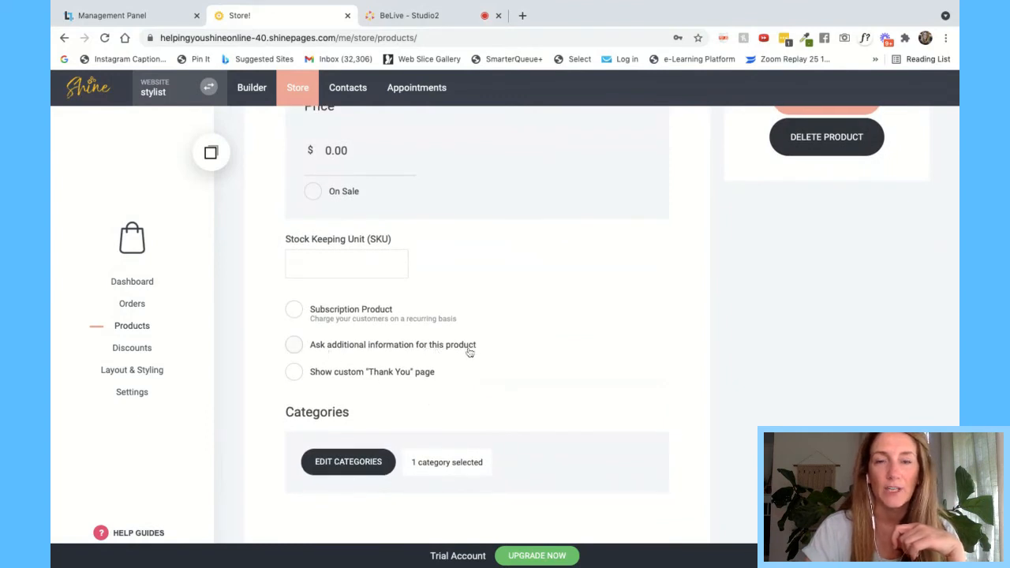
left_click(295, 347)
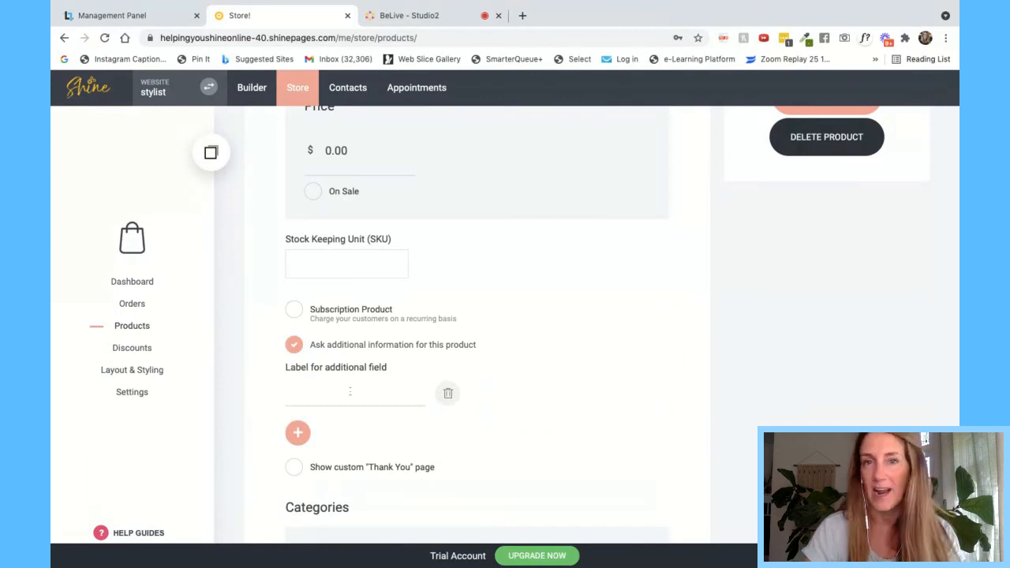
scroll(535, 337, "up", 6)
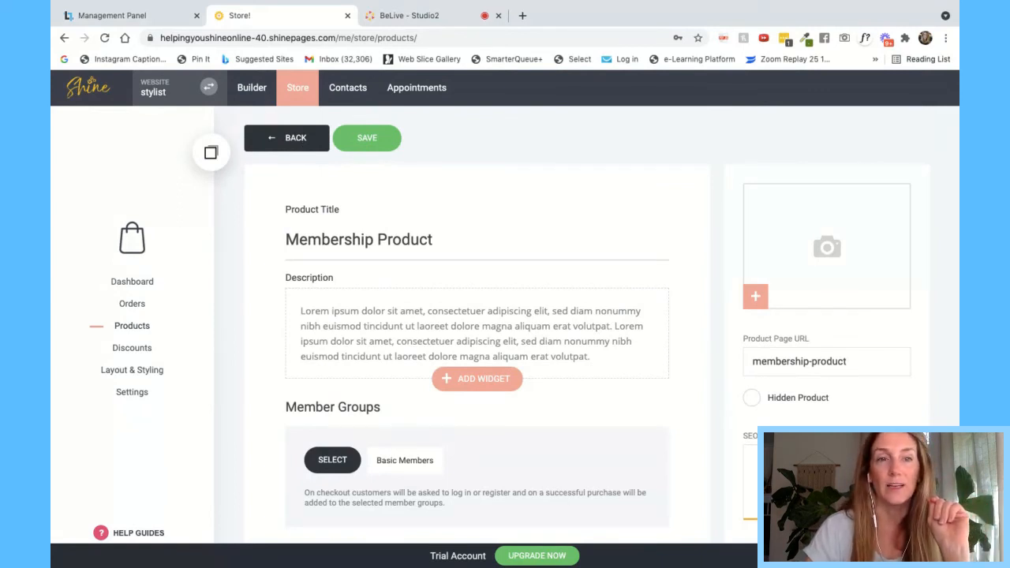
left_click(296, 138)
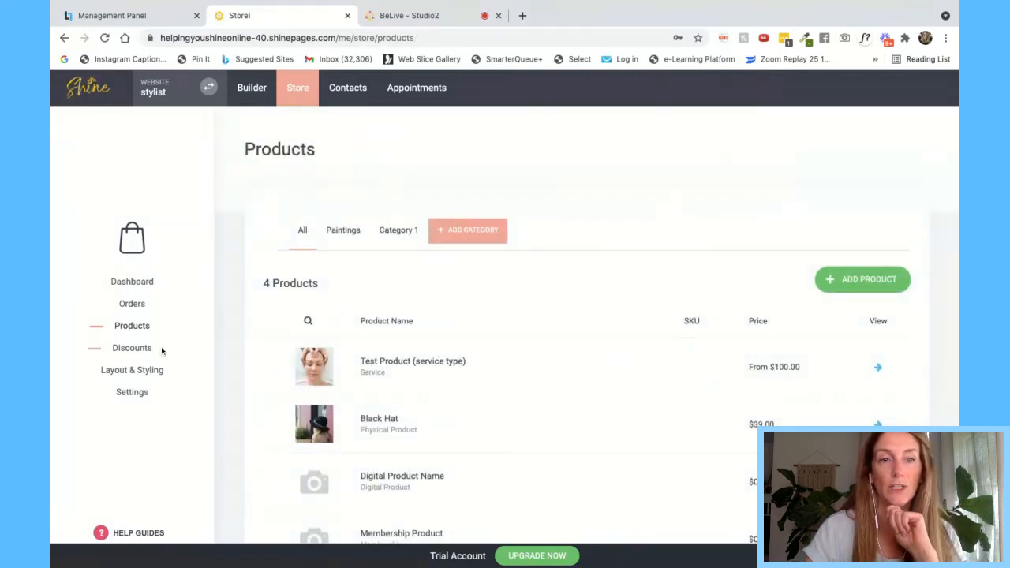
Open the product page layout in the builder, compare the available layouts and choose the one with a smaller image beside the text
left_click(131, 373)
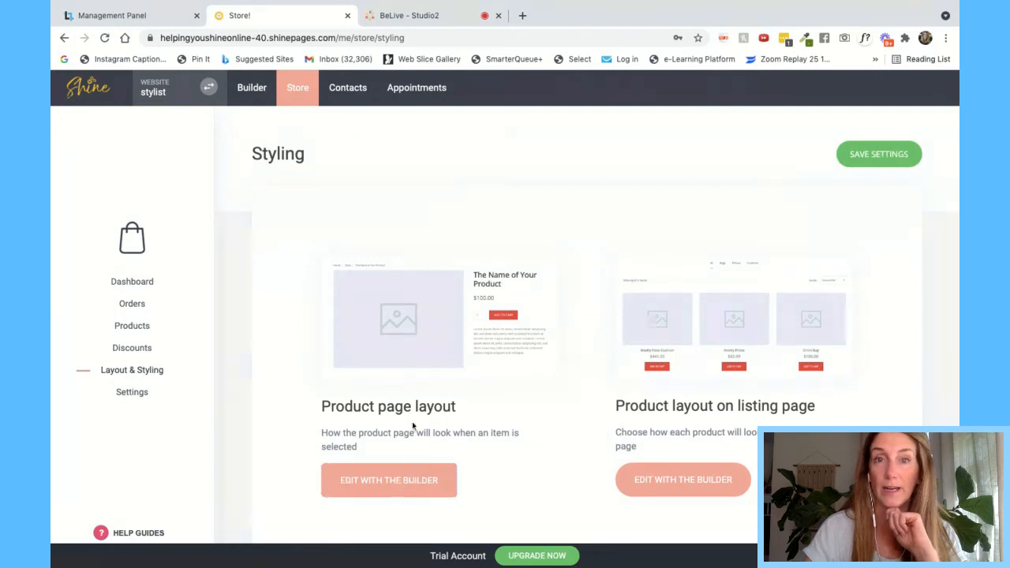
left_click(405, 489)
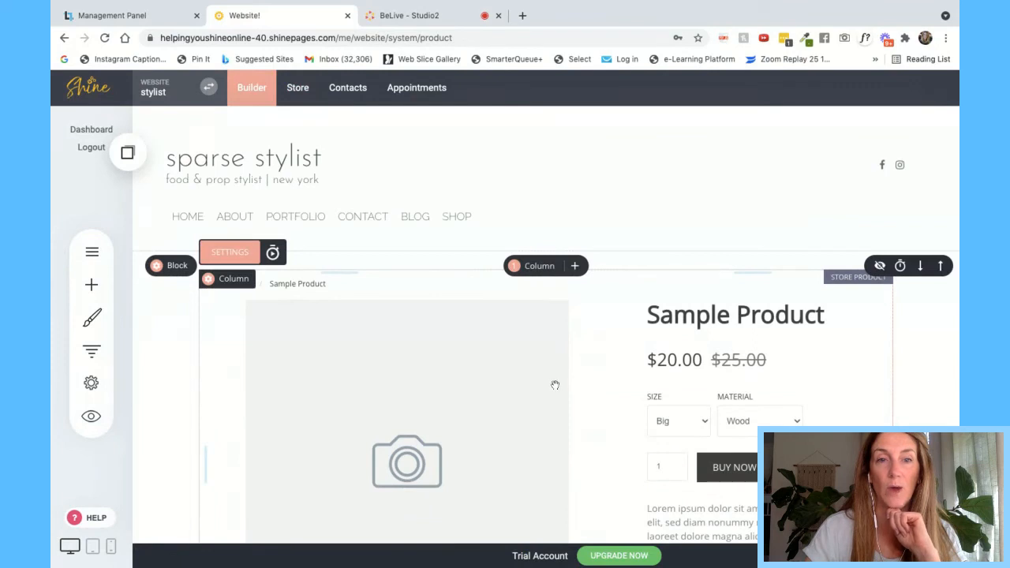
left_click(241, 257)
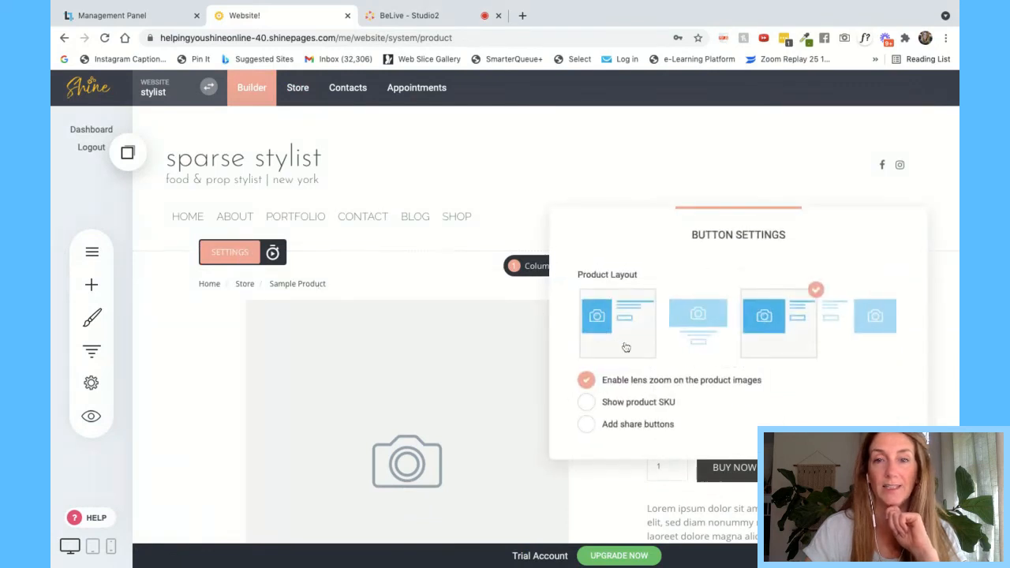
left_click(701, 316)
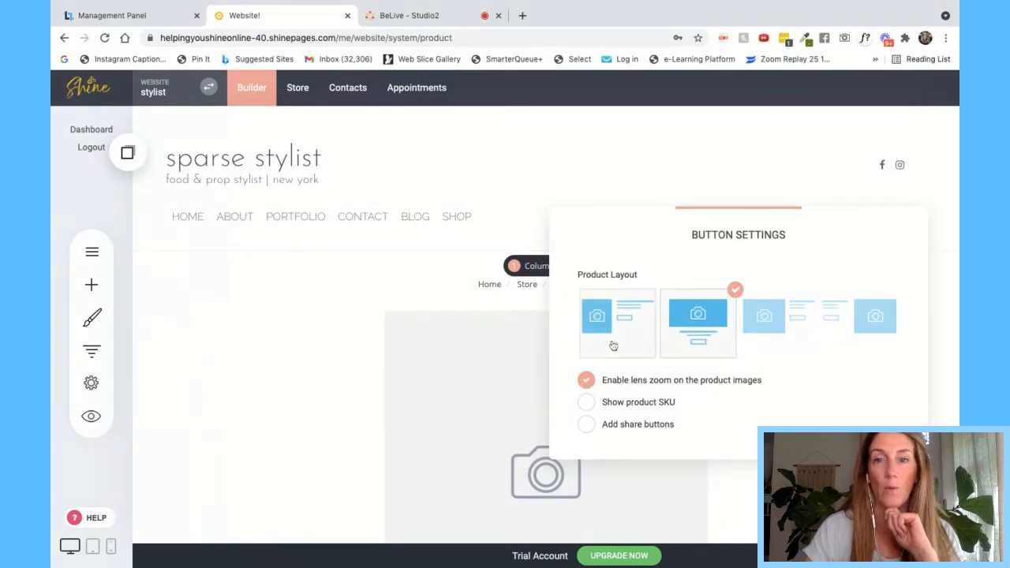
left_click(598, 320)
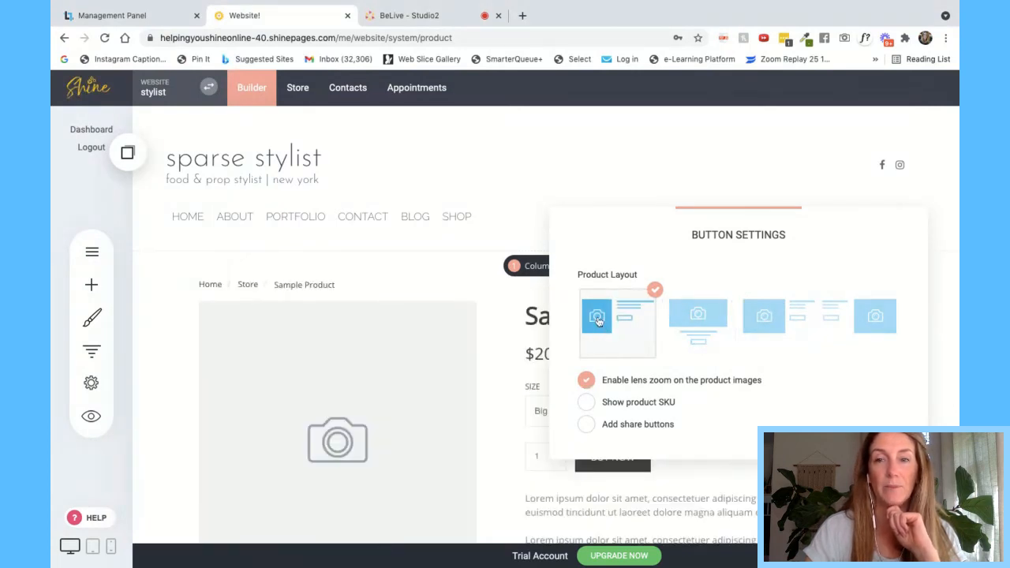
left_click(769, 323)
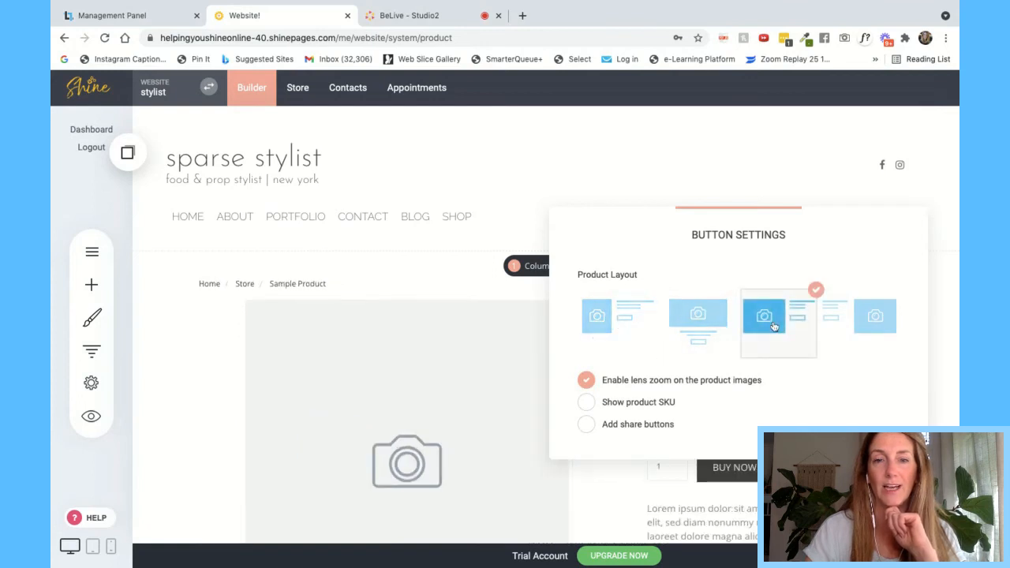
left_click(619, 325)
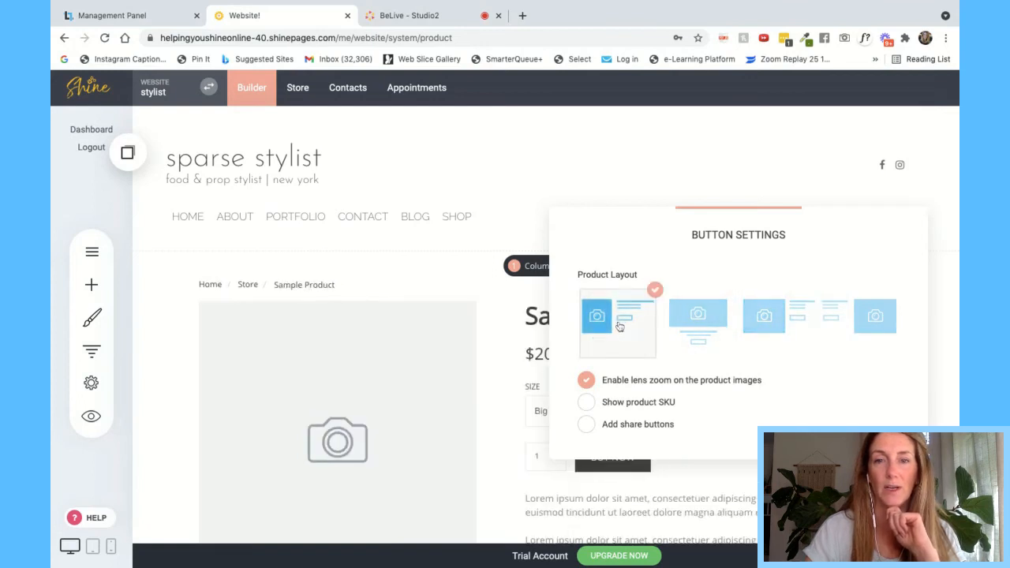
Add share buttons to the product page and save the layout changes
left_click(587, 426)
left_click(474, 385)
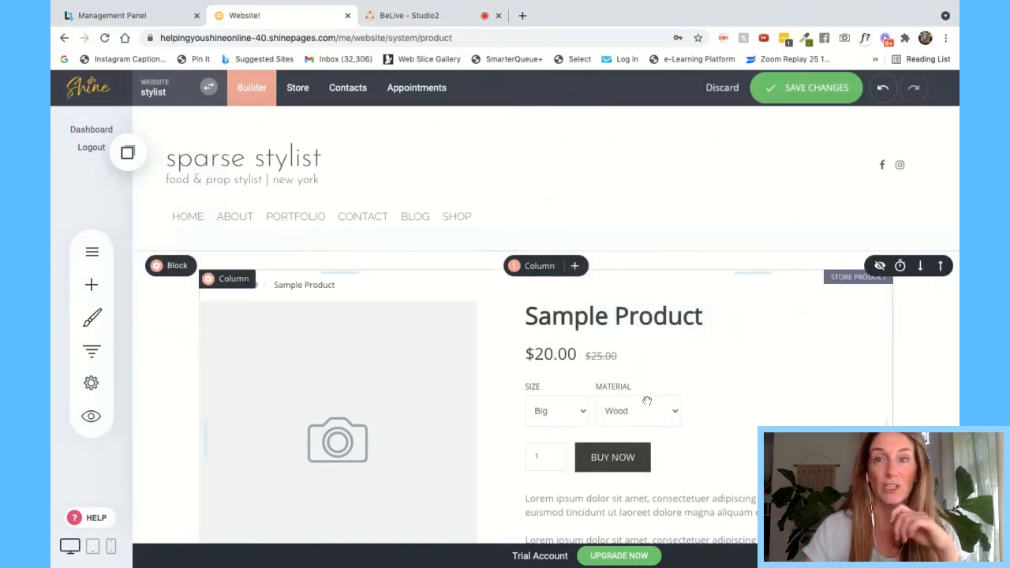
left_click(807, 92)
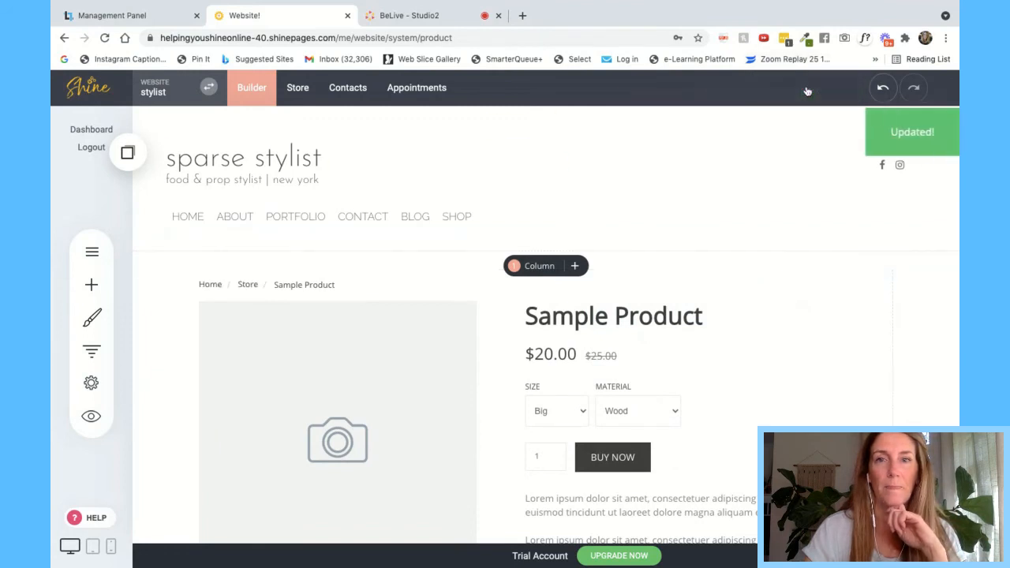
Open the store's listing page layout in the builder and set the number of products per row to 3
left_click(300, 88)
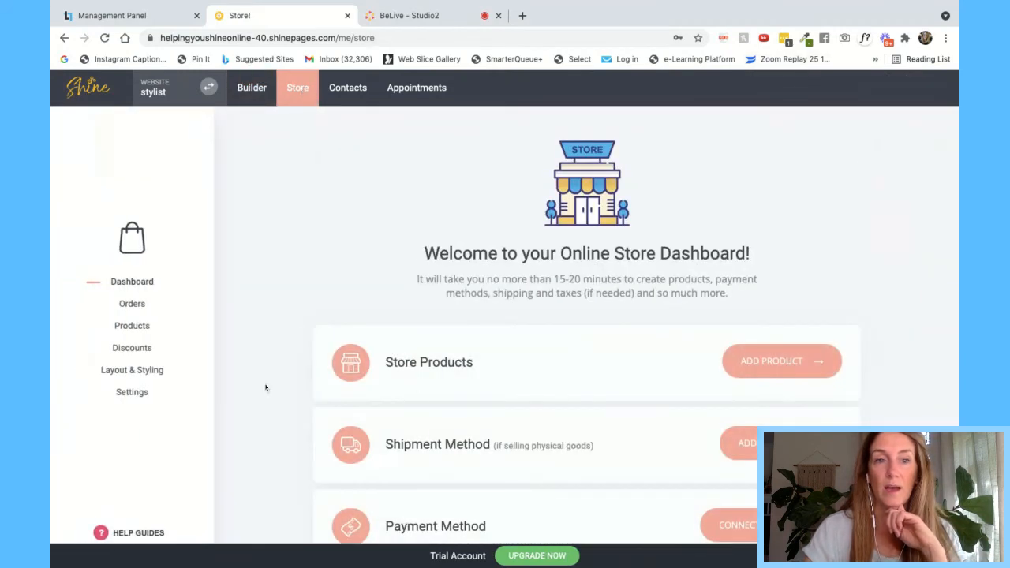
left_click(154, 371)
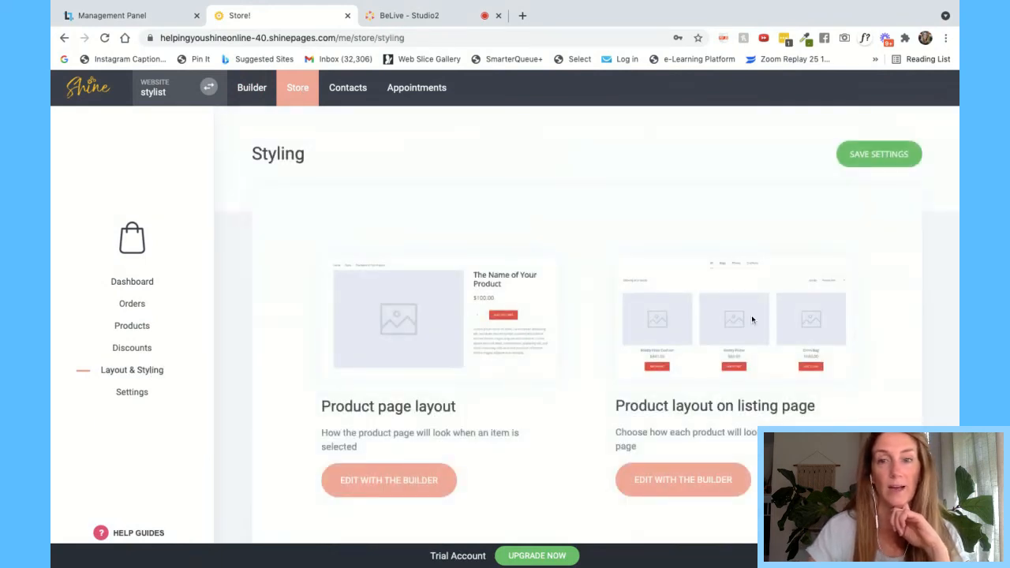
left_click(683, 495)
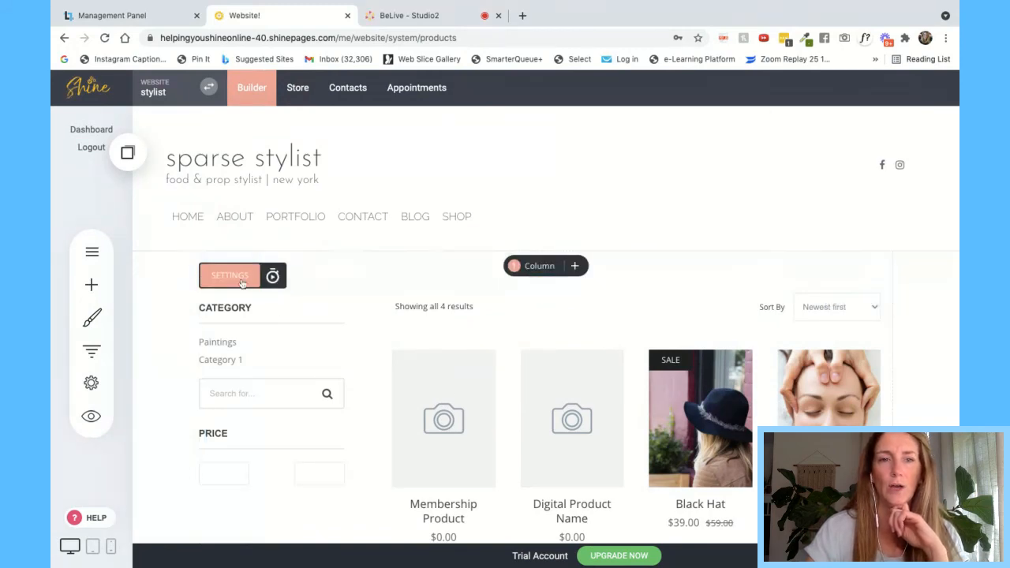
left_click(242, 284)
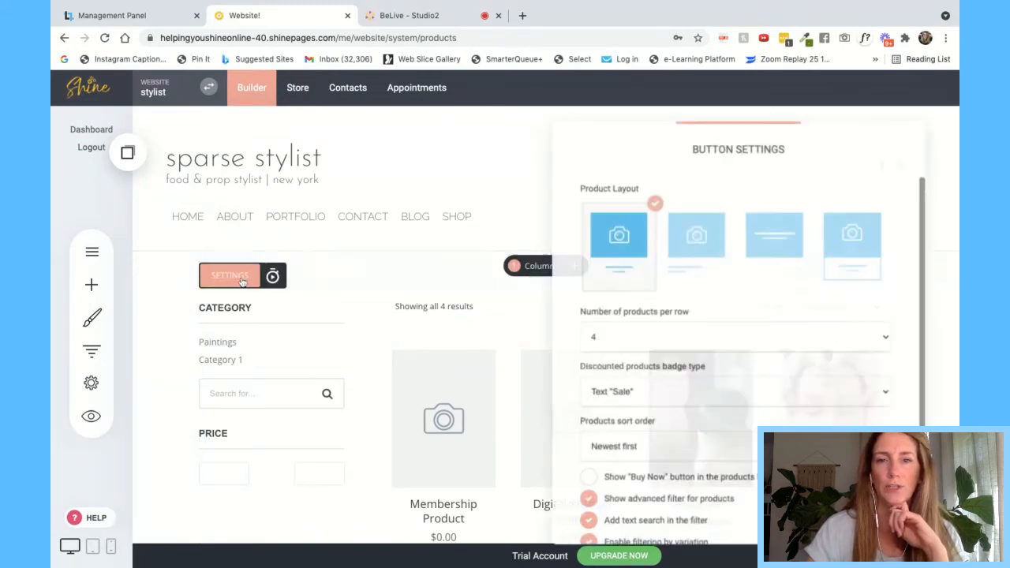
left_click(666, 333)
left_click(669, 320)
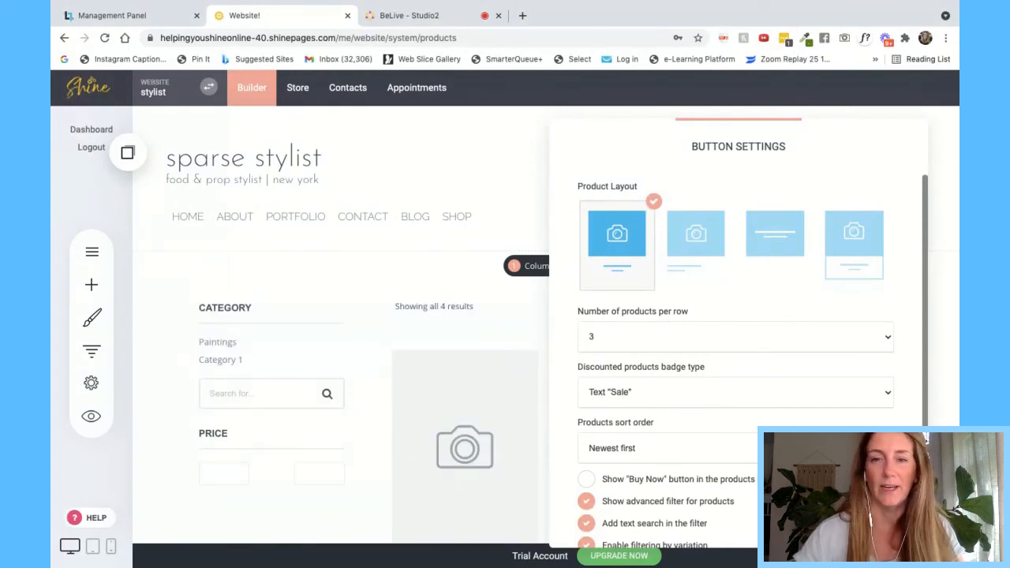
Turn off the advanced filter on the product listing and set its image size ratio to 1:1 - Square
scroll(698, 418, "down", 2)
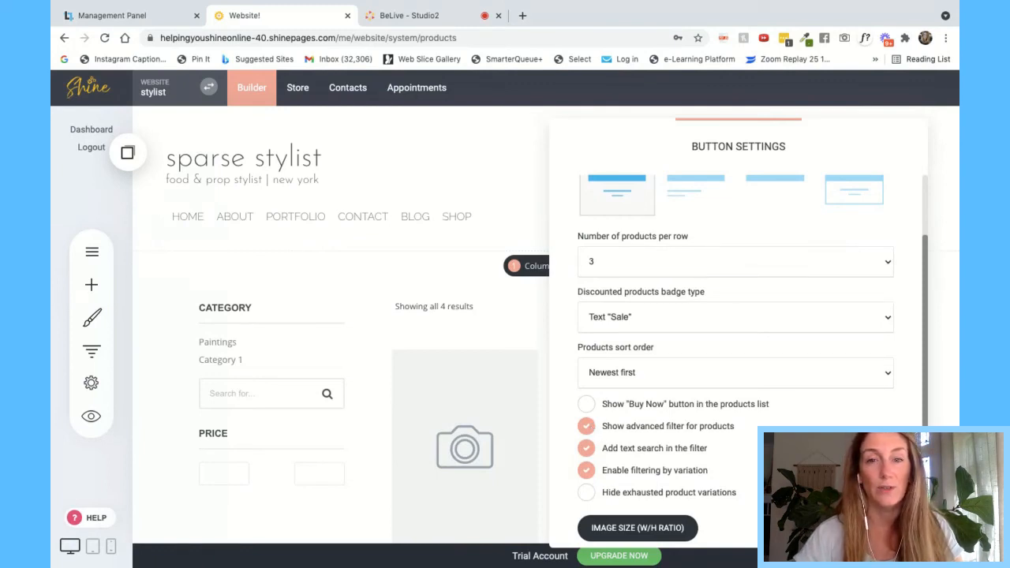
left_click(586, 425)
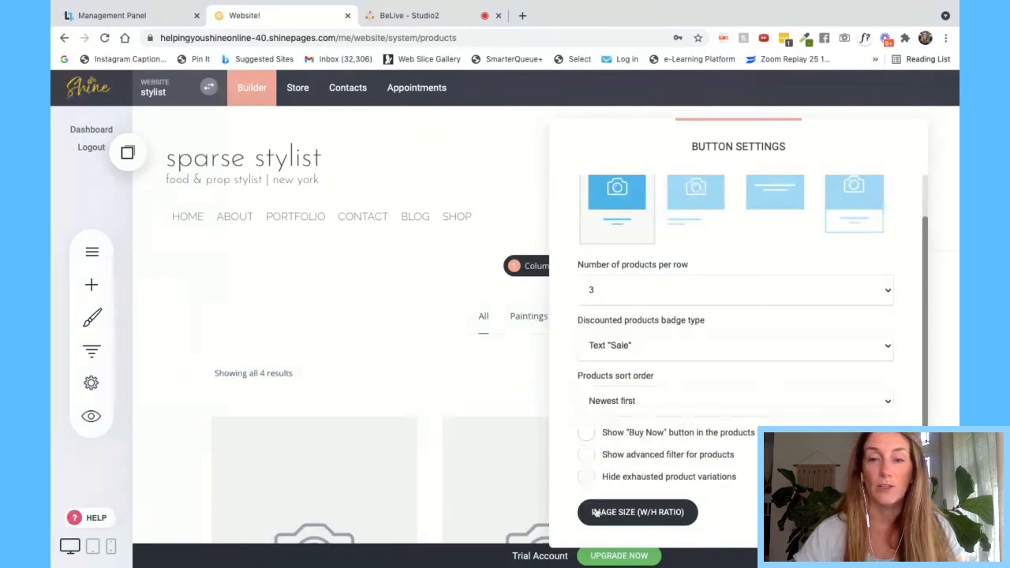
left_click(618, 515)
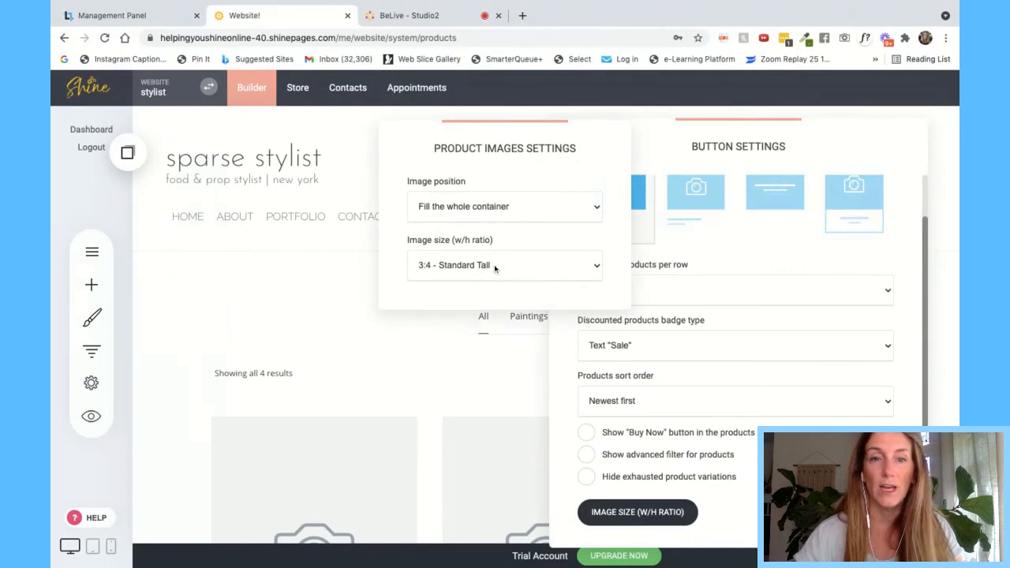
left_click(494, 266)
left_click(501, 220)
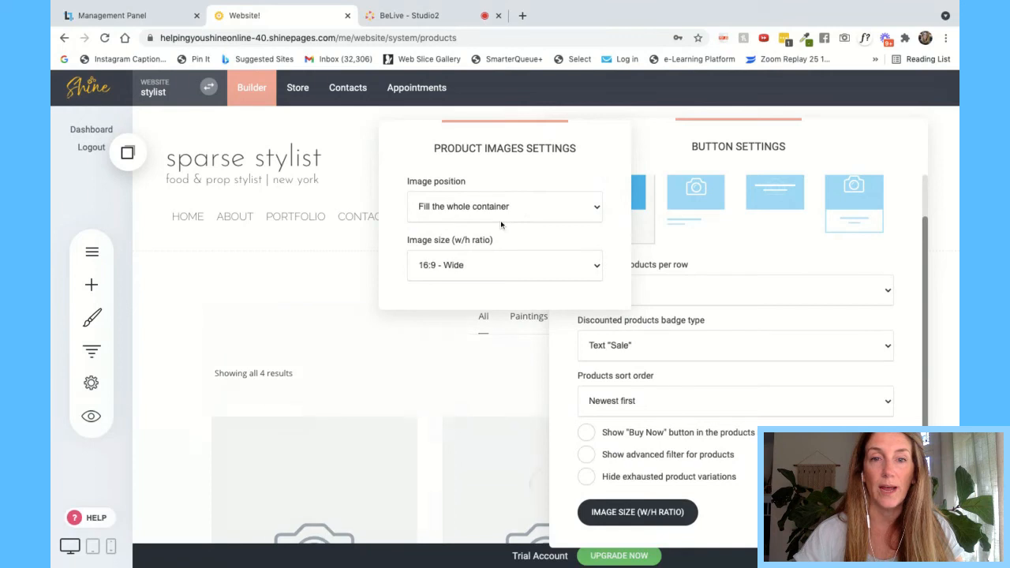
left_click(482, 270)
left_click(475, 289)
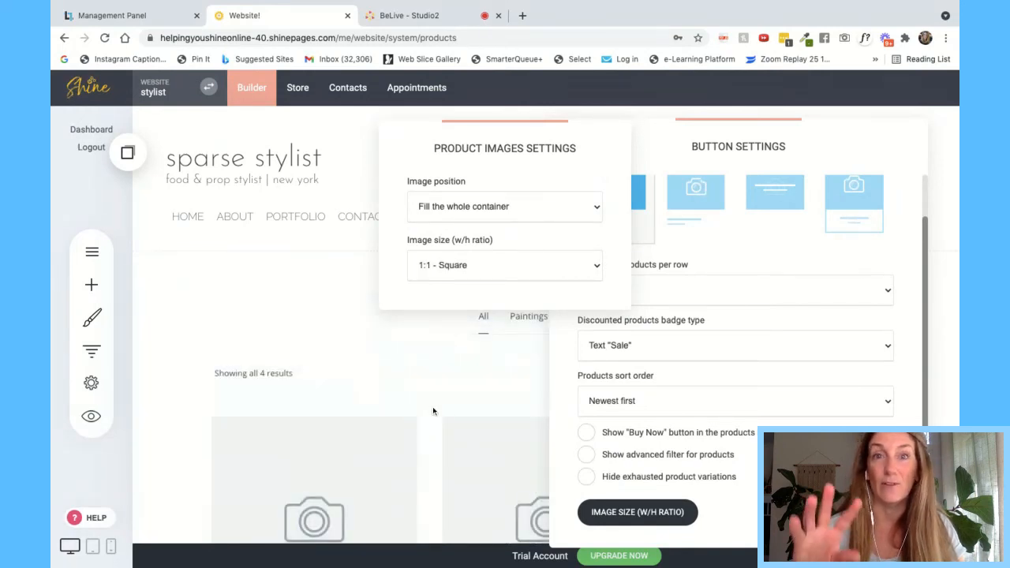
Save the listing page changes and open the store's Checkout Page layout in the builder
left_click(431, 408)
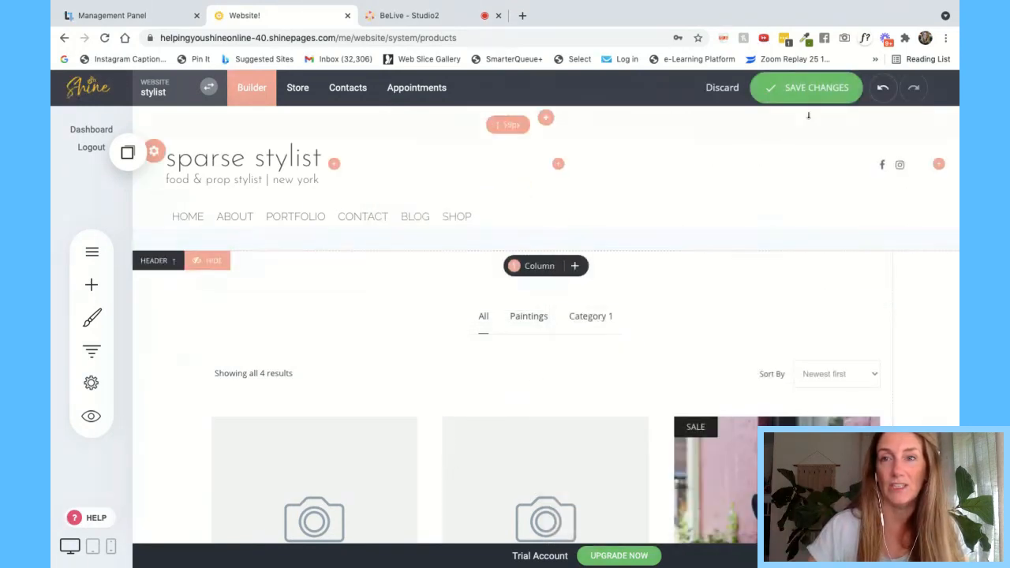
left_click(814, 88)
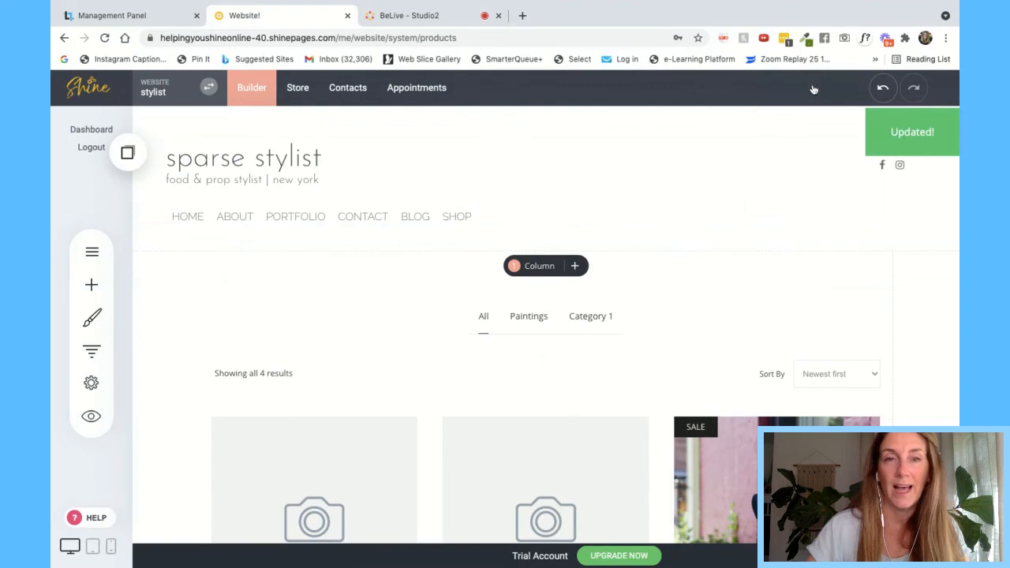
left_click(300, 89)
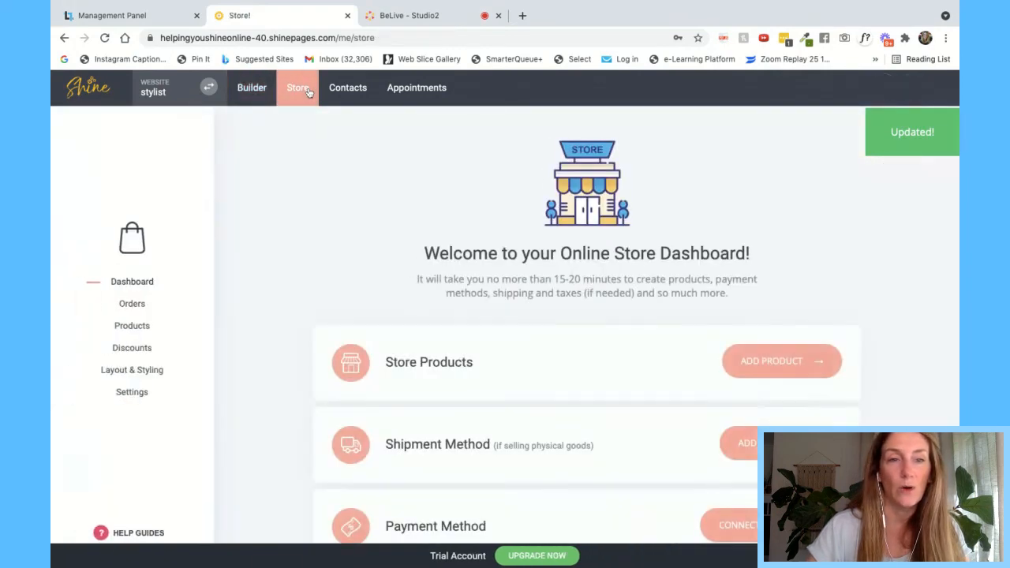
left_click(143, 374)
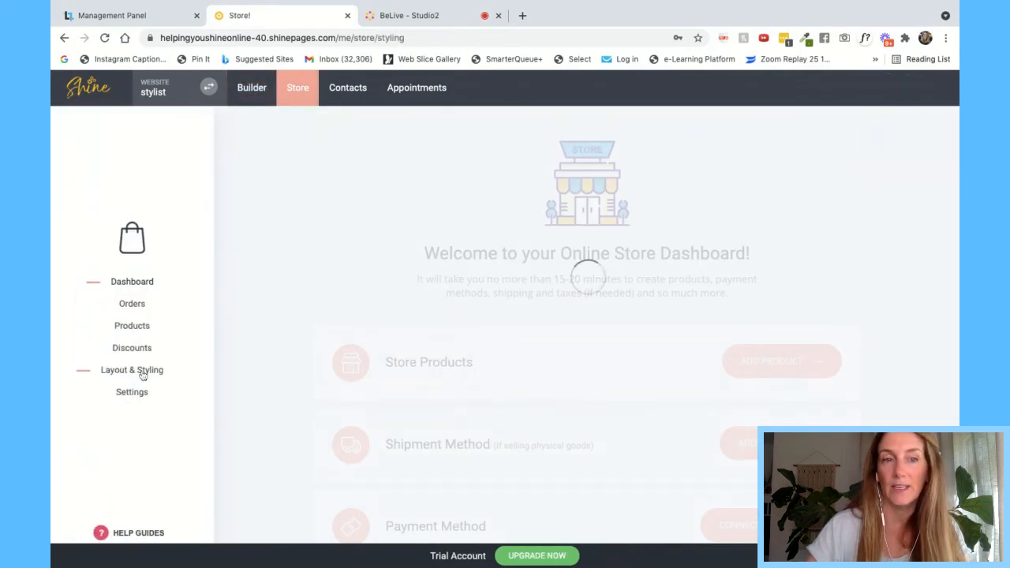
scroll(456, 400, "down", 5)
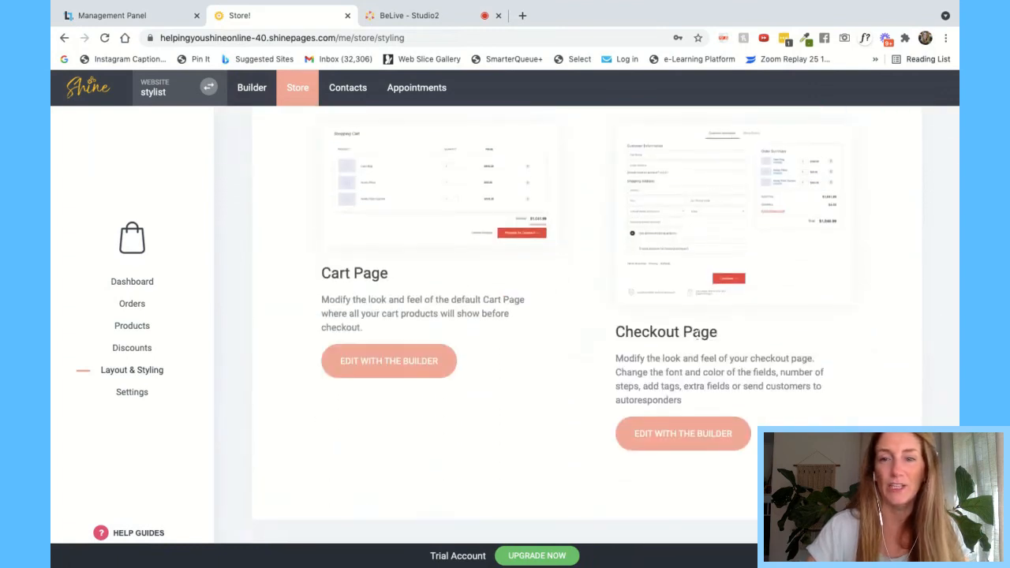
left_click(673, 442)
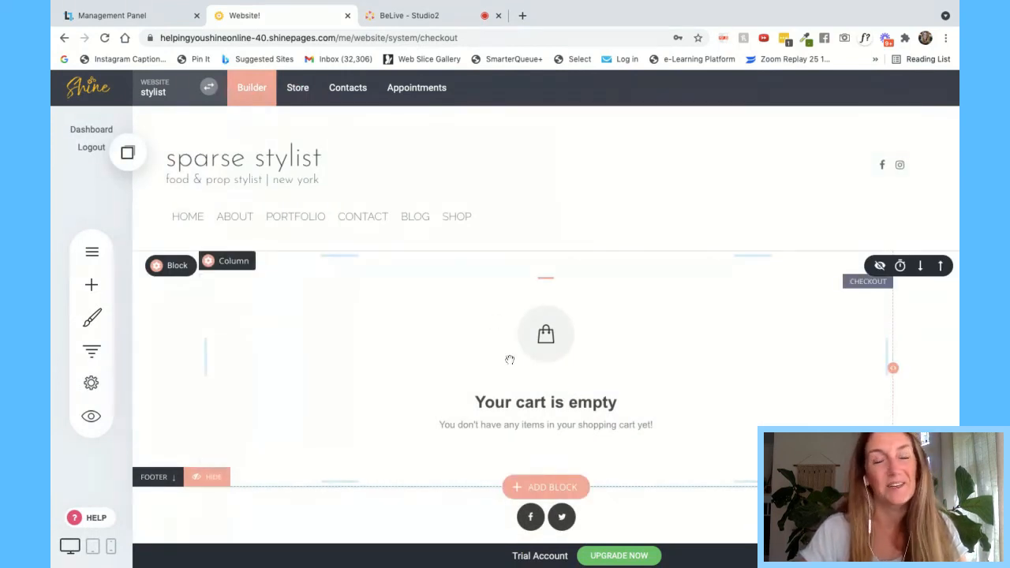
Check which product source the checkout element uses, Product Select or Cart Checkout
left_click(326, 293)
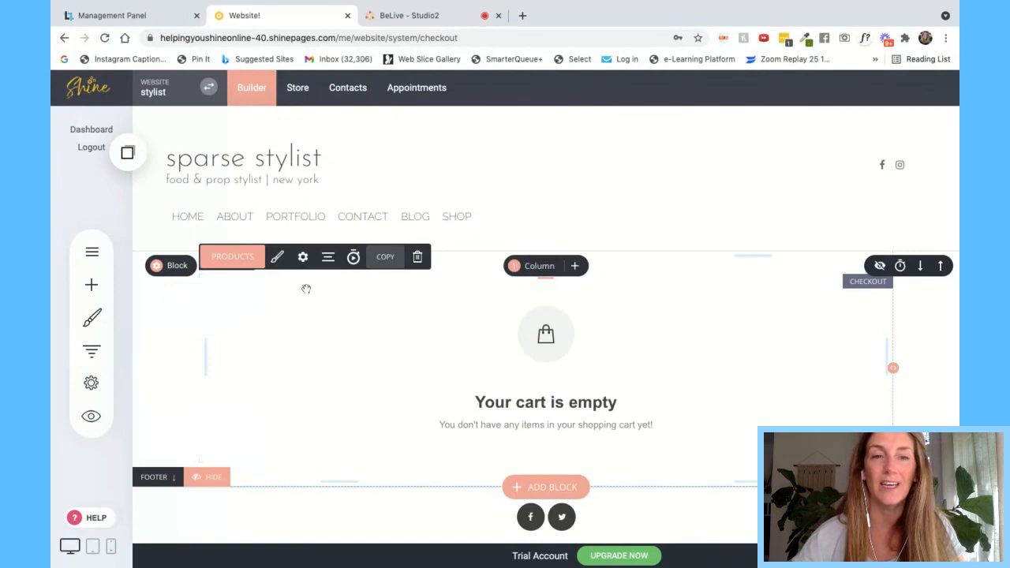
left_click(255, 262)
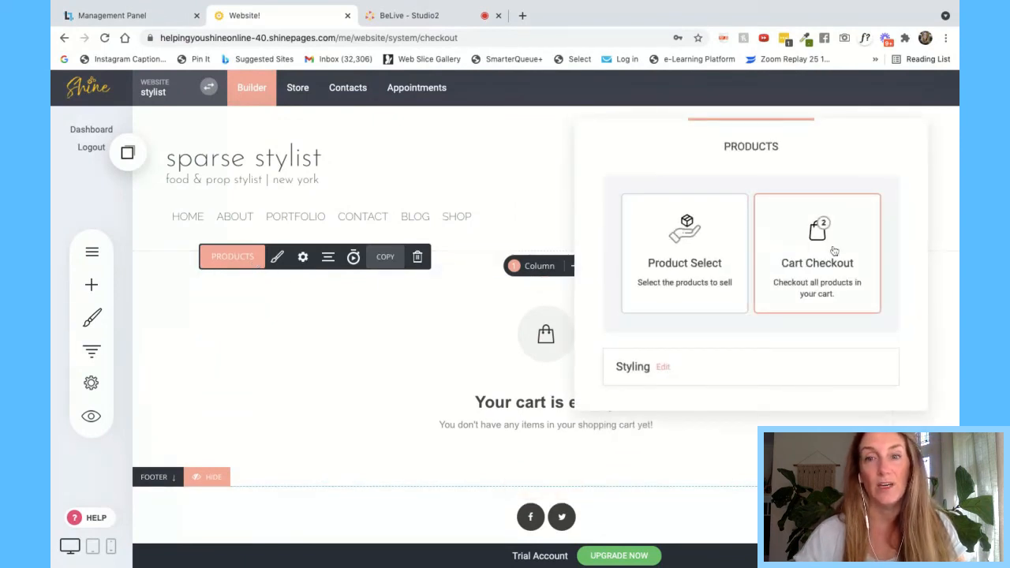
left_click(283, 343)
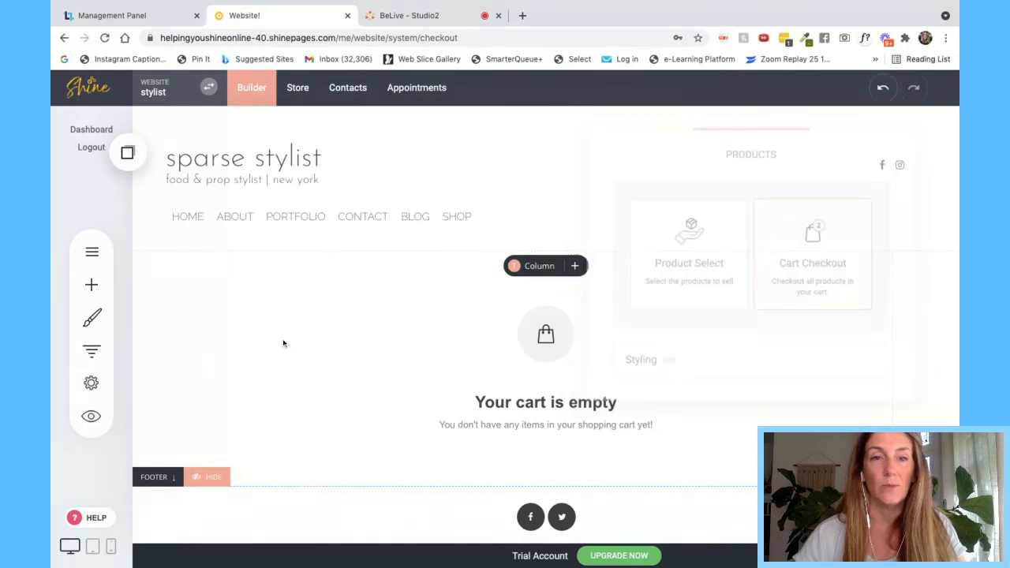
Examine the checkout element's styling options, including step layout, customer and billing details, checkout wrapper and order summary
left_click(278, 258)
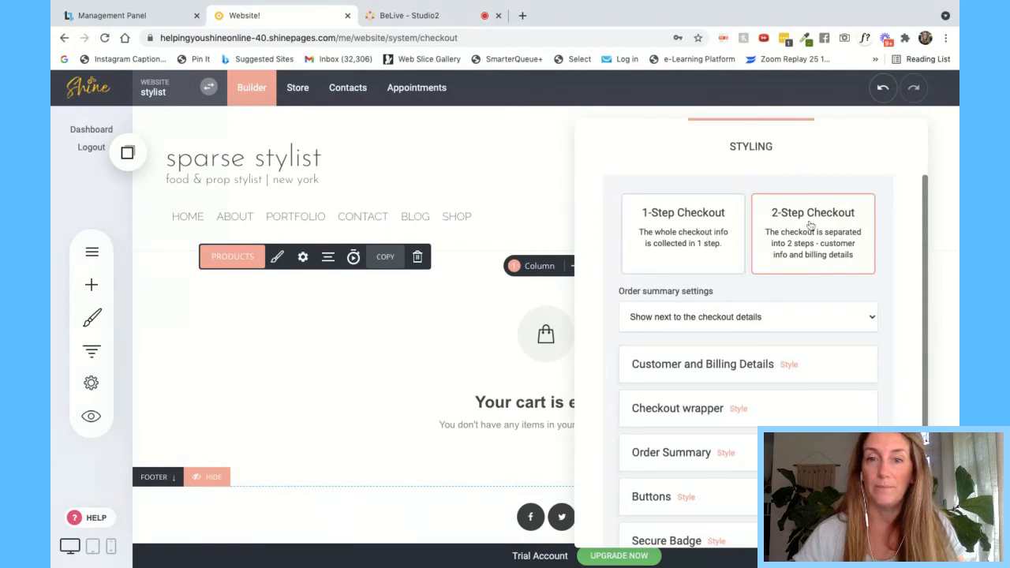
left_click(788, 367)
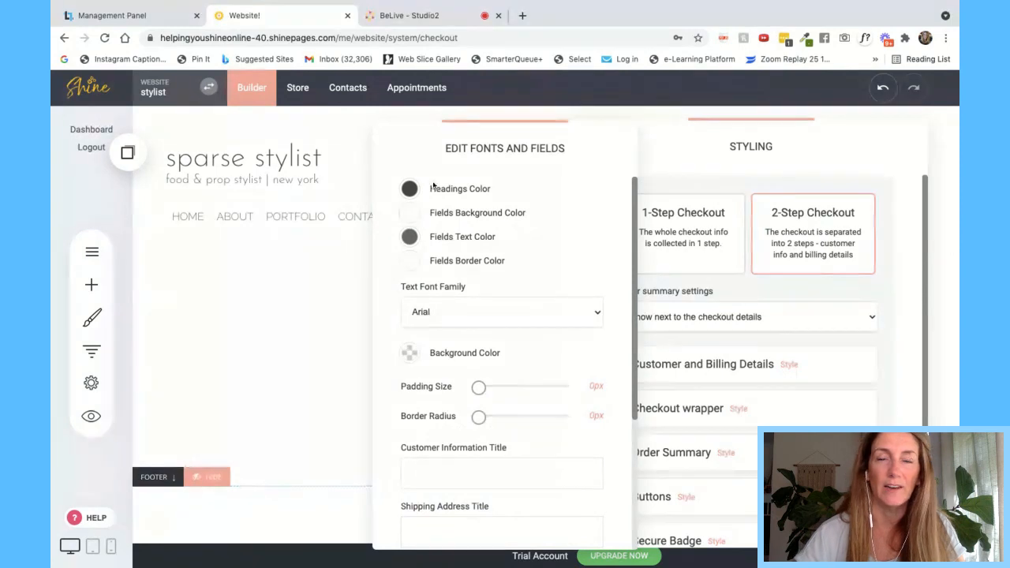
scroll(543, 420, "down", 3)
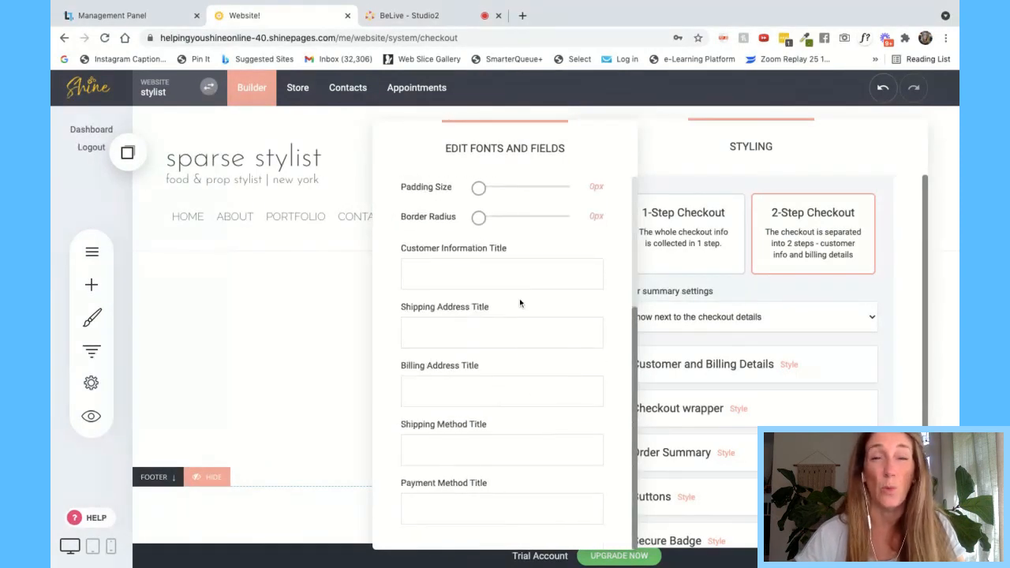
left_click(763, 421)
left_click(736, 409)
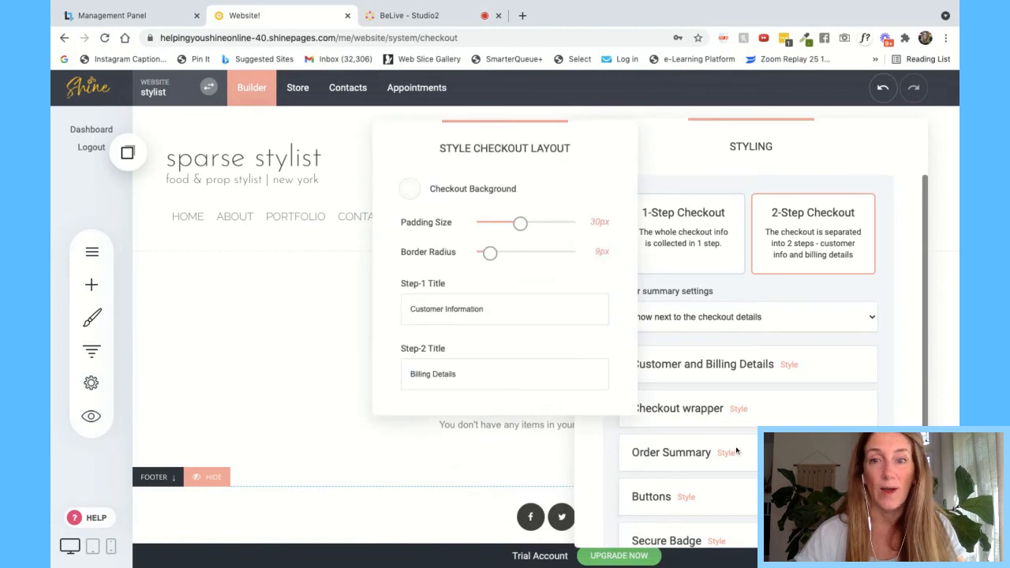
left_click(725, 452)
scroll(729, 485, "down", 2)
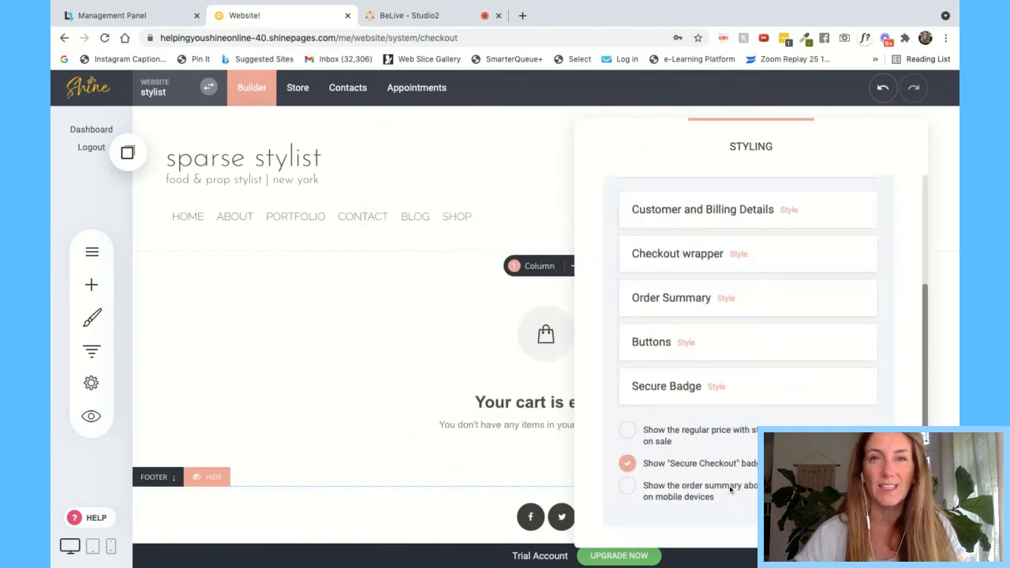
scroll(729, 485, "up", 2)
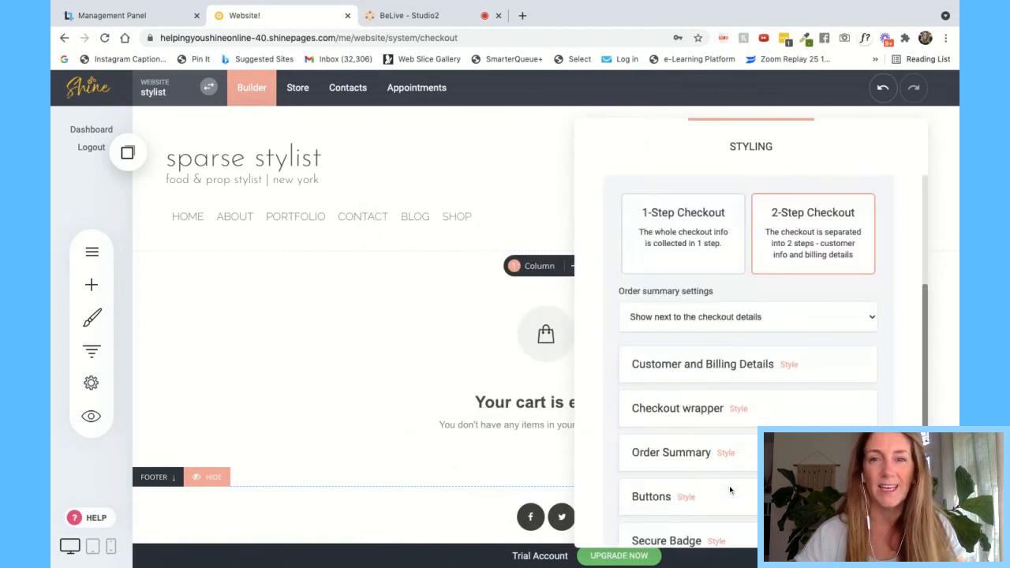
left_click(387, 365)
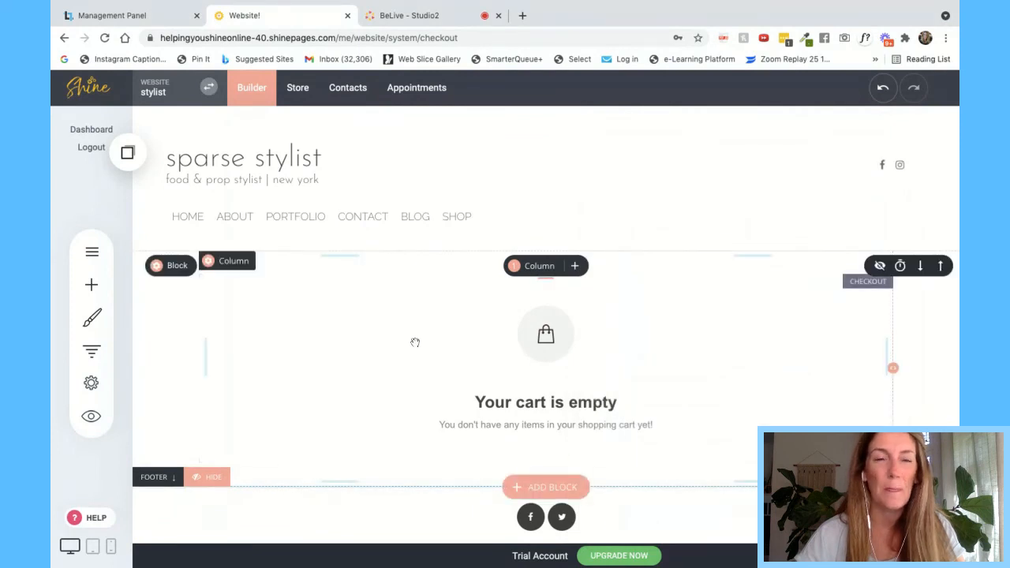
Open the checkout element's settings for the thank you page, discounts and customer registrations
left_click(415, 342)
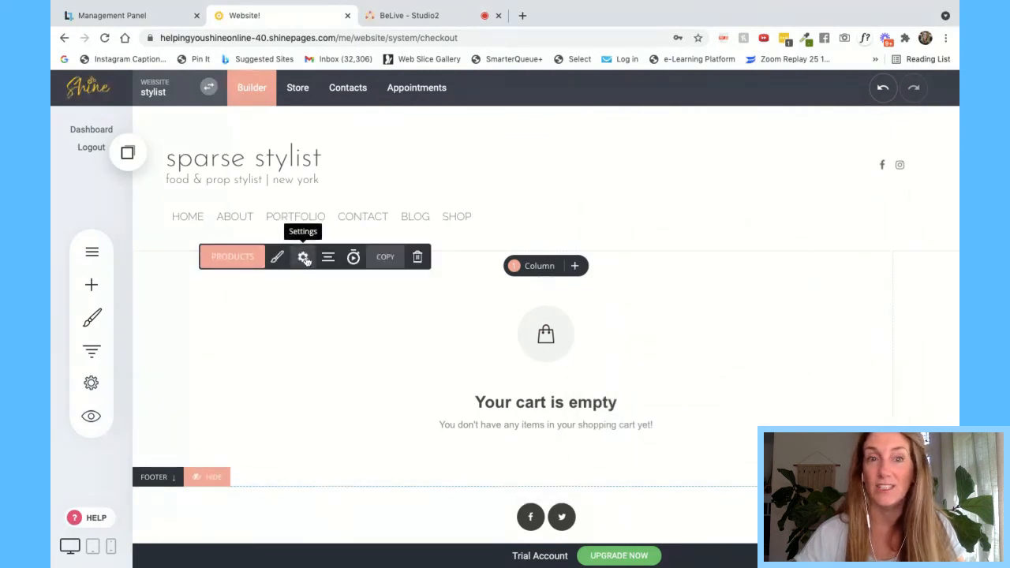
left_click(304, 258)
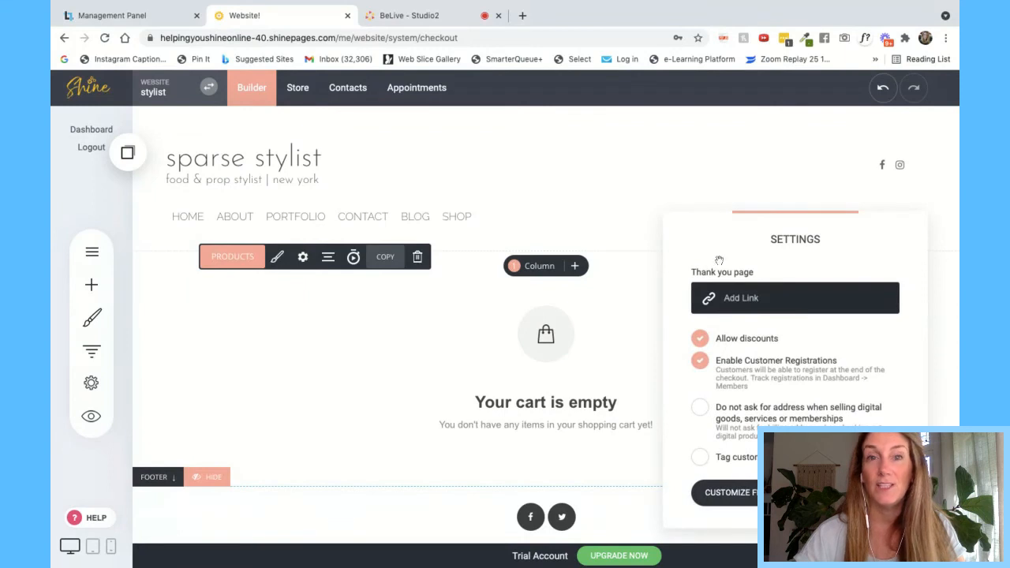